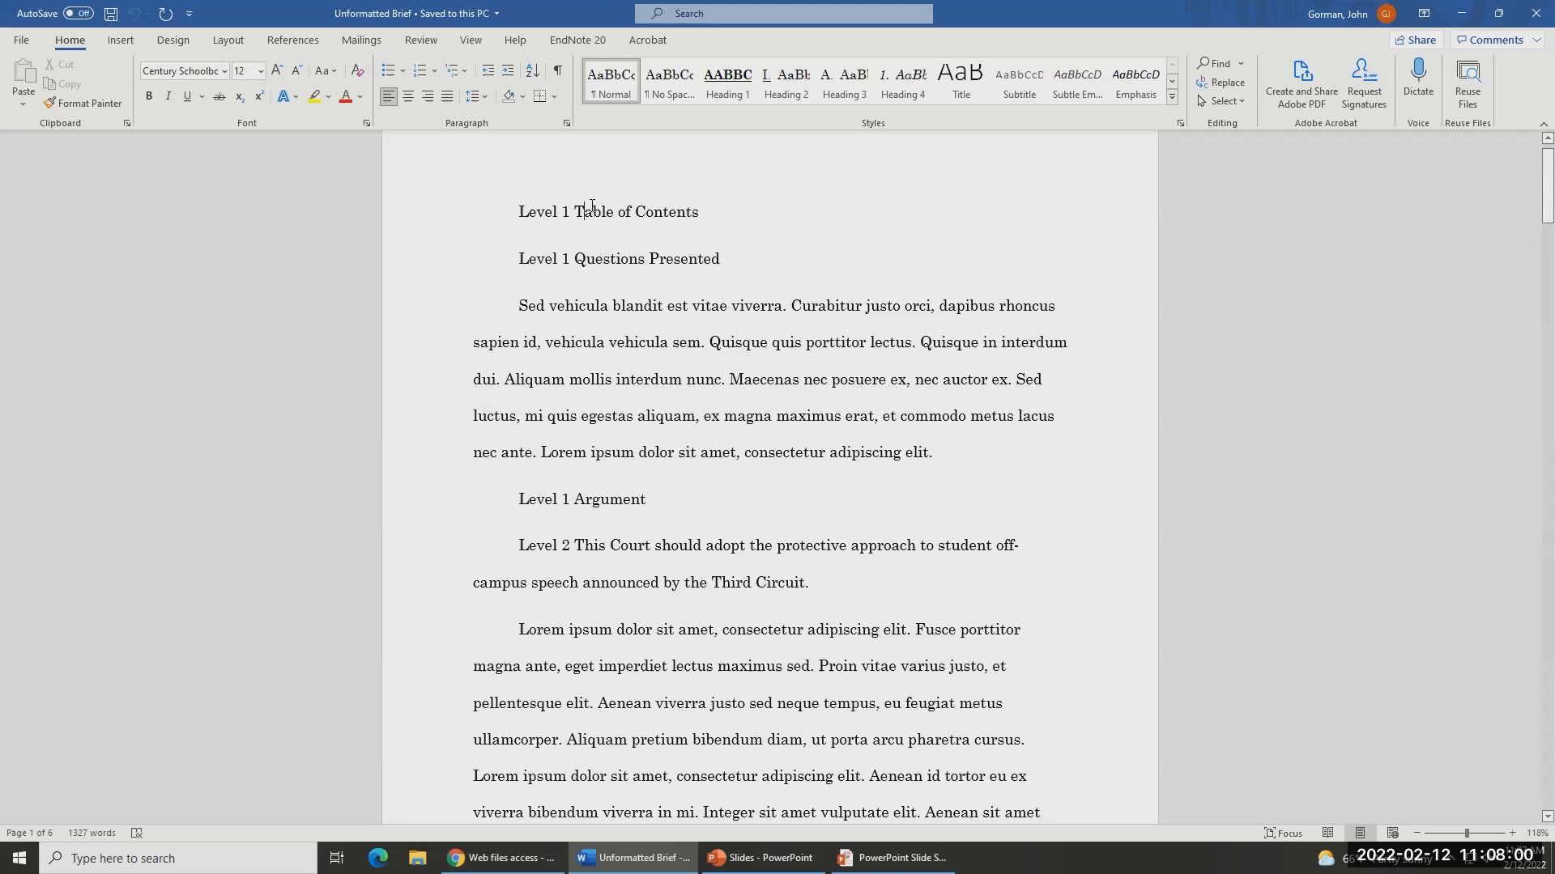
left_click(584, 197)
left_click_drag(575, 209, 671, 214)
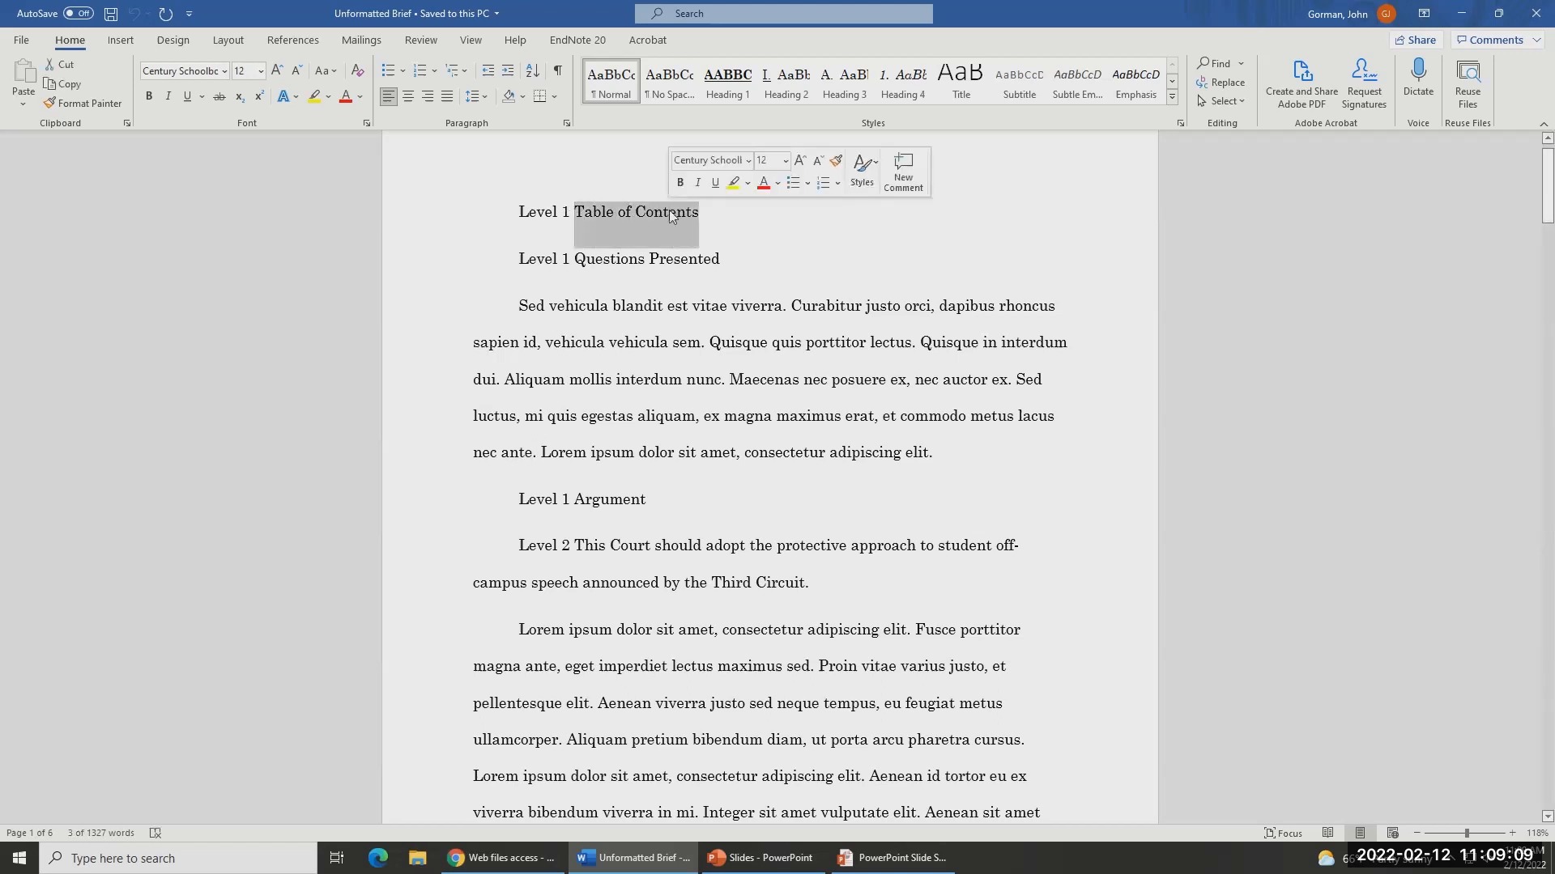
left_click(583, 260)
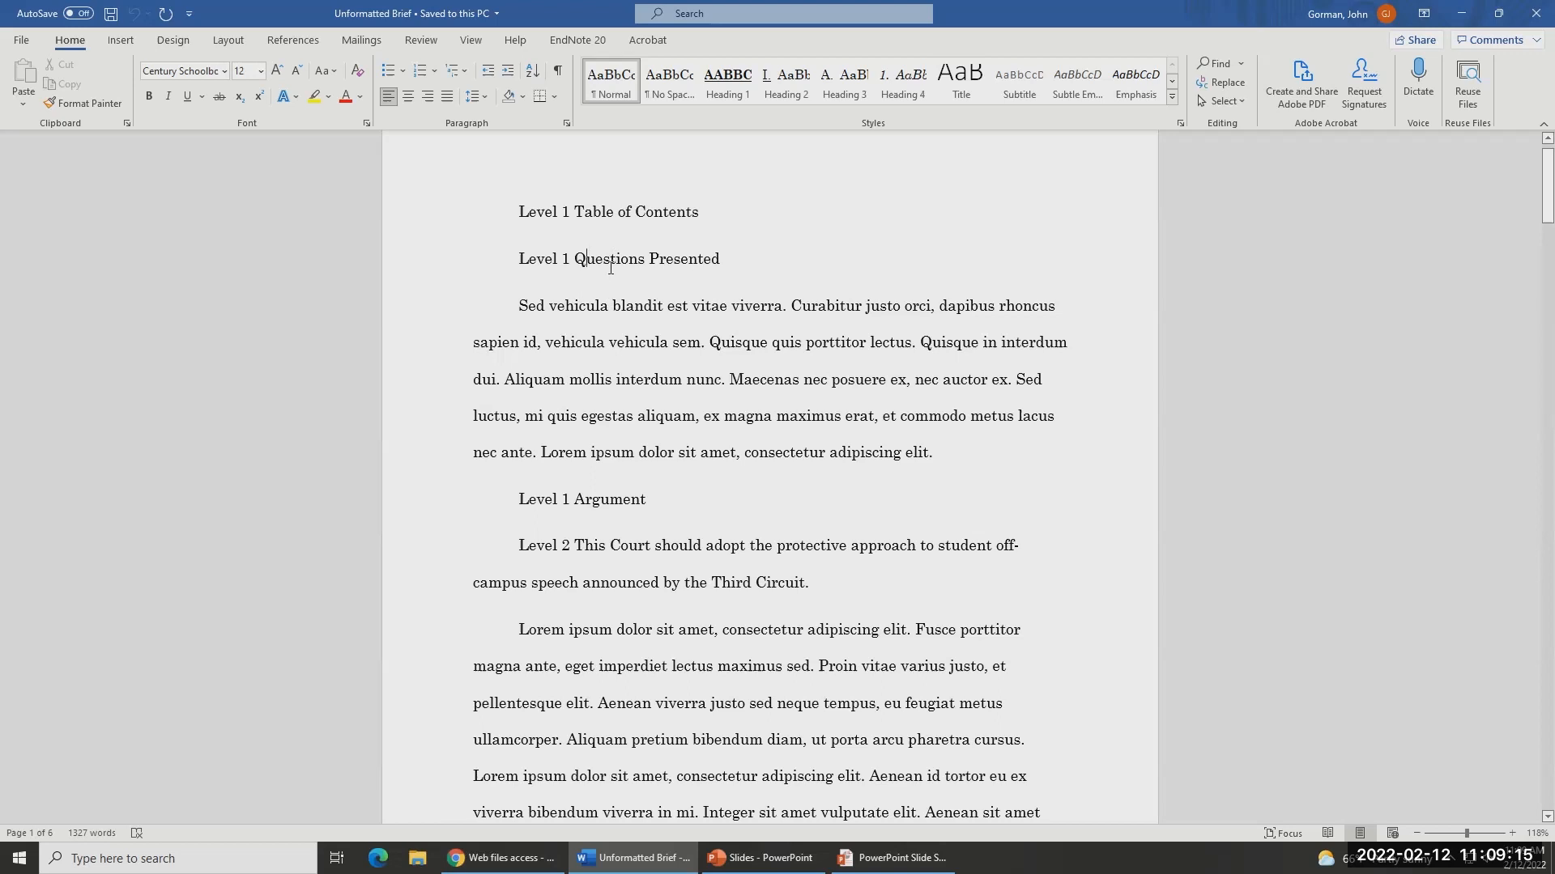
- Manually format the Argument heading as bold, underlined, 14 pt and centered, and remove its "Level 1" label
double_click(586, 499)
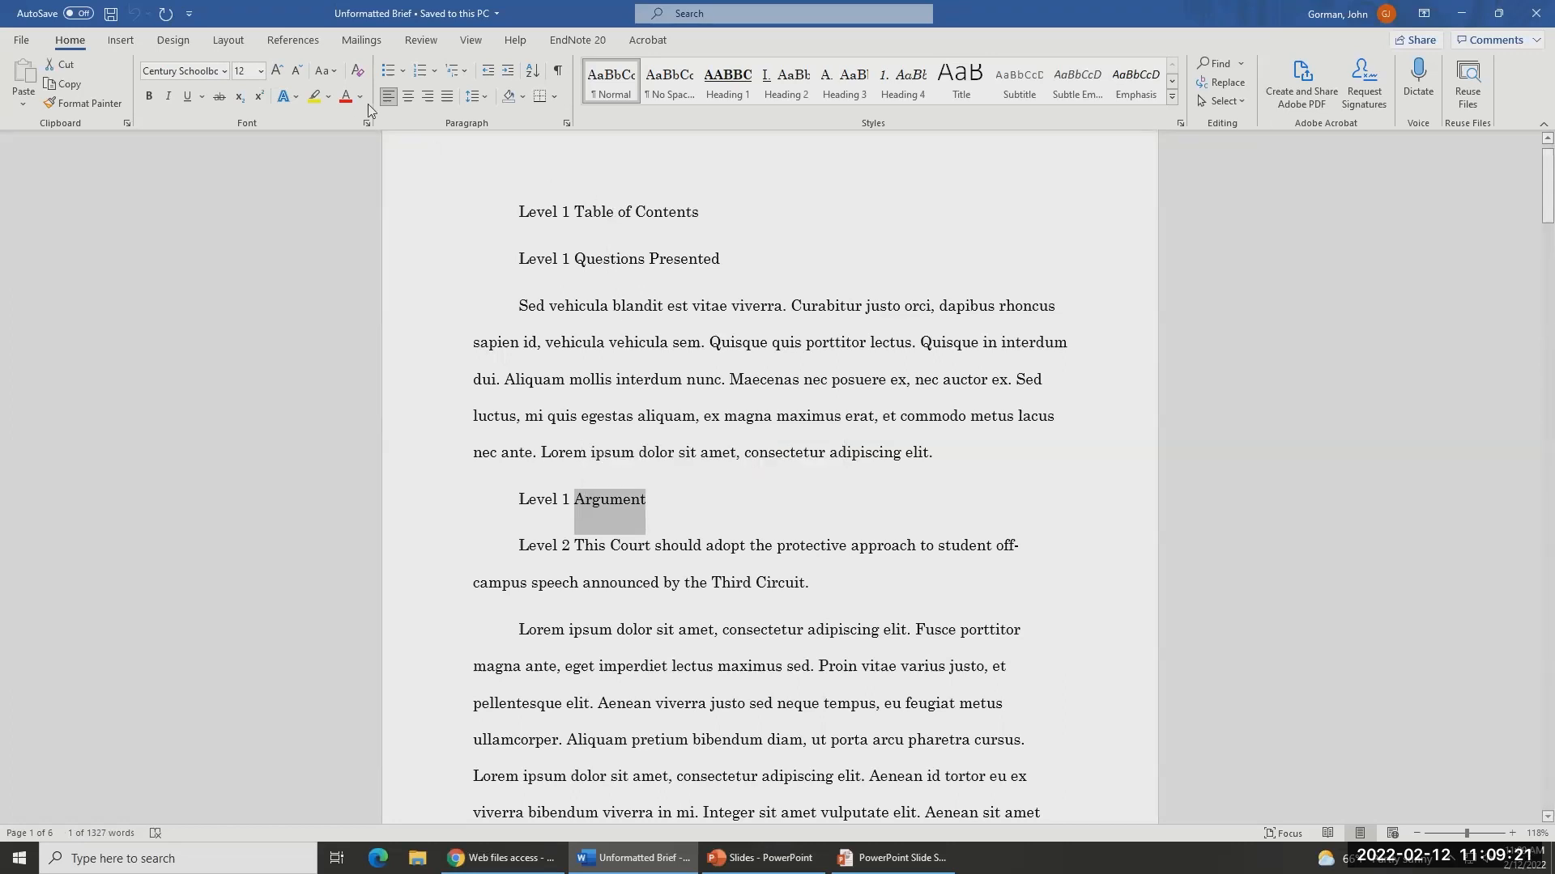
left_click(149, 96)
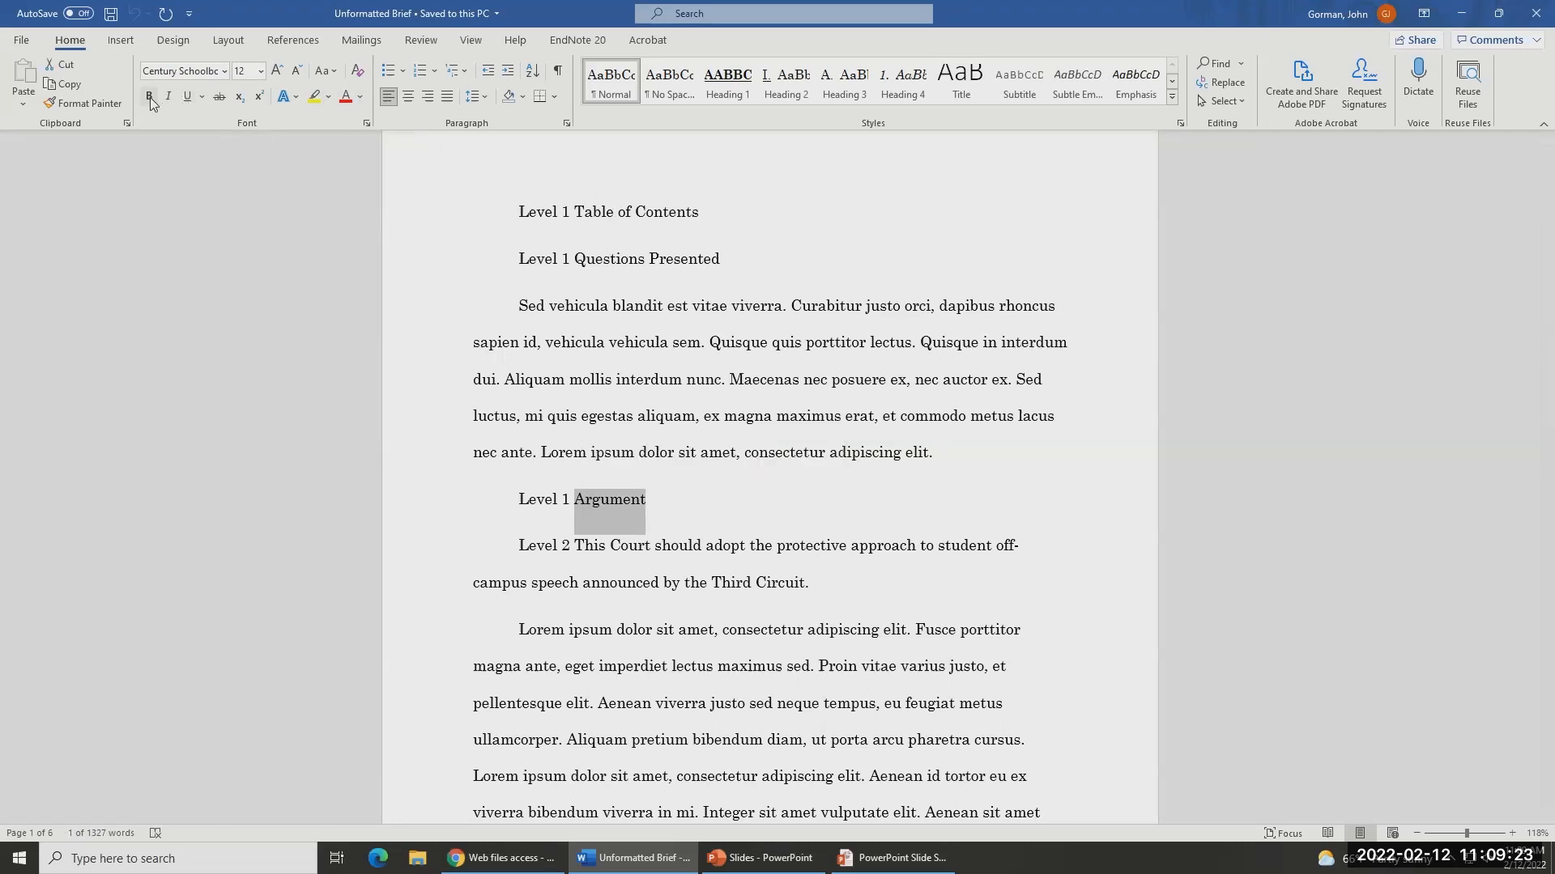
left_click(188, 96)
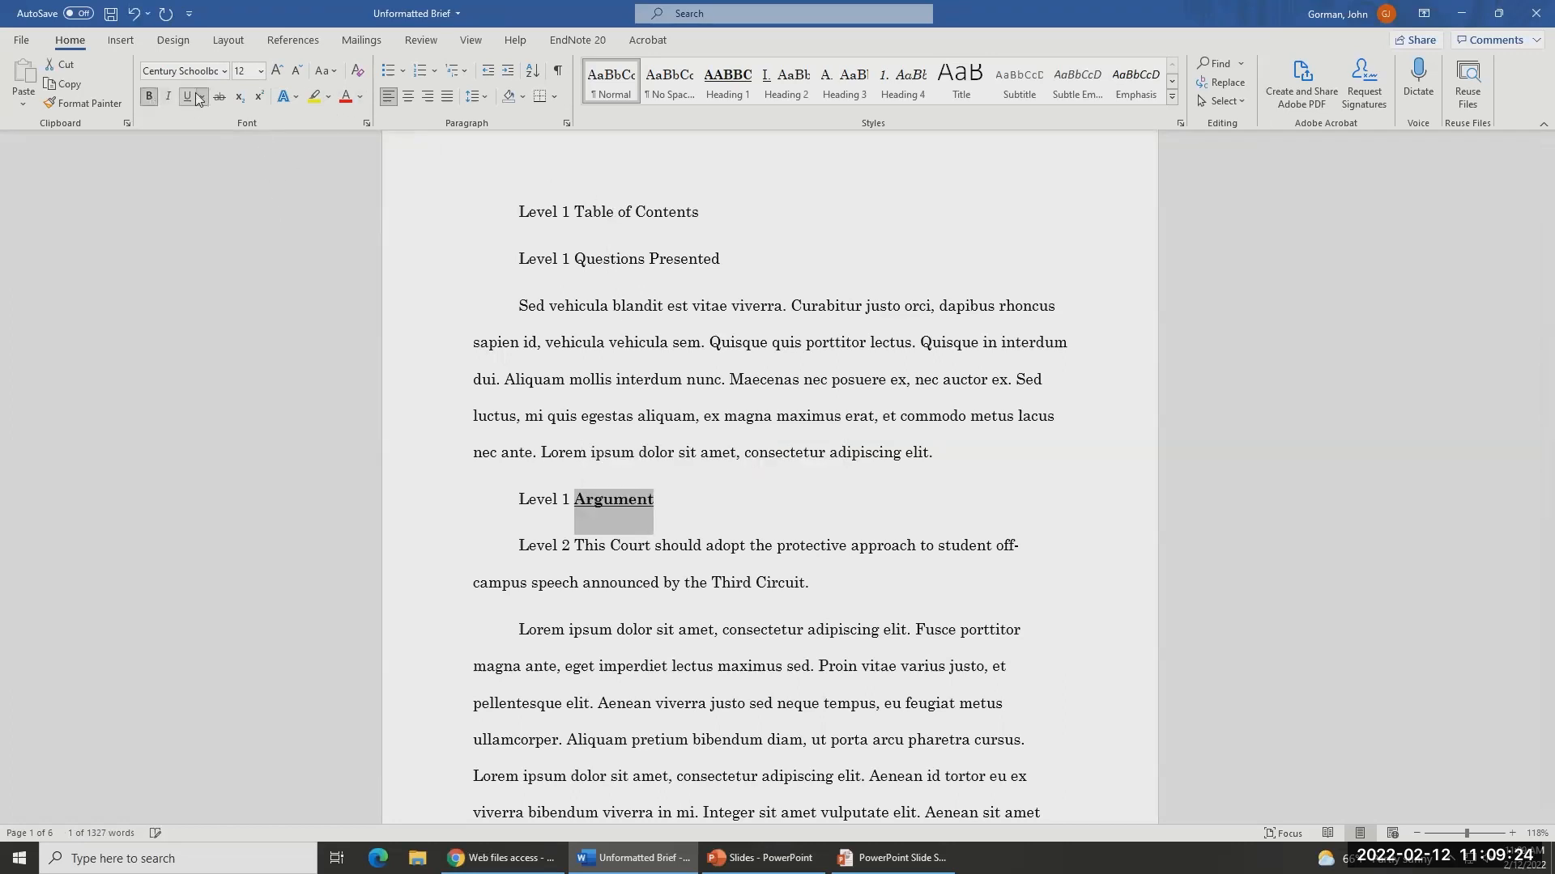
left_click(276, 72)
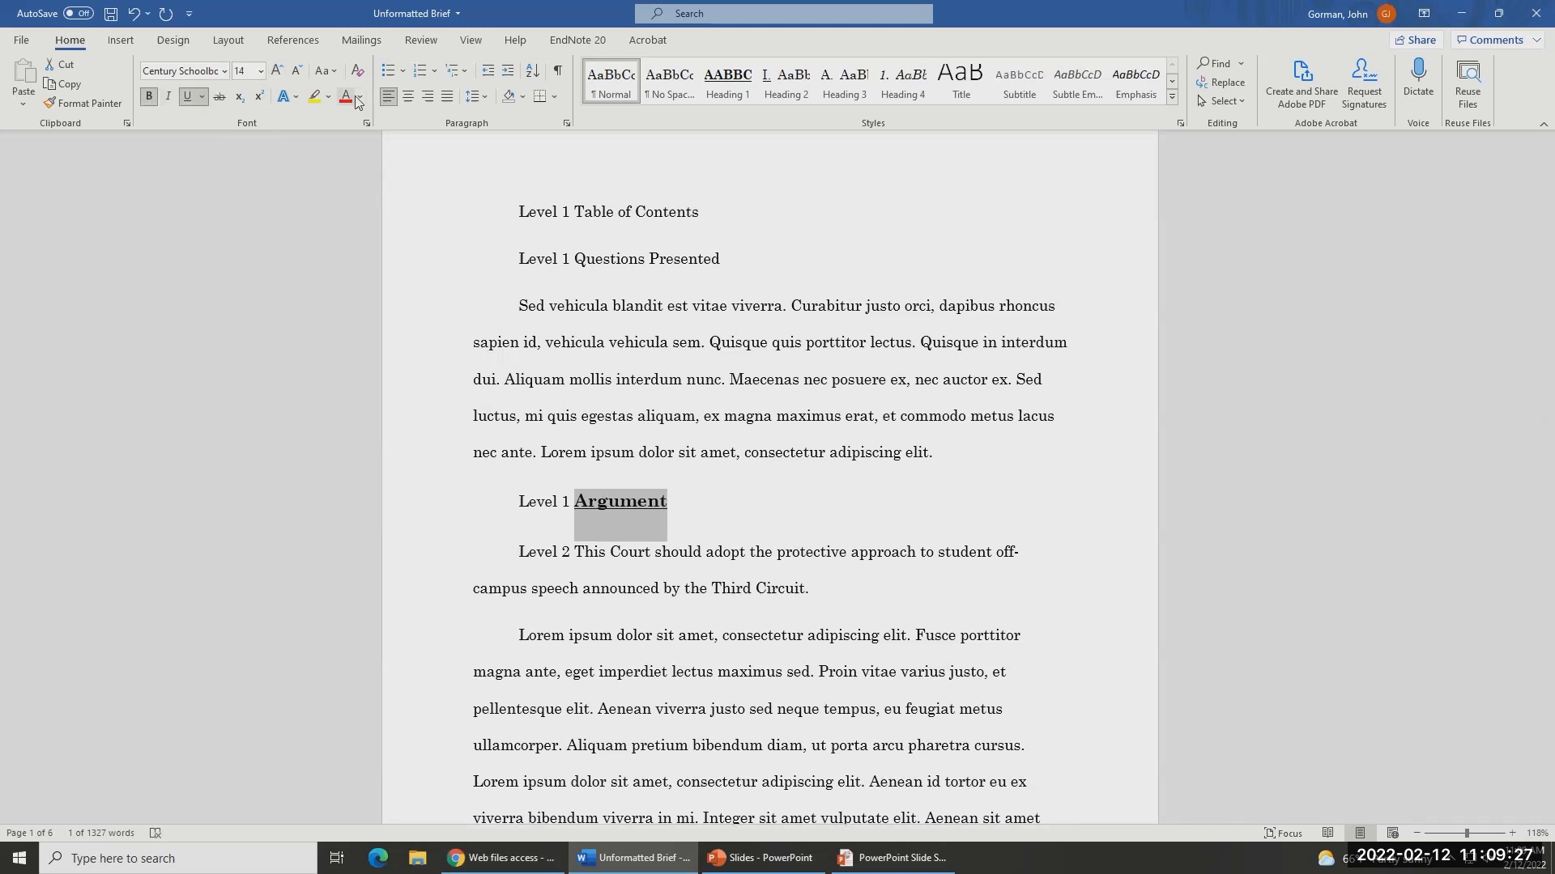
left_click(409, 99)
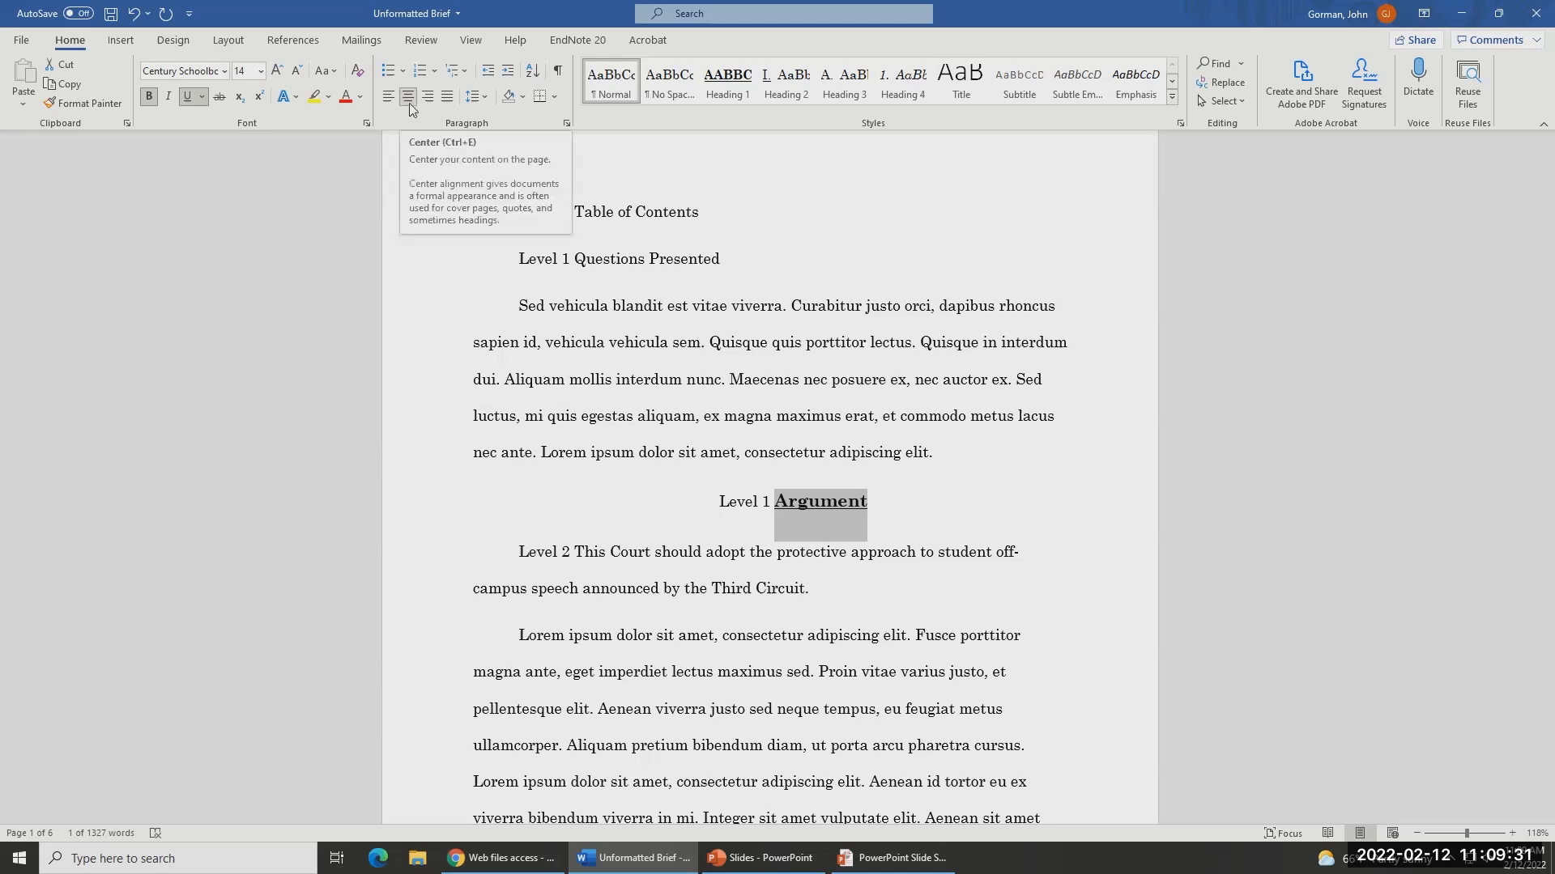
key("Left")
key("shift+Home")
key("Delete")
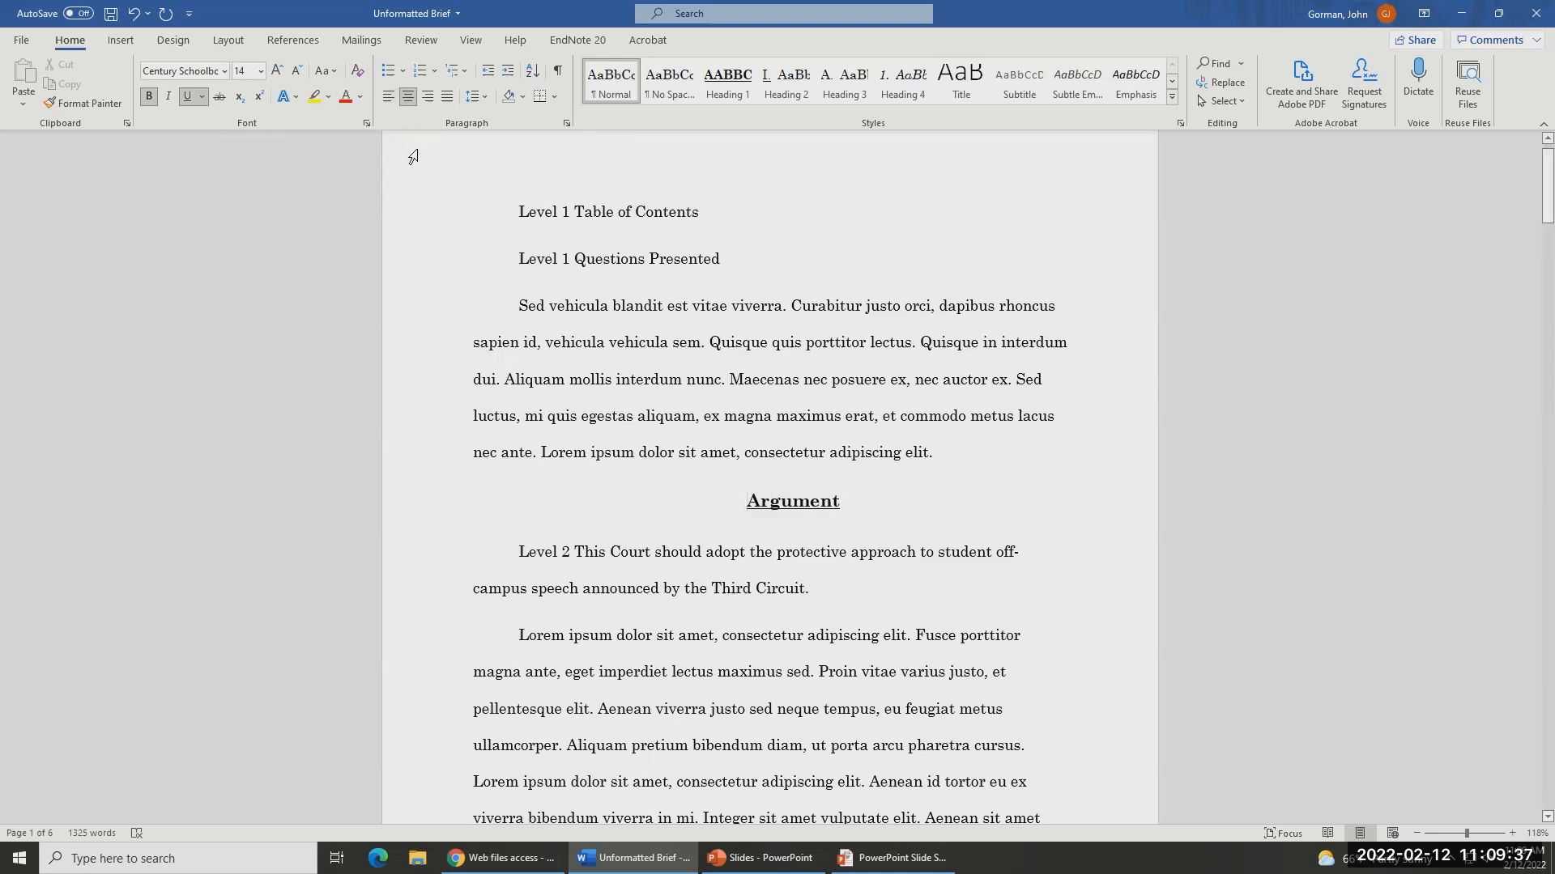
- Center the Questions Presented heading, enlarge it to 14 pt, and remove its "Level 1" label
left_click(604, 264)
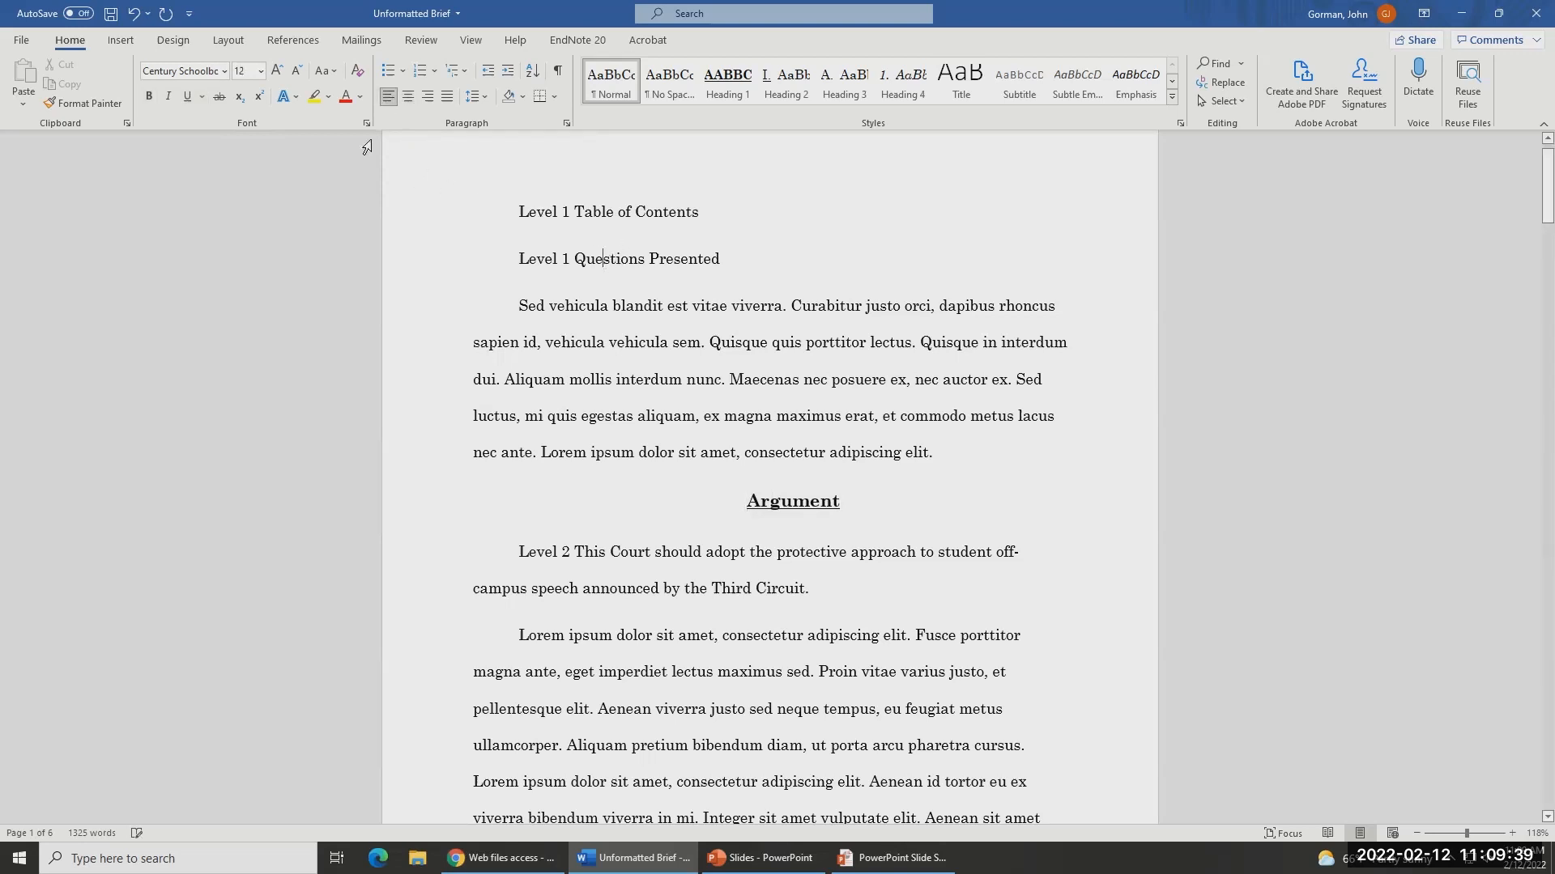
left_click(407, 98)
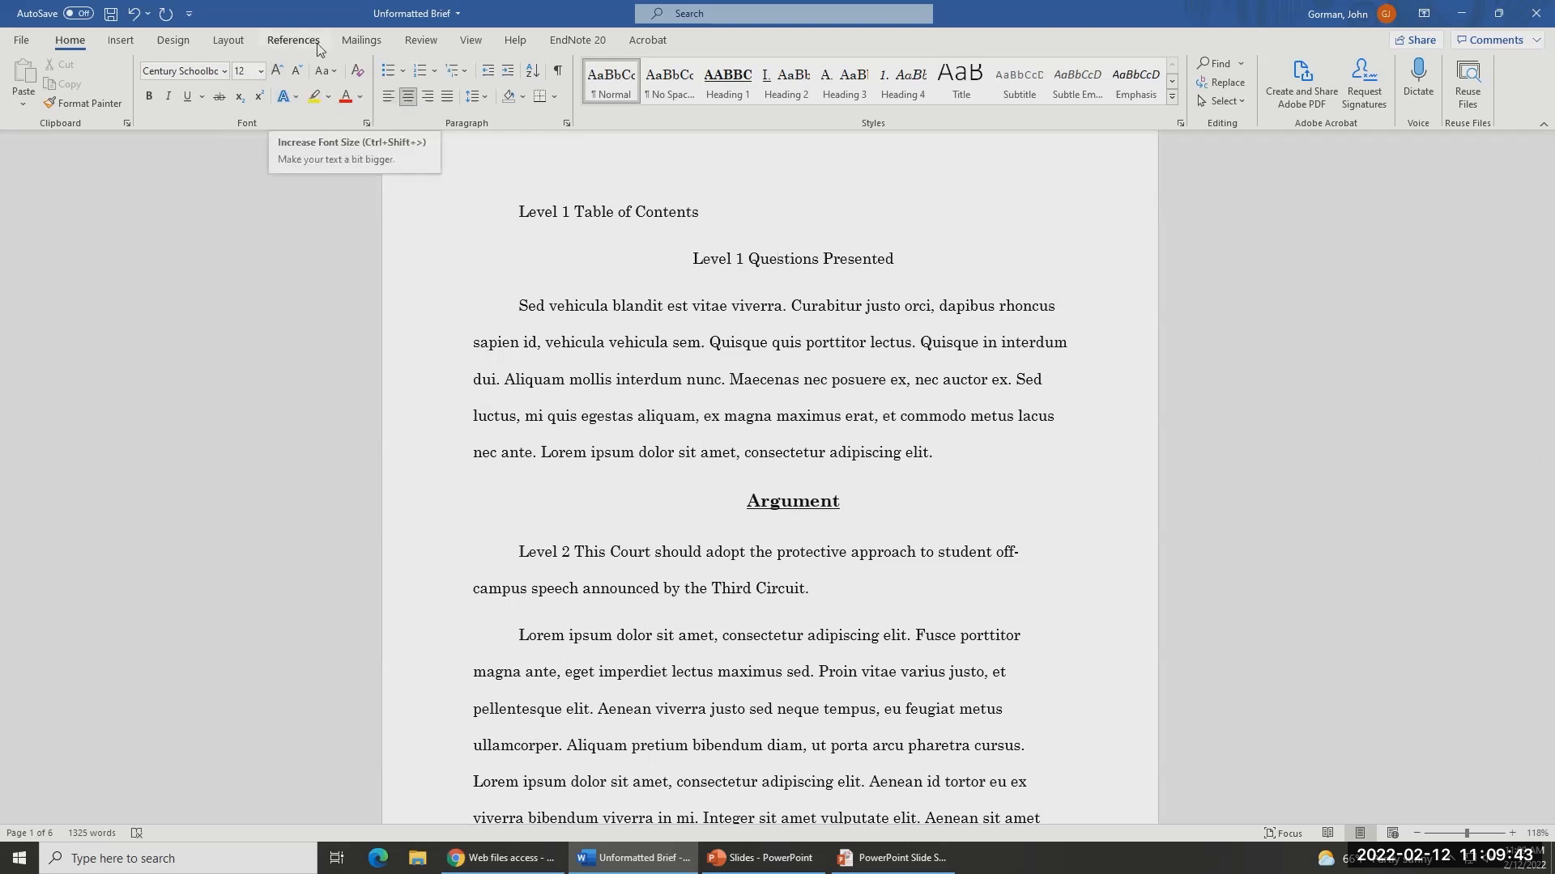
key("ctrl+Up")
key("ctrl+shift+Down")
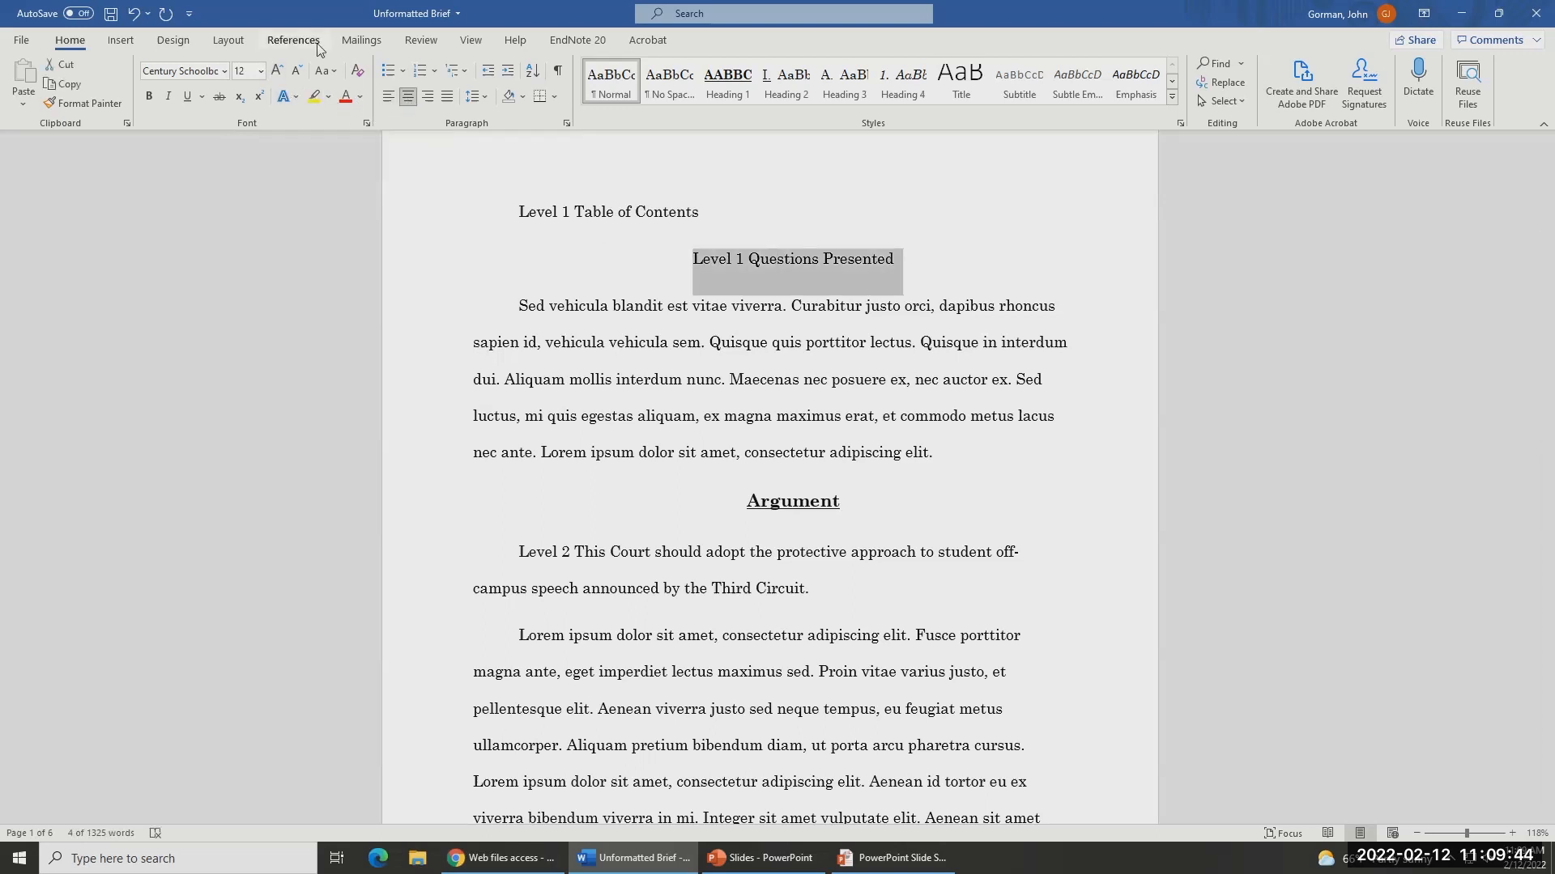
left_click(277, 70)
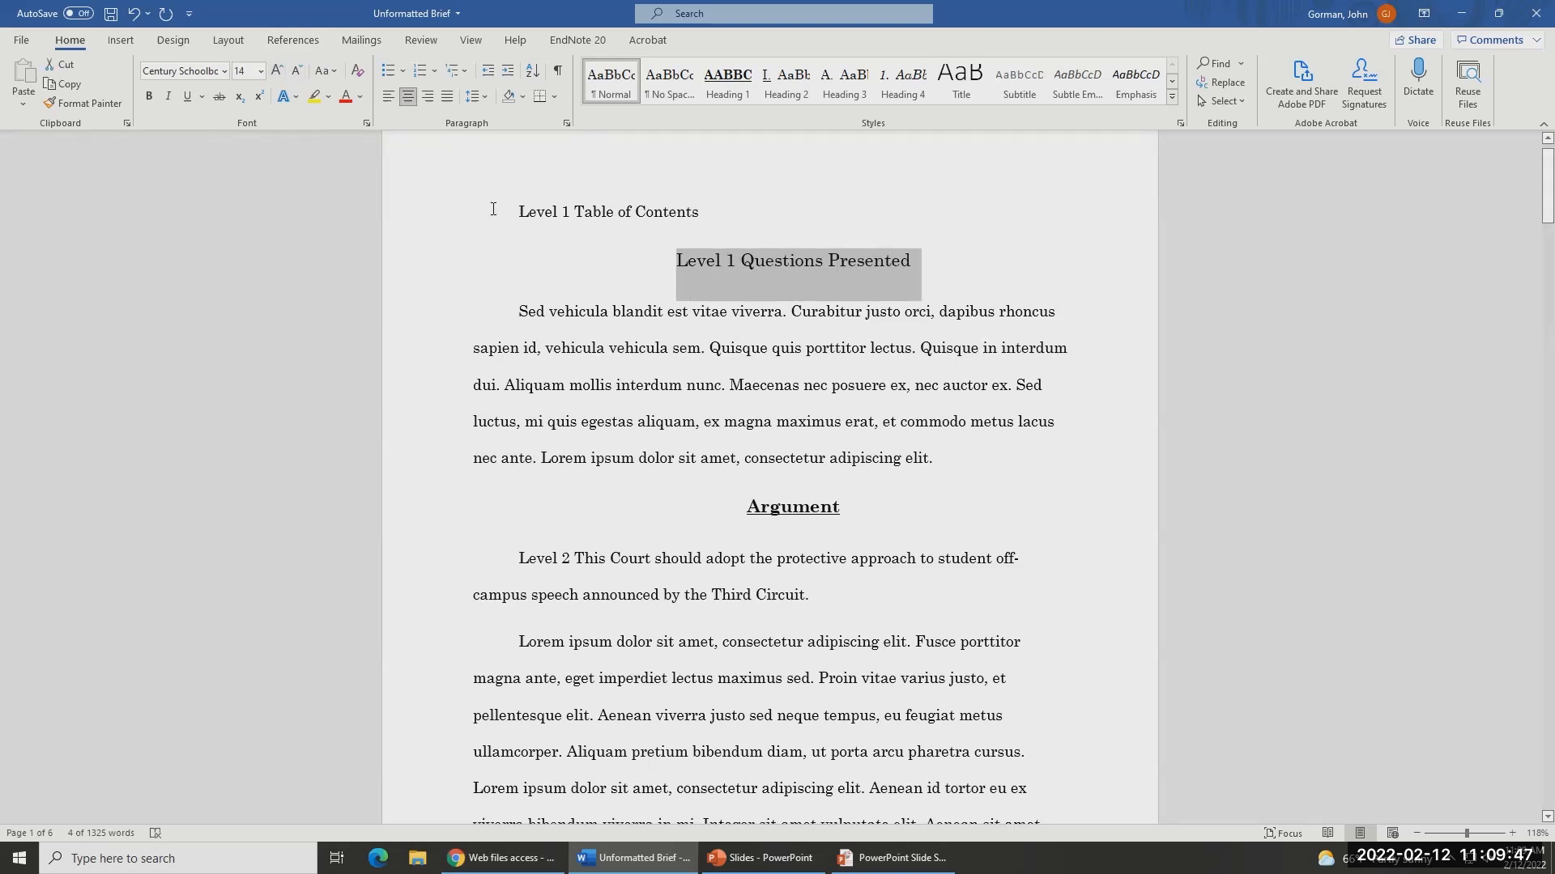
key("Left")
key("ctrl+shift+Right")
key("ctrl+shift+Right")
key("Delete")
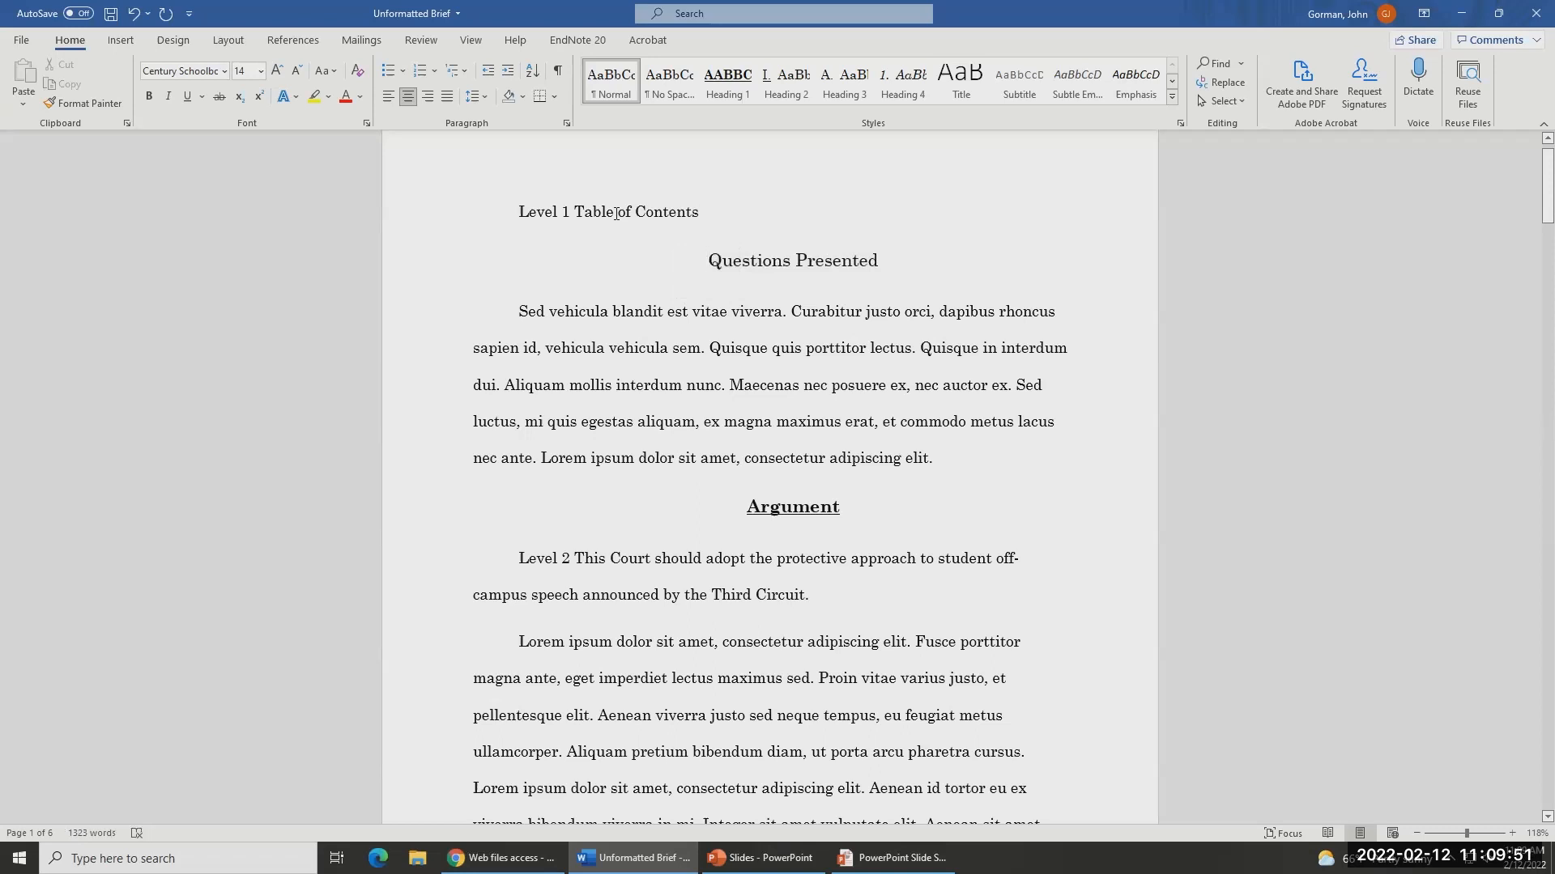
- Undo all the manual formatting and label deletions on the Argument and Questions Presented headings
left_click(616, 213)
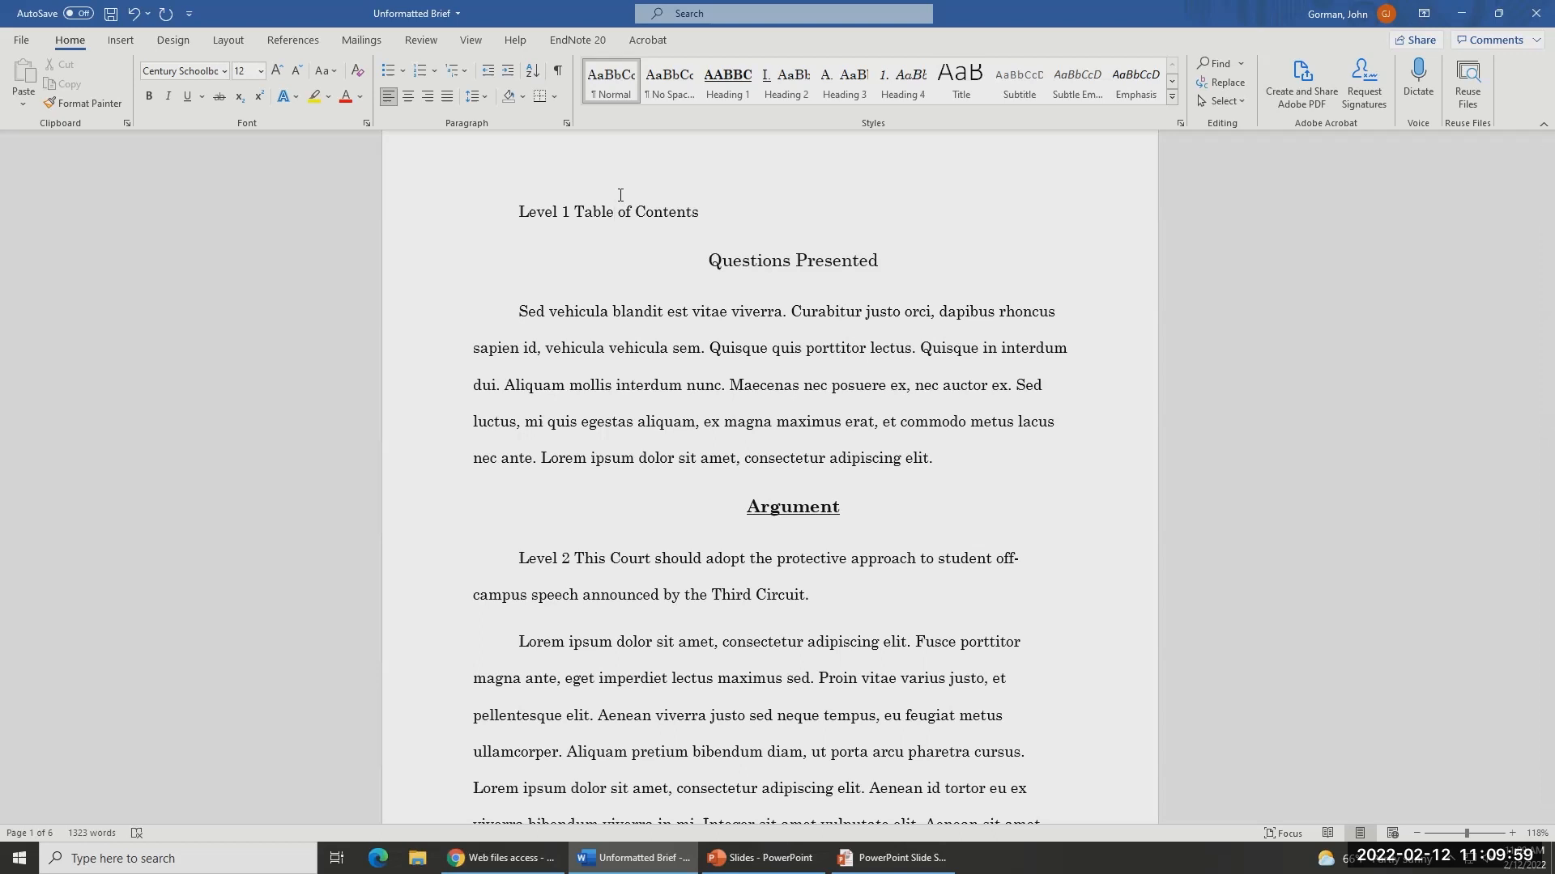
key("alt+F8")
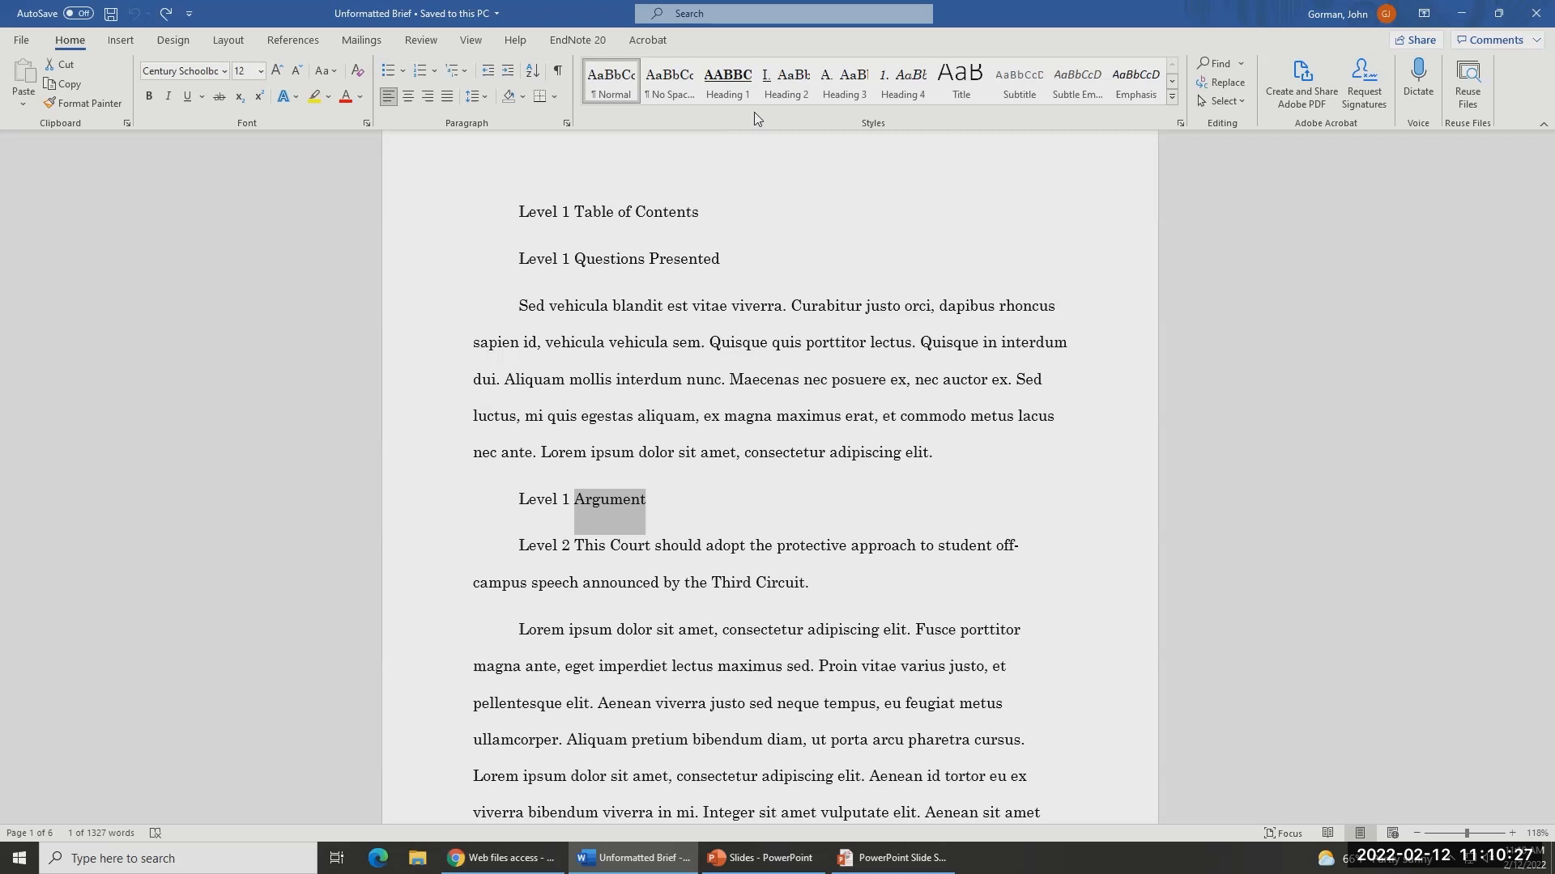
- Apply the Heading 1 style to the "Level 1 Table of Contents" line and show the document's heading outline
left_click(628, 213)
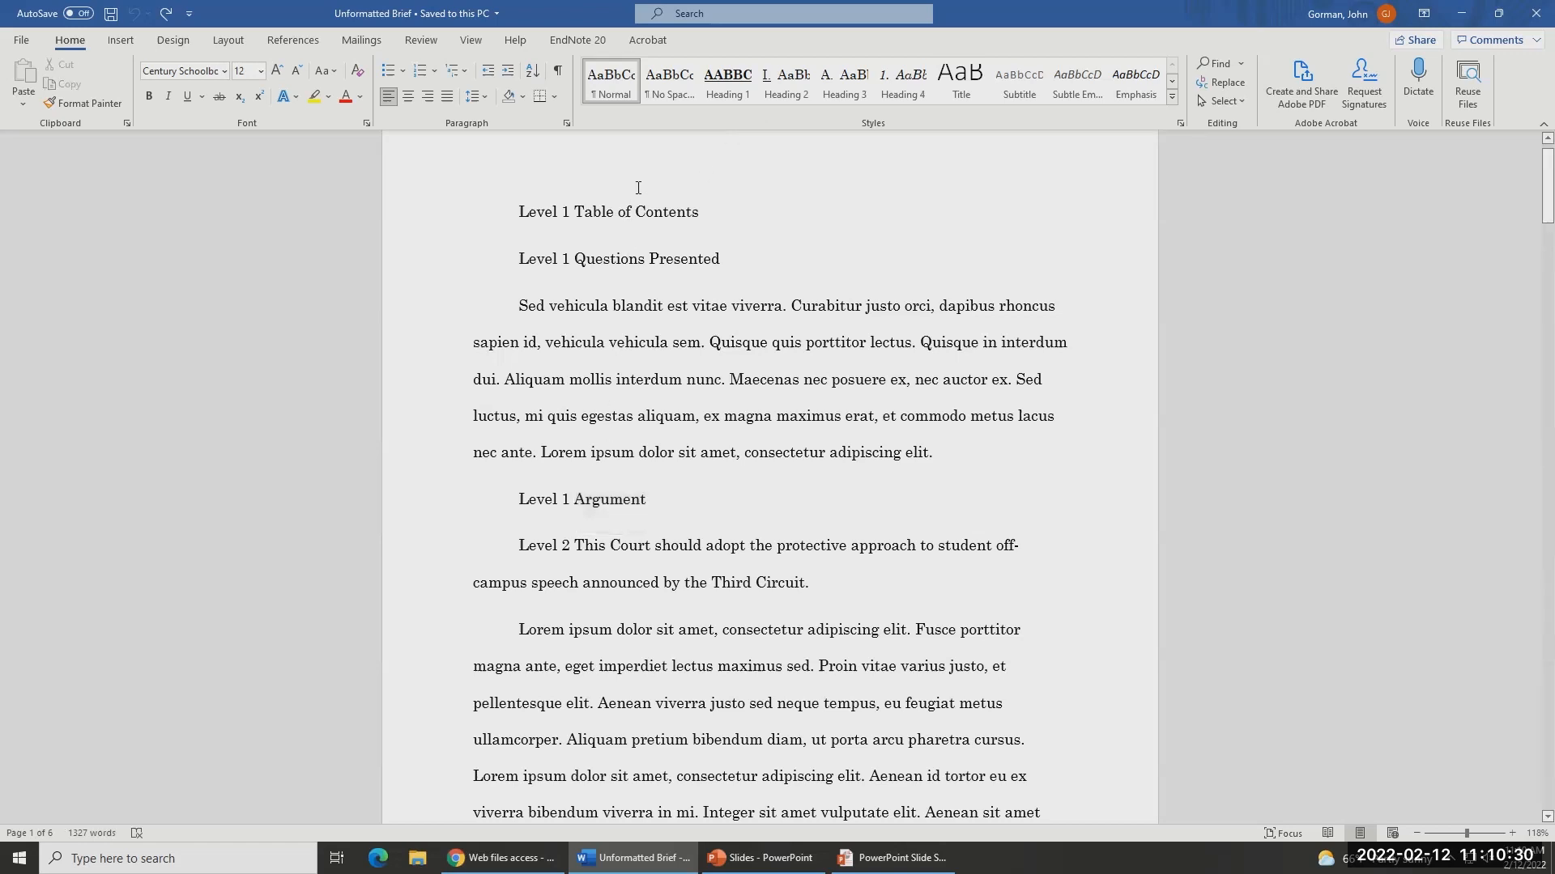
left_click(716, 88)
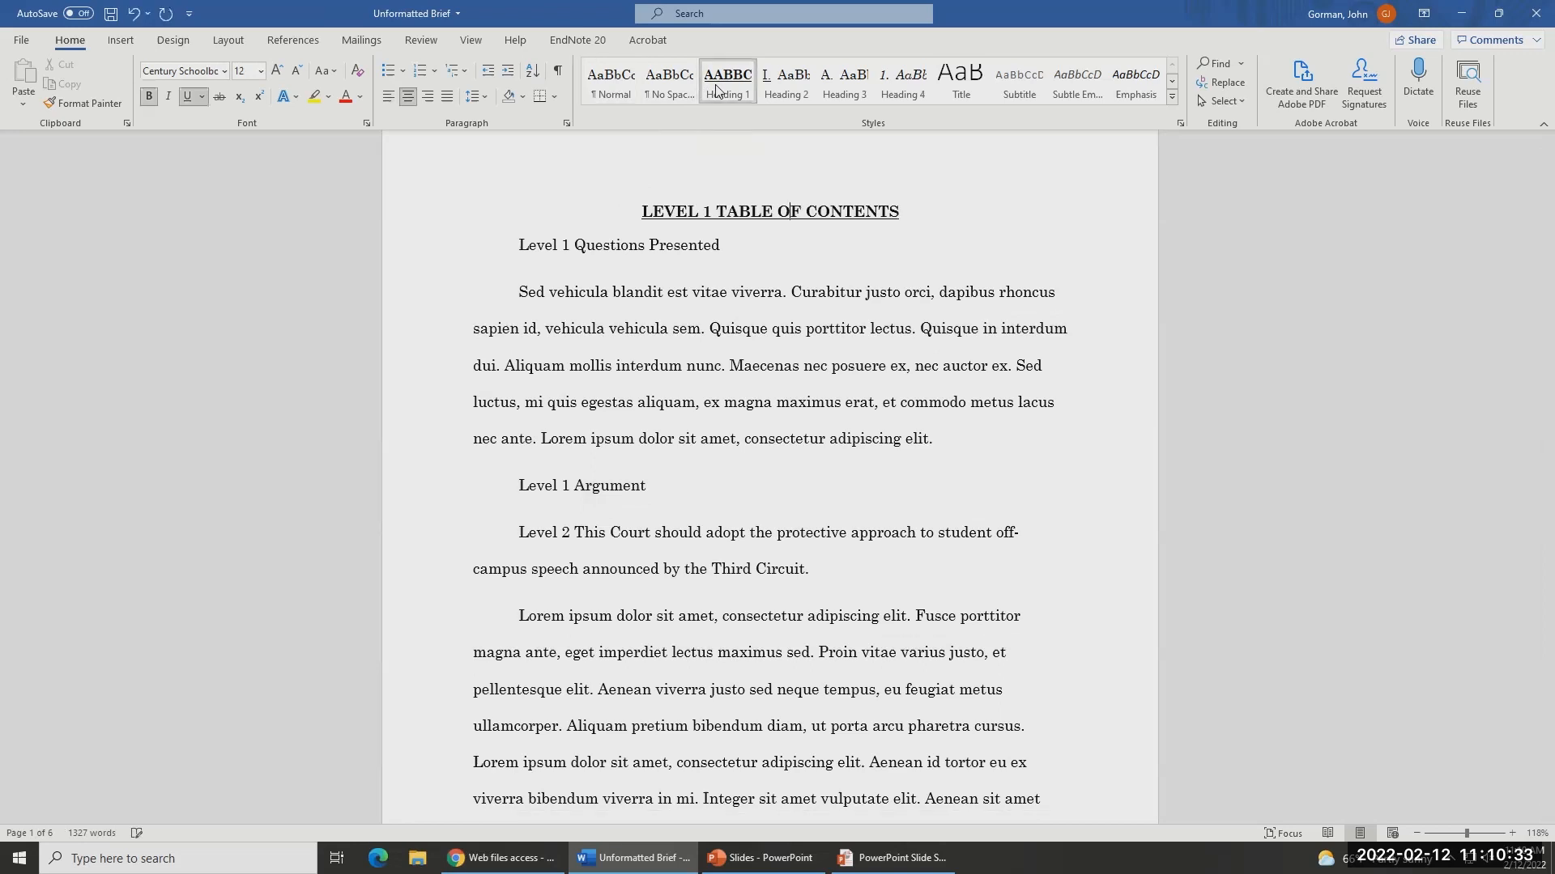
key("ctrl+f")
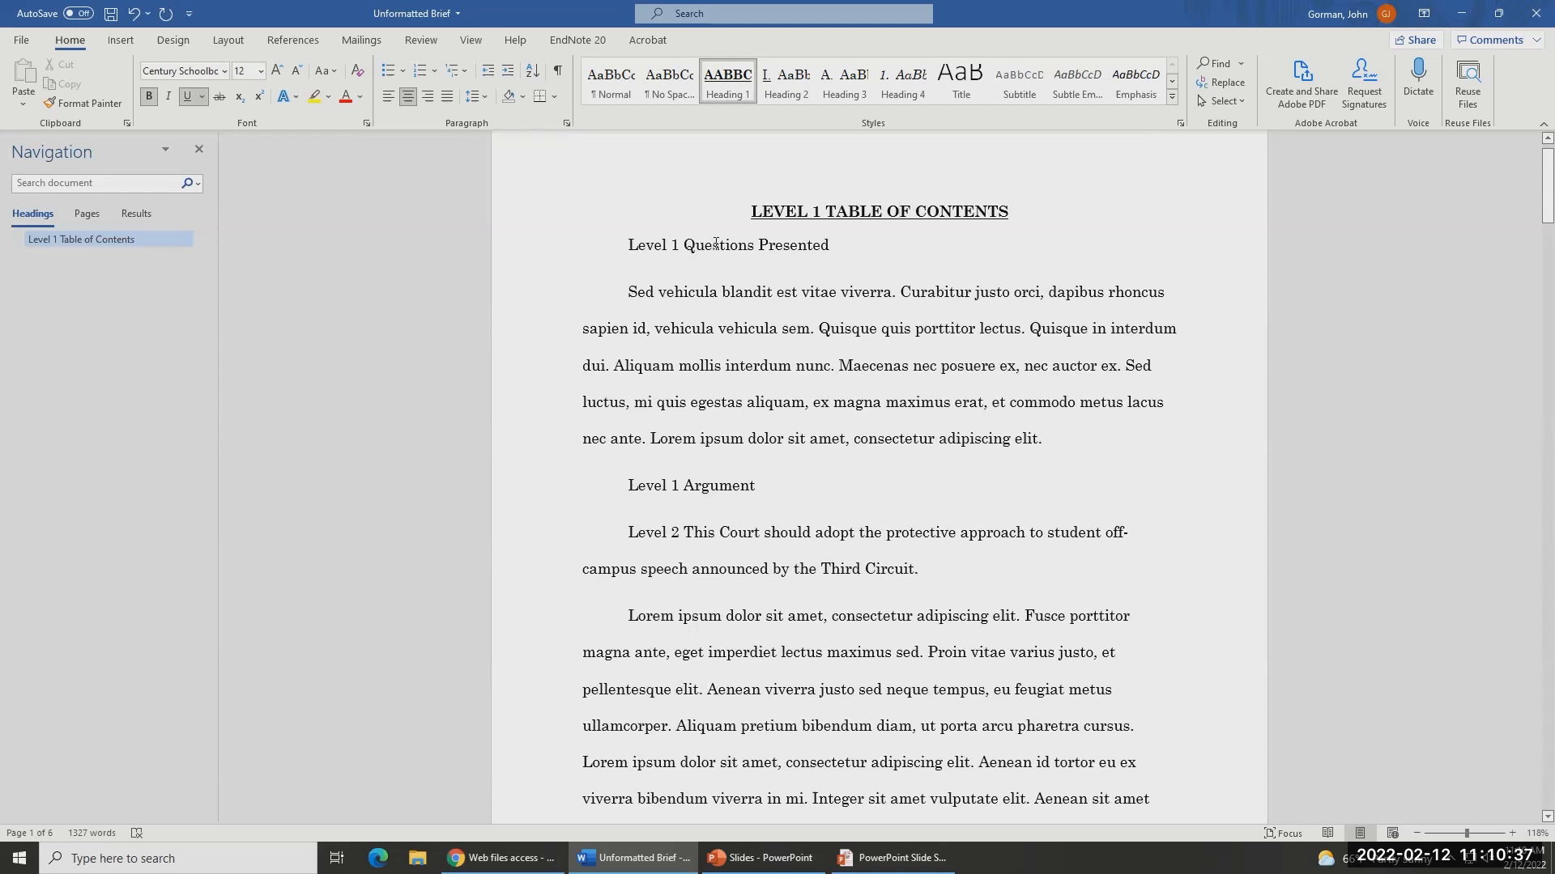
- Apply the Heading 1 style to the "Level 1 Questions Presented" and "Level 1 Argument" lines together
left_click(712, 241)
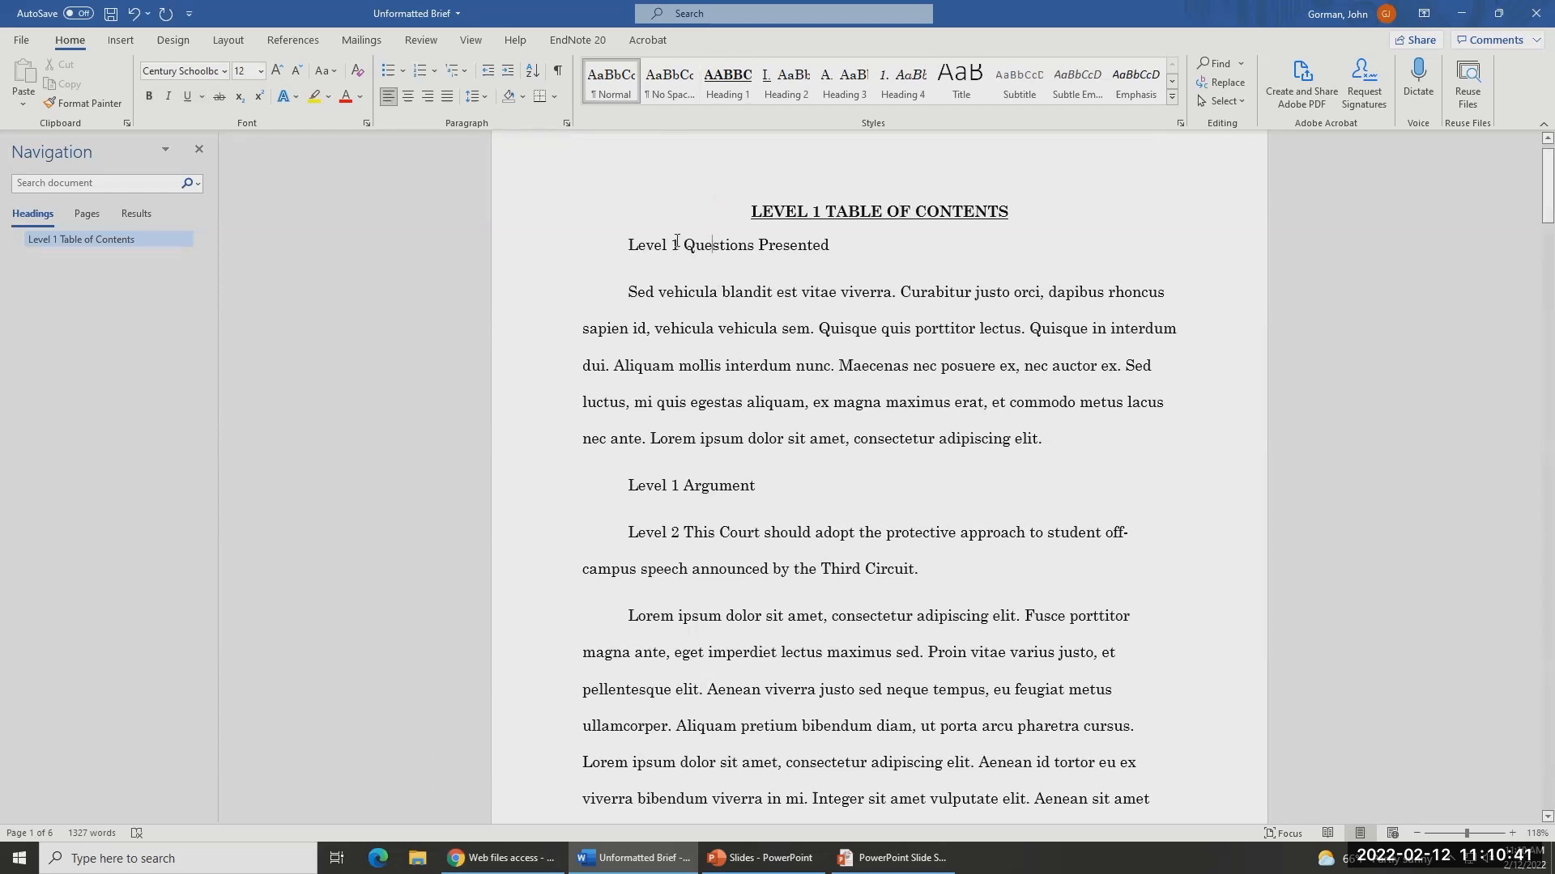
triple_click(679, 243)
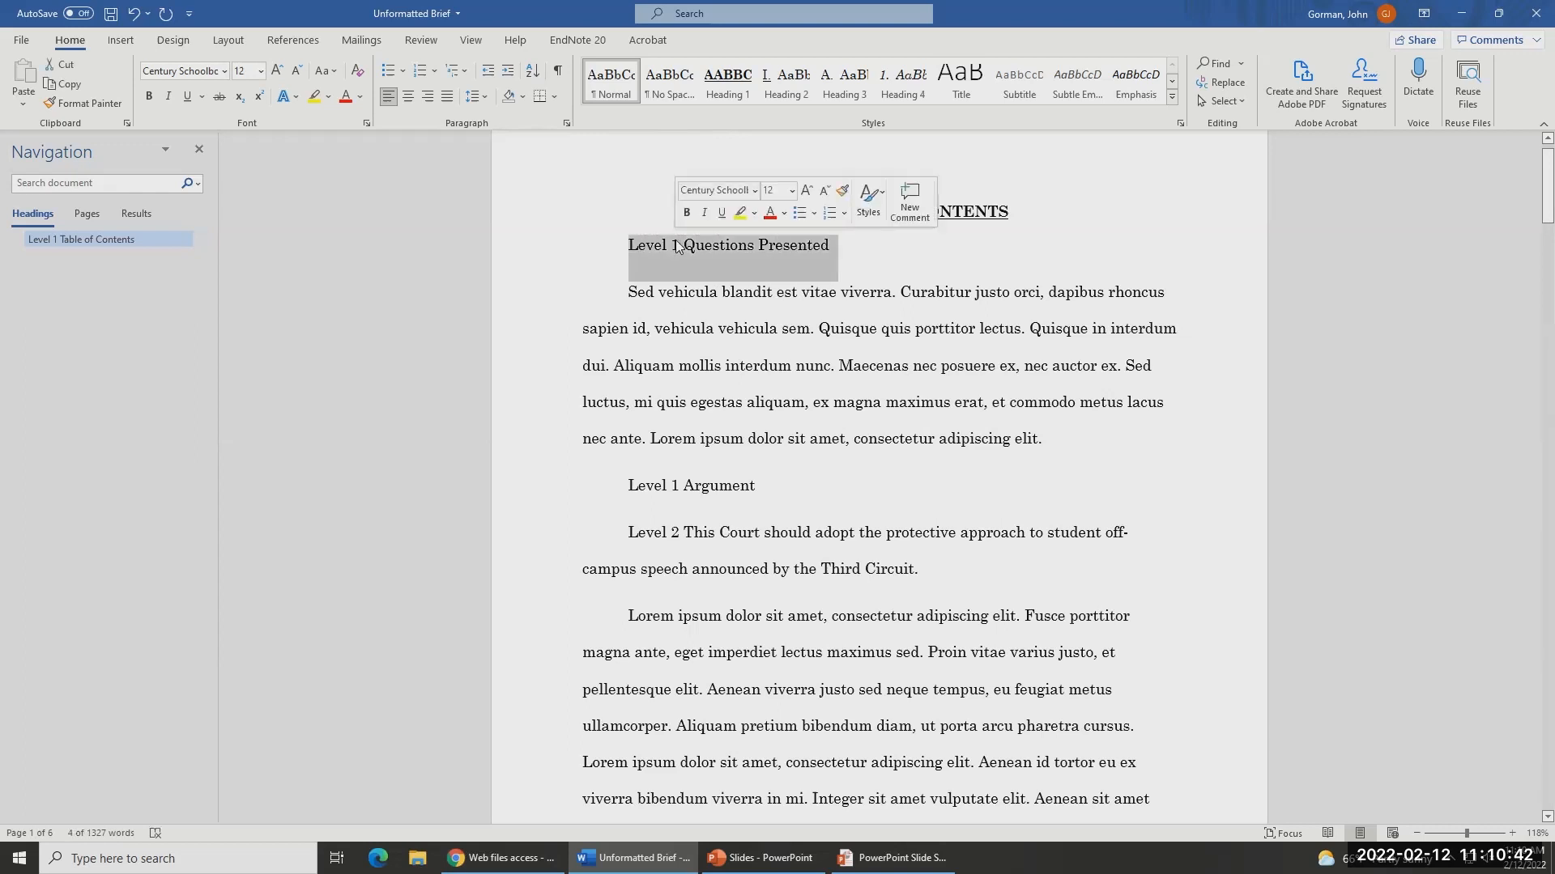
triple_click(701, 486, "ctrl")
scroll(701, 489, "down", 3)
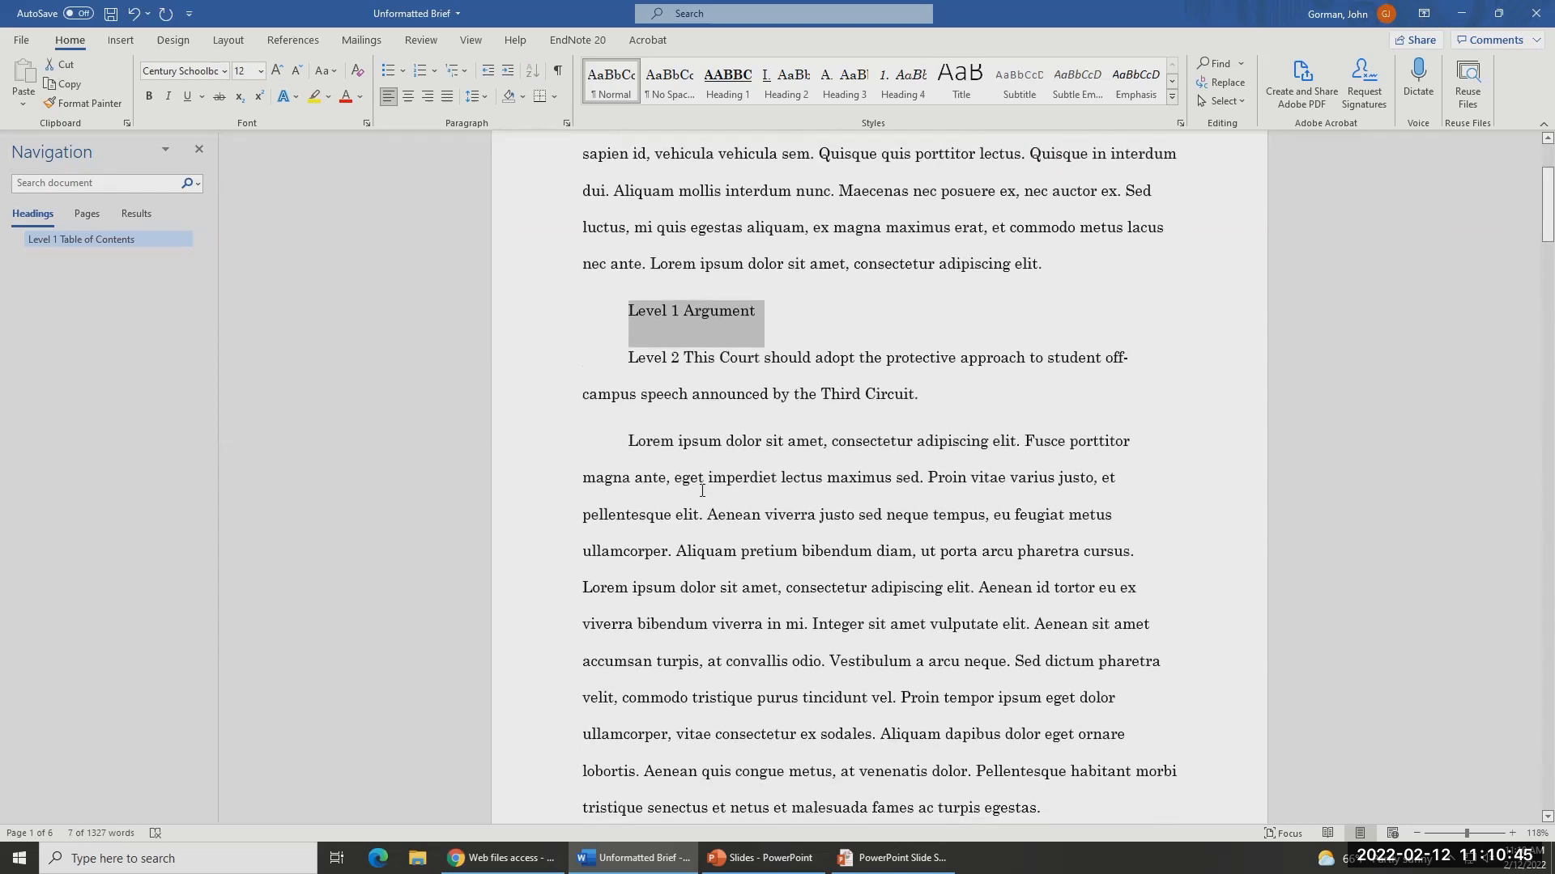
scroll(701, 490, "down", 3)
scroll(705, 324, "up", 6)
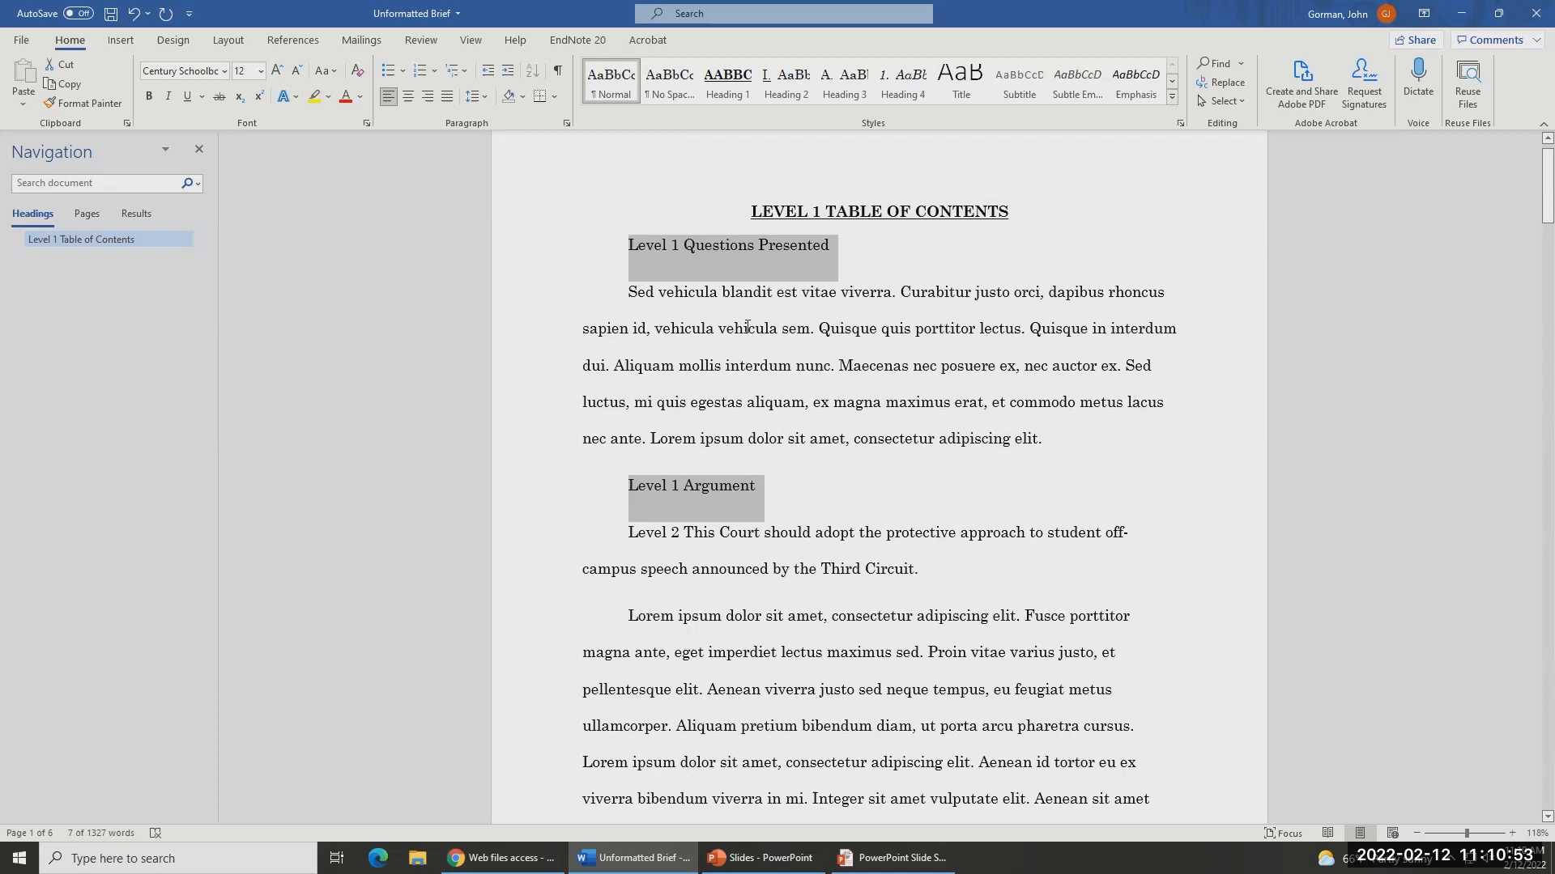
left_click(715, 93)
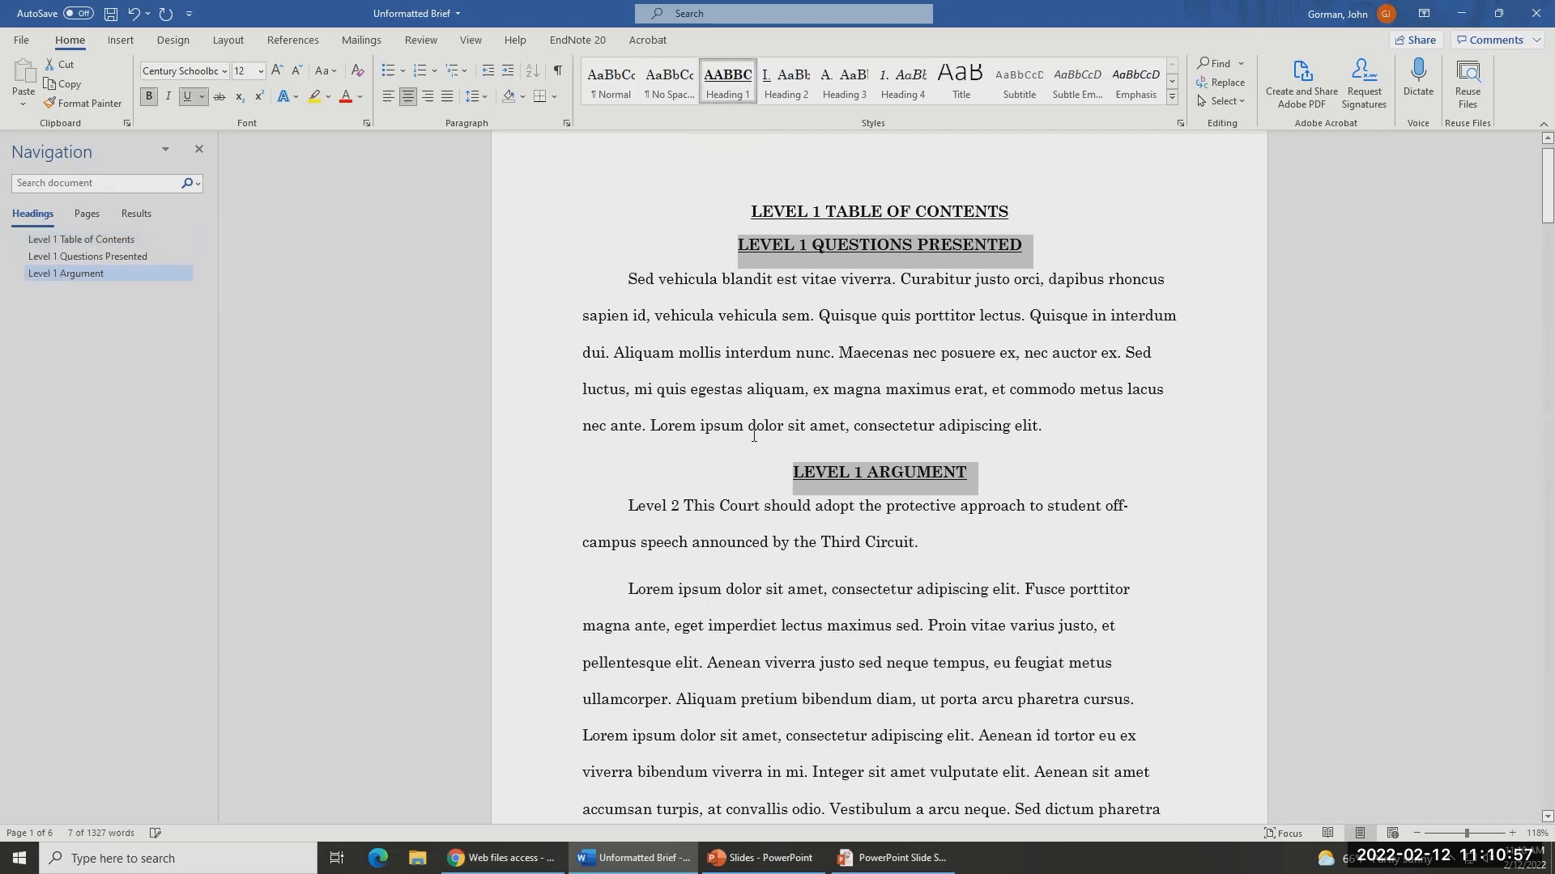
left_click(721, 352)
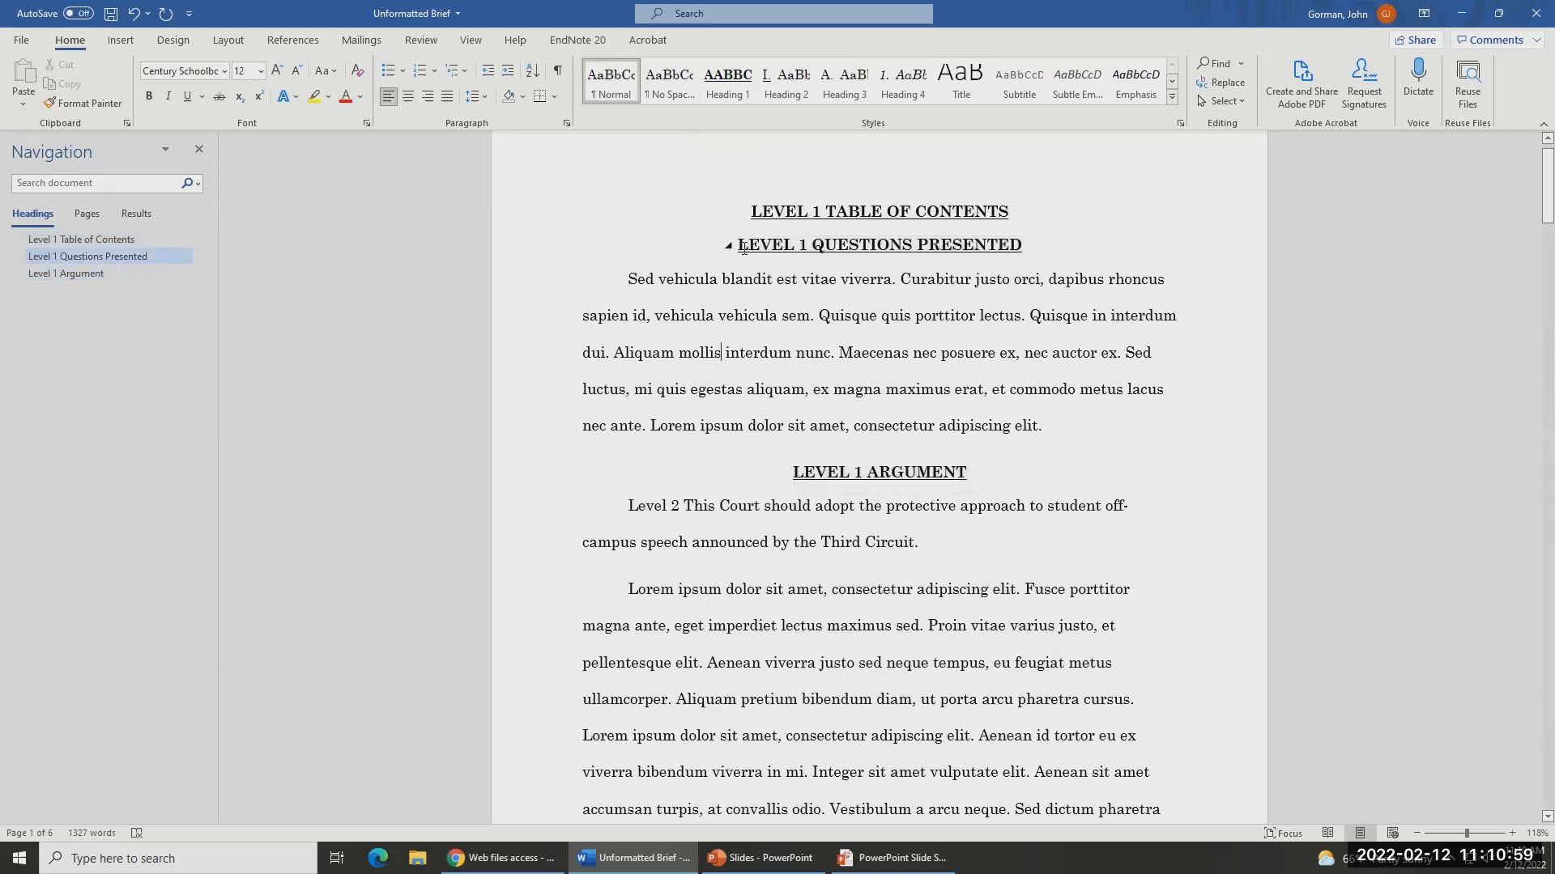
- Delete the "Level 1" label from the Questions Presented and Table of Contents headings
left_click_drag(738, 245, 812, 249)
key("Delete")
left_click(826, 212)
key("shift+Home")
key("Delete")
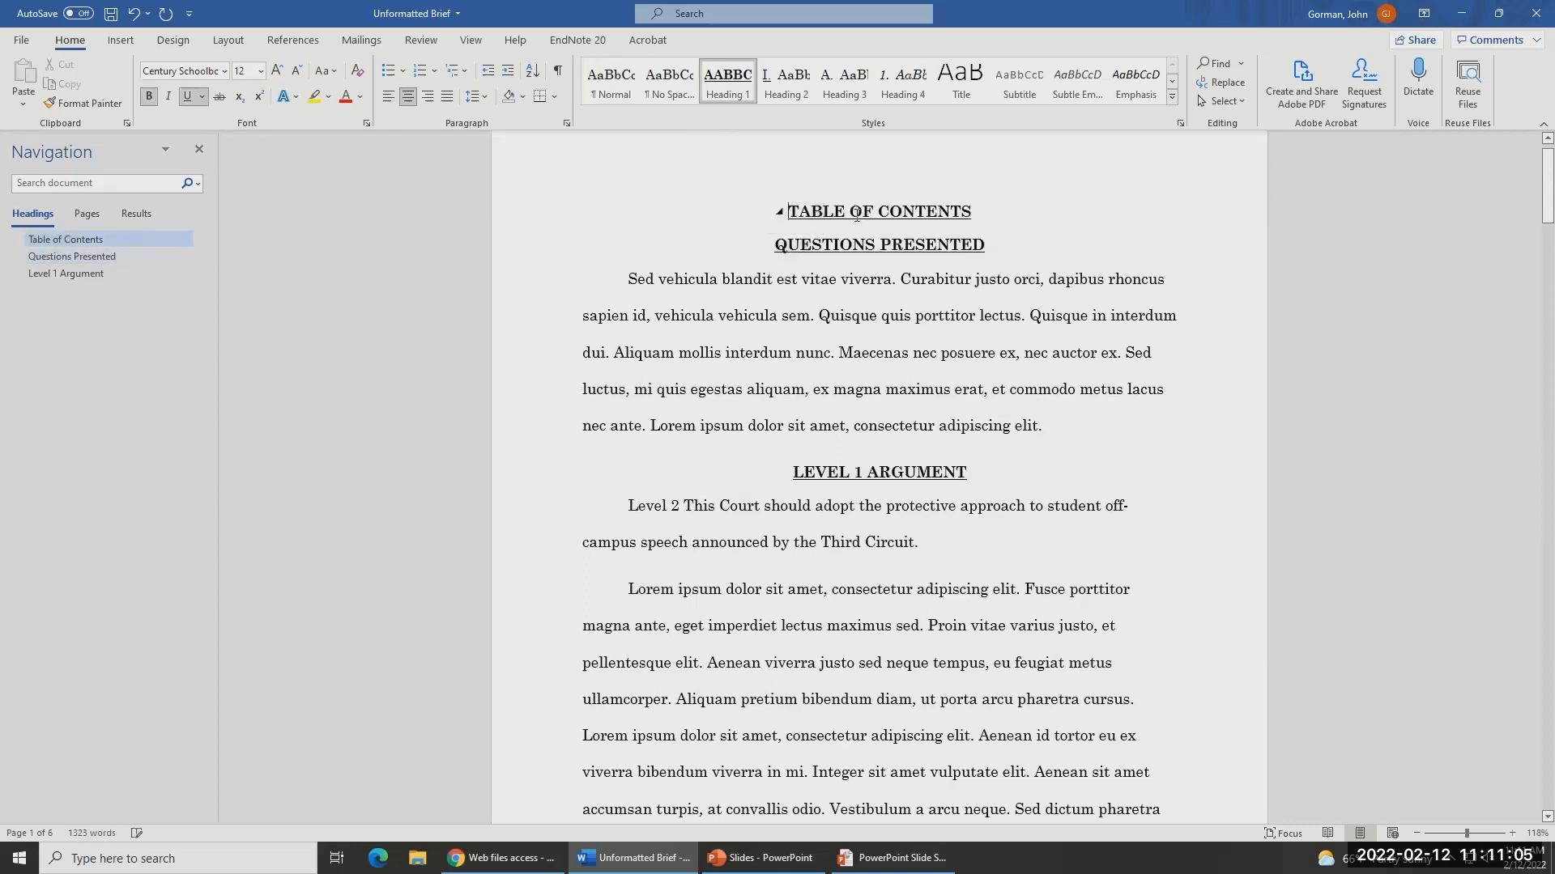
- Apply the Heading 2 style to the "This Court should adopt the protective approach" line and delete its "Level 2" label
scroll(784, 322, "down", 3)
left_click(784, 321)
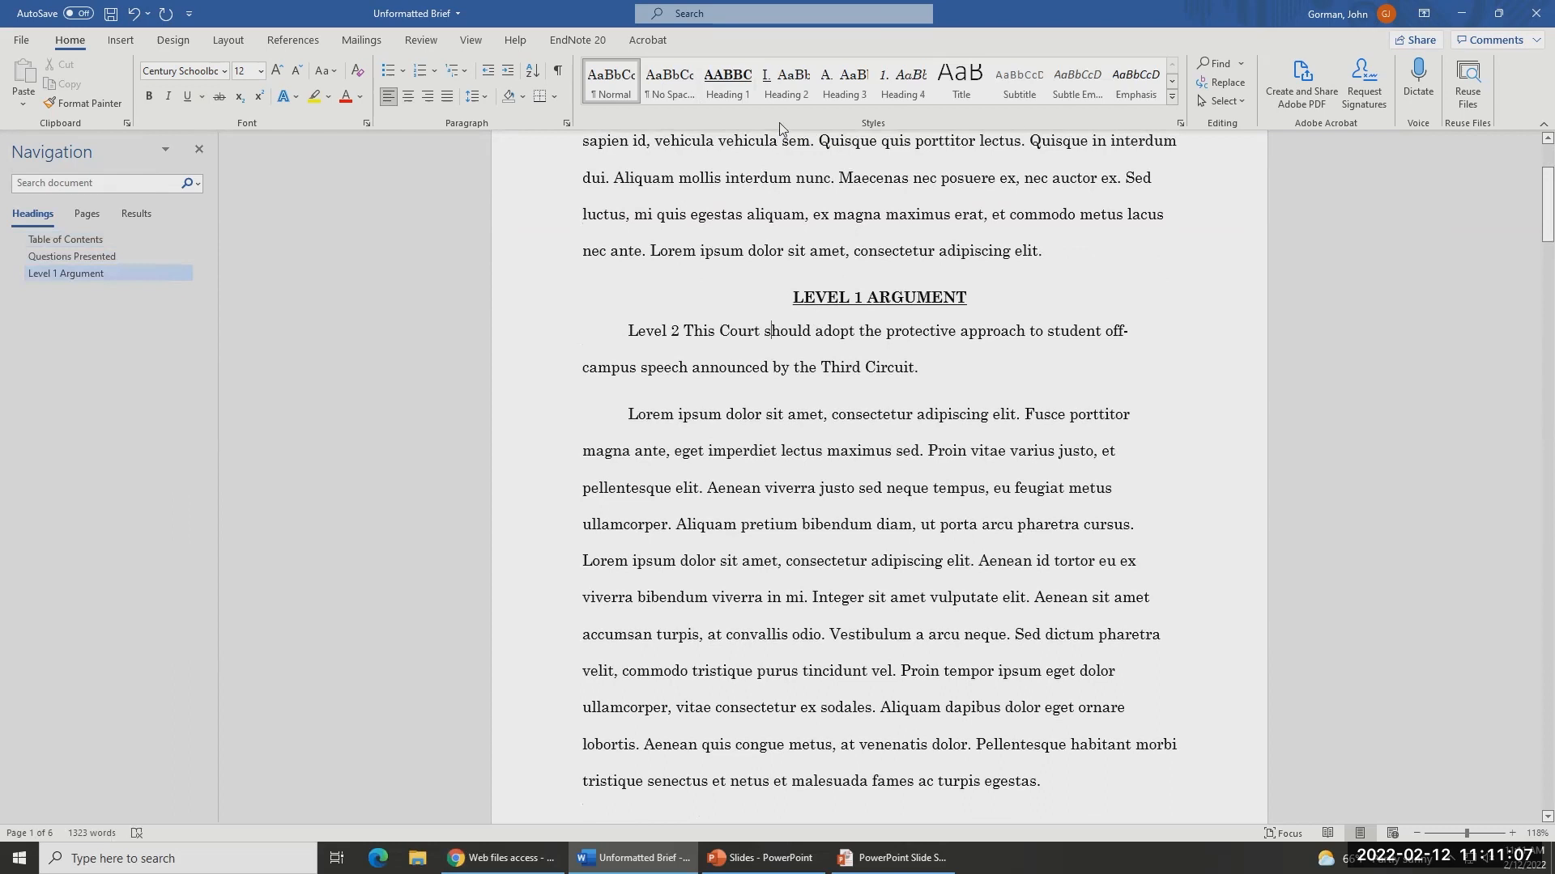
left_click(784, 99)
left_click_drag(674, 331, 729, 331)
key("Delete")
- Apply the Heading 3 style to the line beginning "The nexus test gives schools administrators" and delete its "Level 3" label
scroll(792, 629, "down", 4)
scroll(792, 630, "down", 8)
left_click(785, 476)
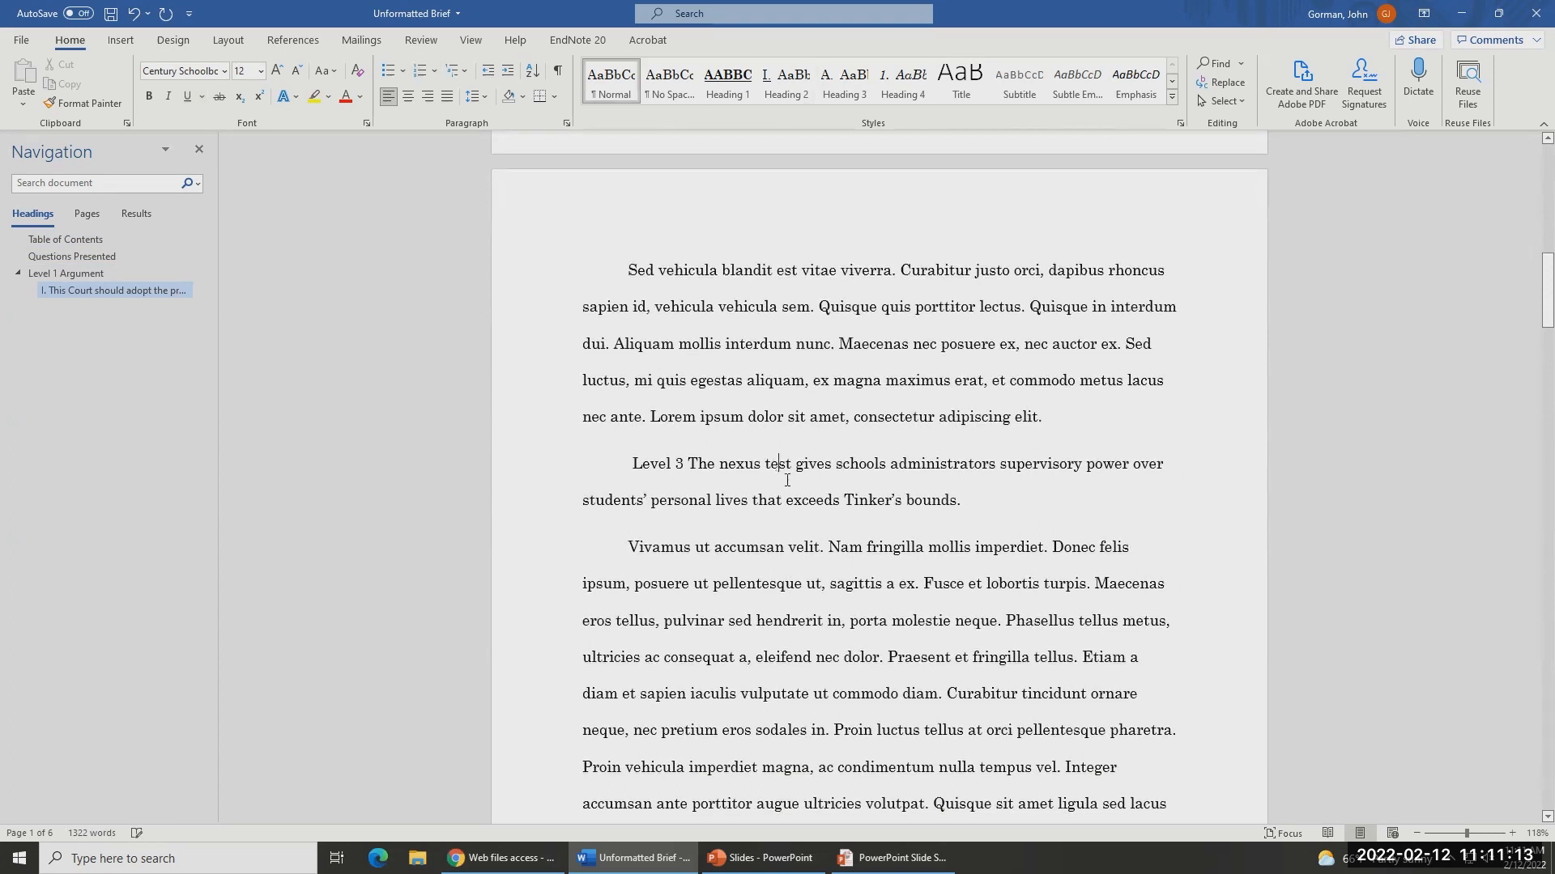
left_click(845, 81)
key("Home")
key("shift+Right")
key("shift+Right")
key("shift+Right")
key("shift+Right")
key("shift+Right")
key("shift+Right")
key("shift+Right")
key("shift+Right")
key("Delete")
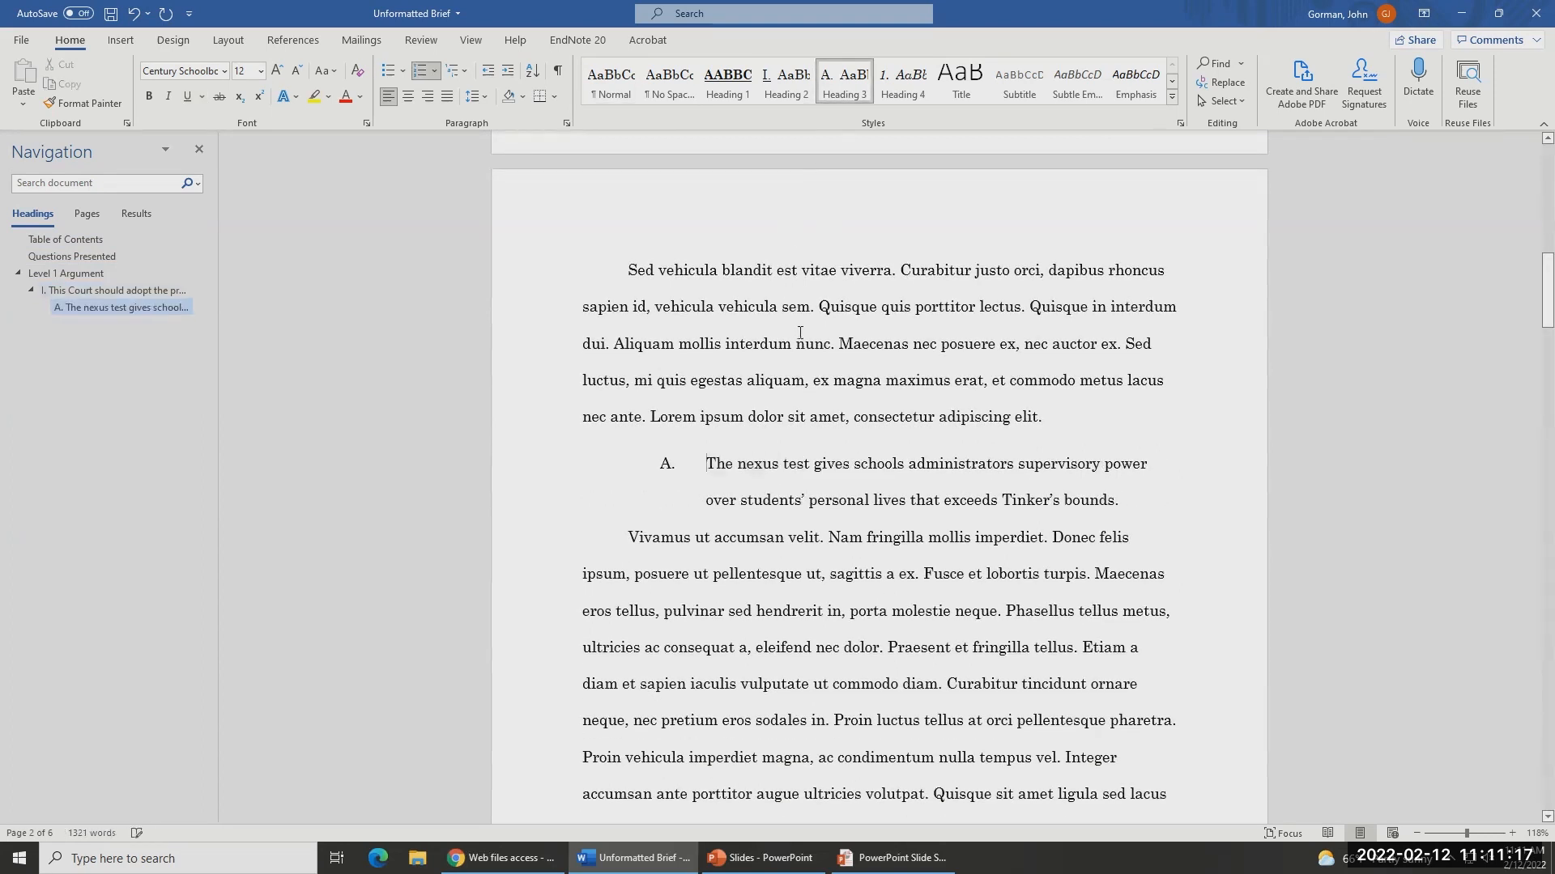
- Apply the Heading 3 style to the line beginning "The protective approach balances schools' pedagogical interest" and delete its "Level 3" label
scroll(800, 333, "down", 5)
left_click(763, 486)
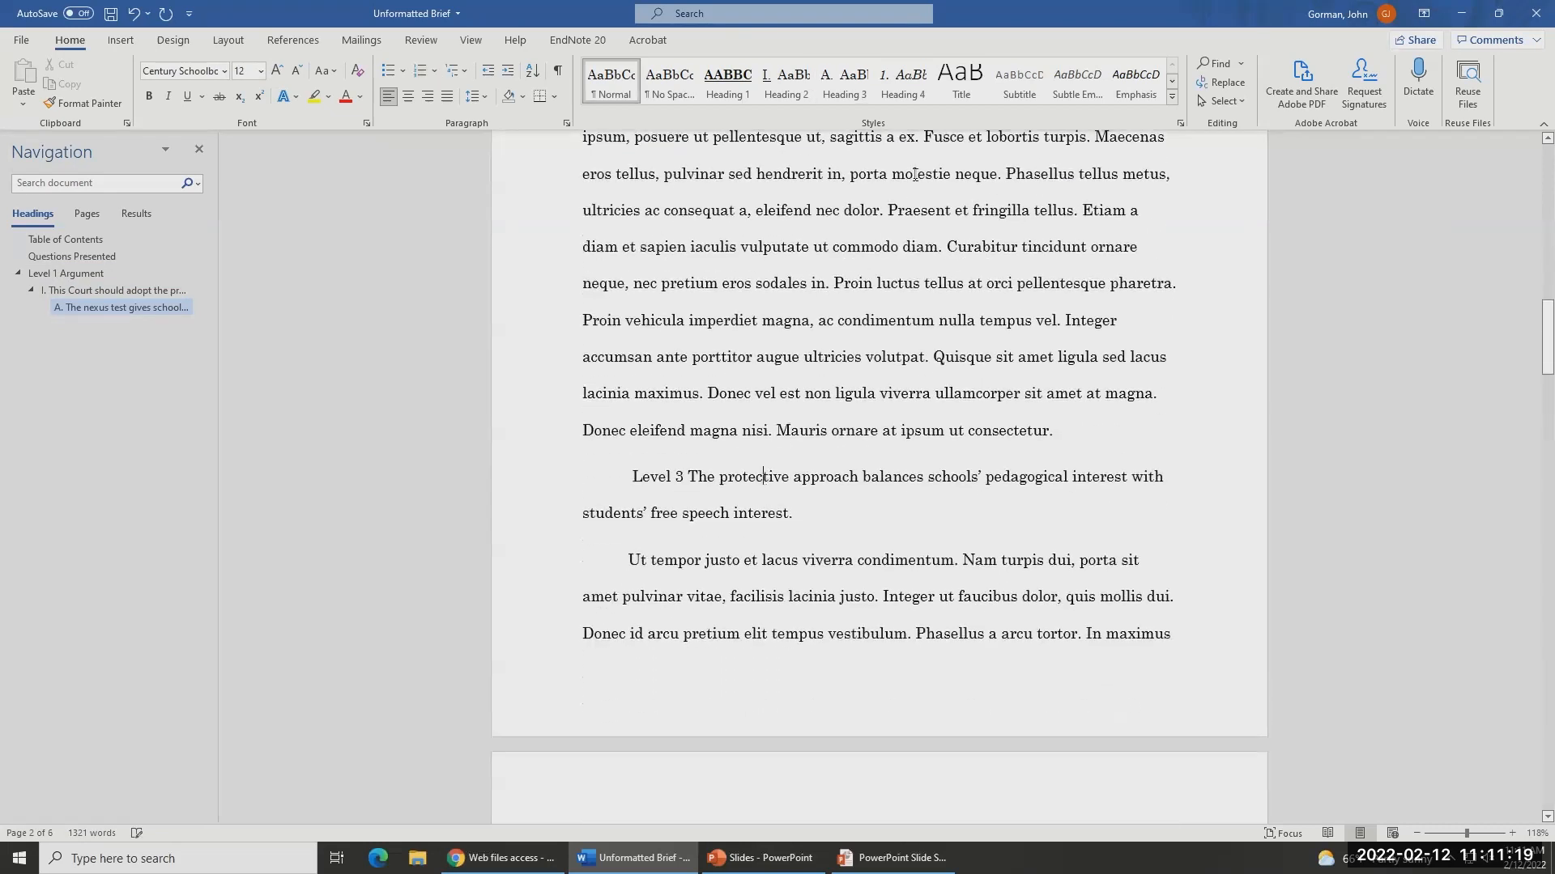
left_click(861, 84)
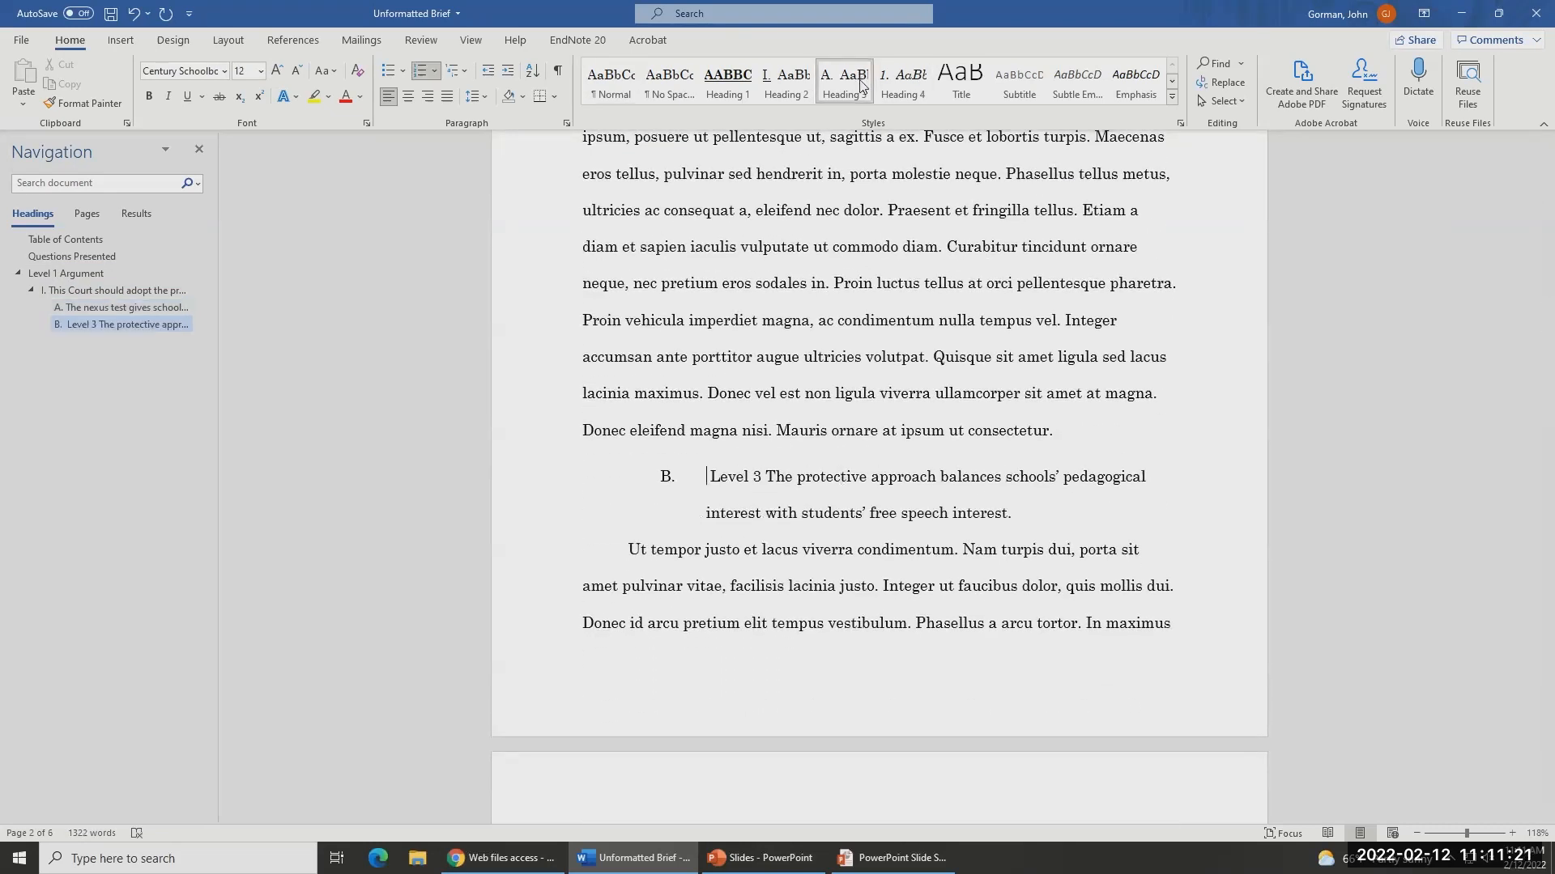
key("shift+Right")
key("shift+Right")
key("shift+Right")
key("shift+Right")
key("shift+Right")
key("shift+Right")
key("shift+Right")
key("shift+Right")
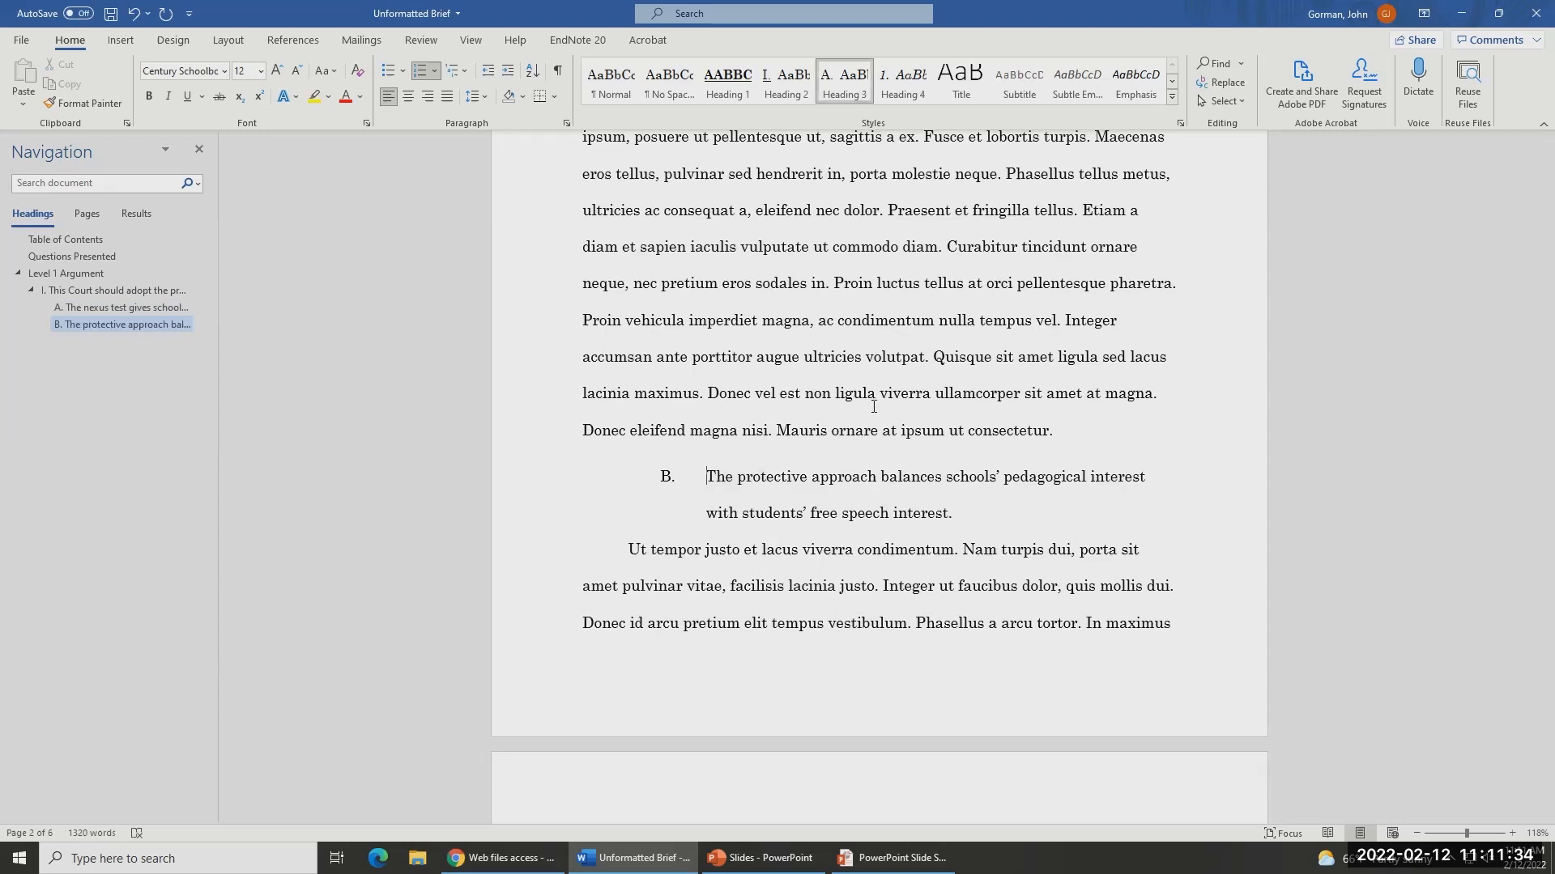
- Delete the "Level 1" label from the Argument heading on the first page
scroll(901, 388, "up", 7)
scroll(900, 388, "up", 6)
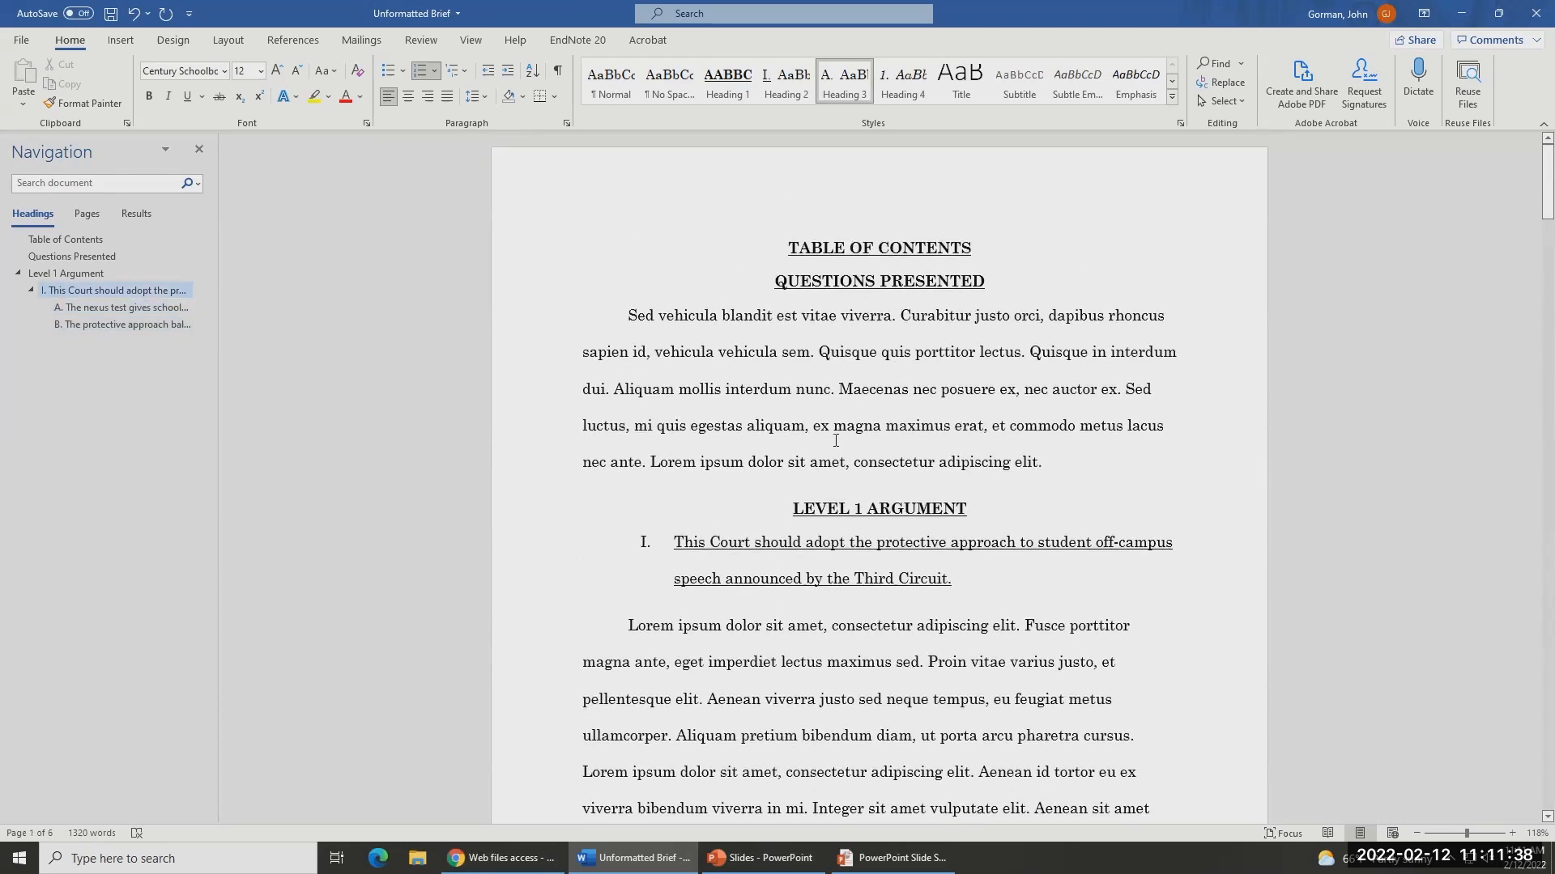
left_click(818, 508)
double_click(818, 508)
key("ctrl+shift+Right")
key("Delete")
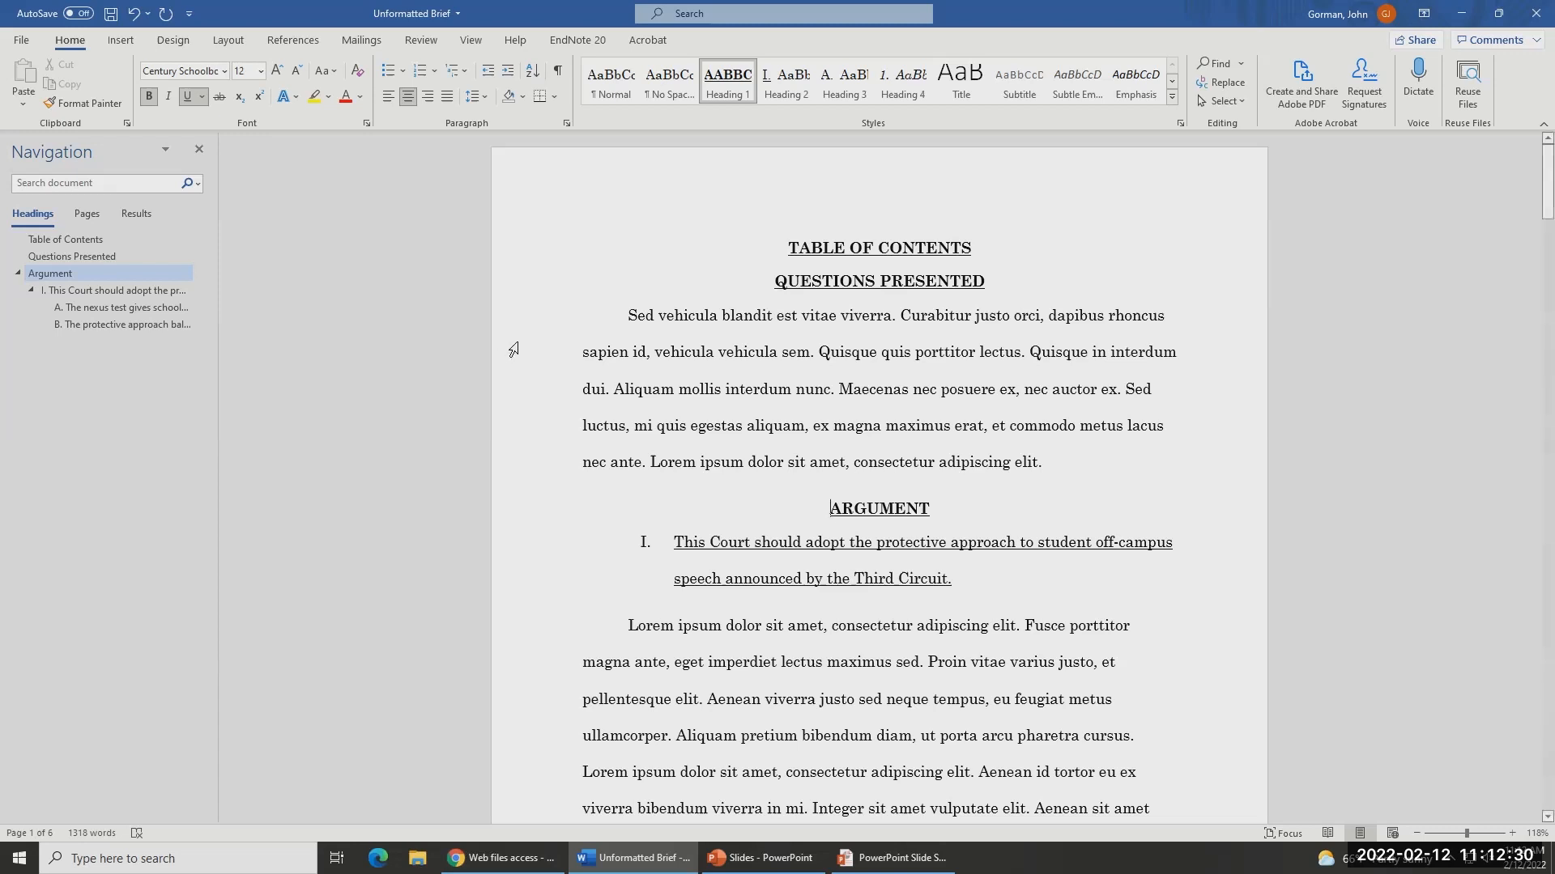
- Open the Heading 1 style for modification and review its paragraph alignment, indentation and spacing settings without changing them
right_click(725, 96)
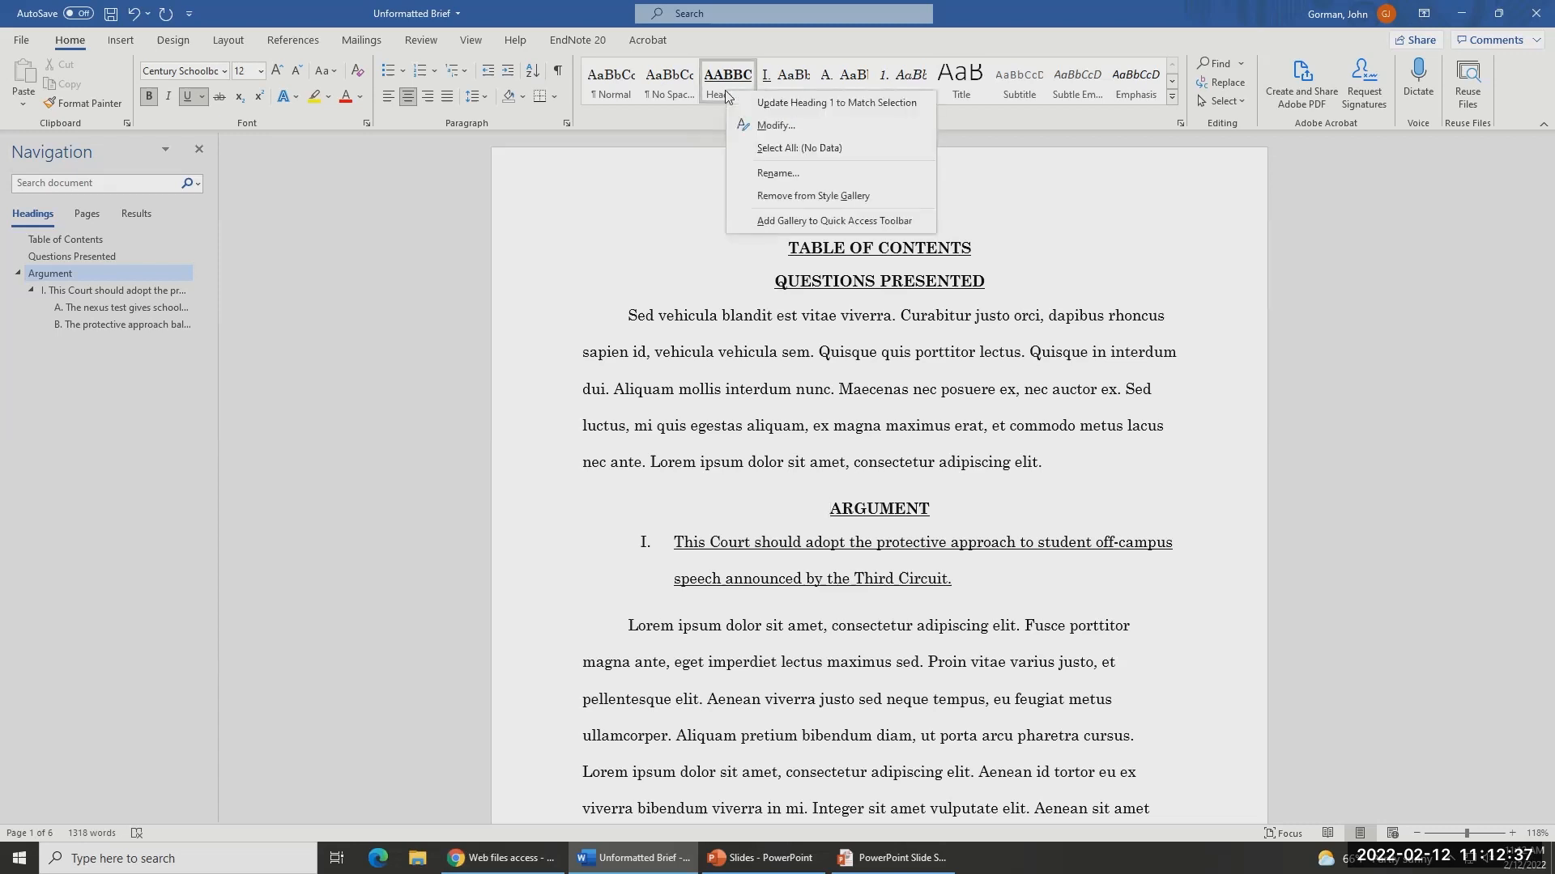
left_click(773, 125)
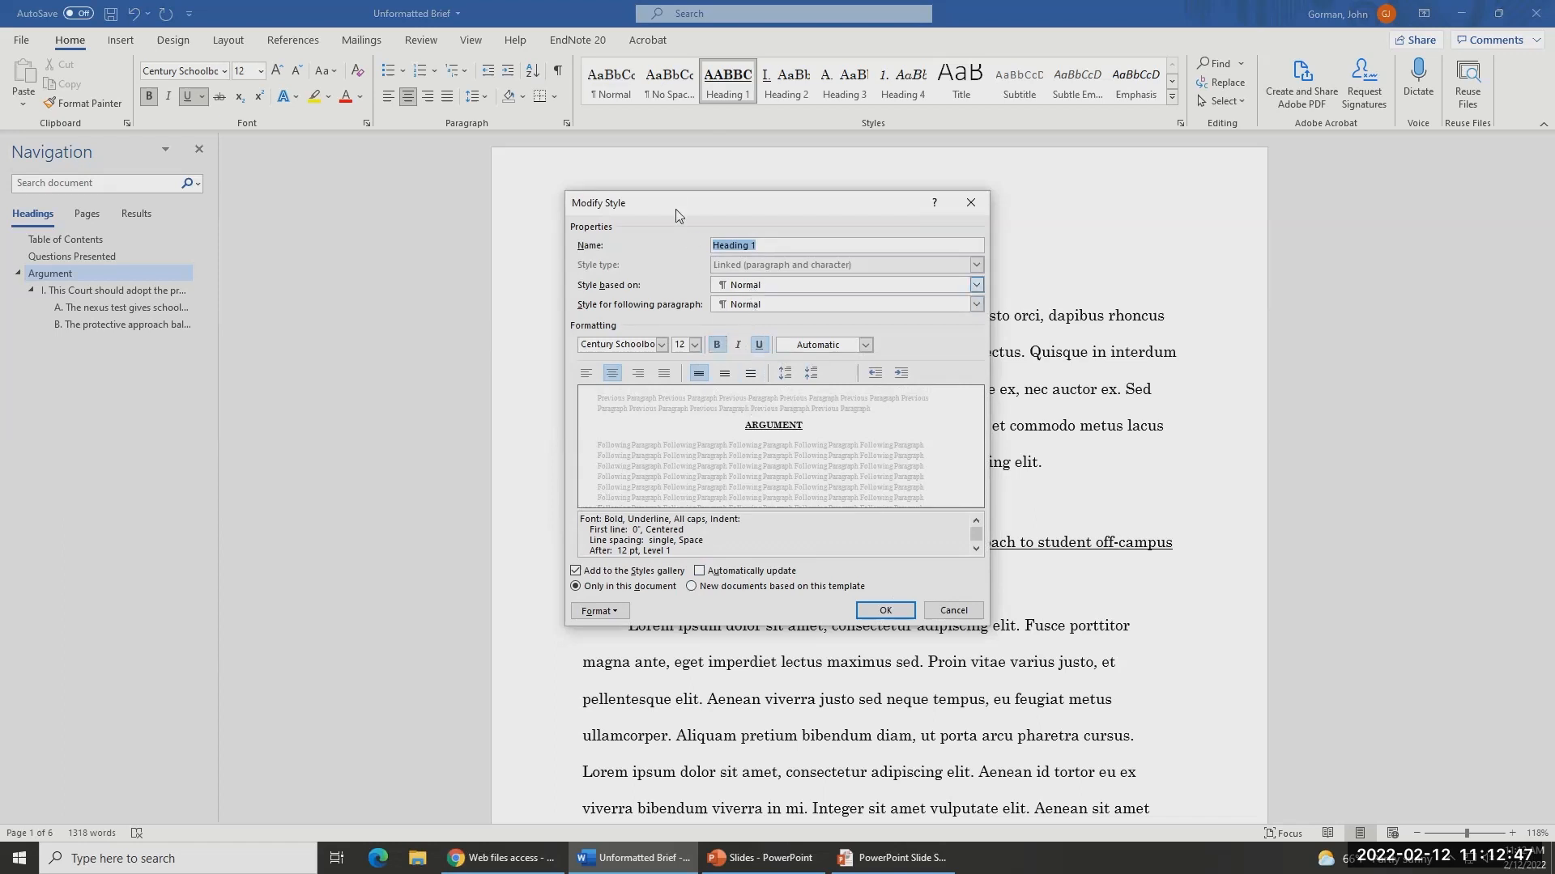
left_click_drag(672, 203, 650, 171)
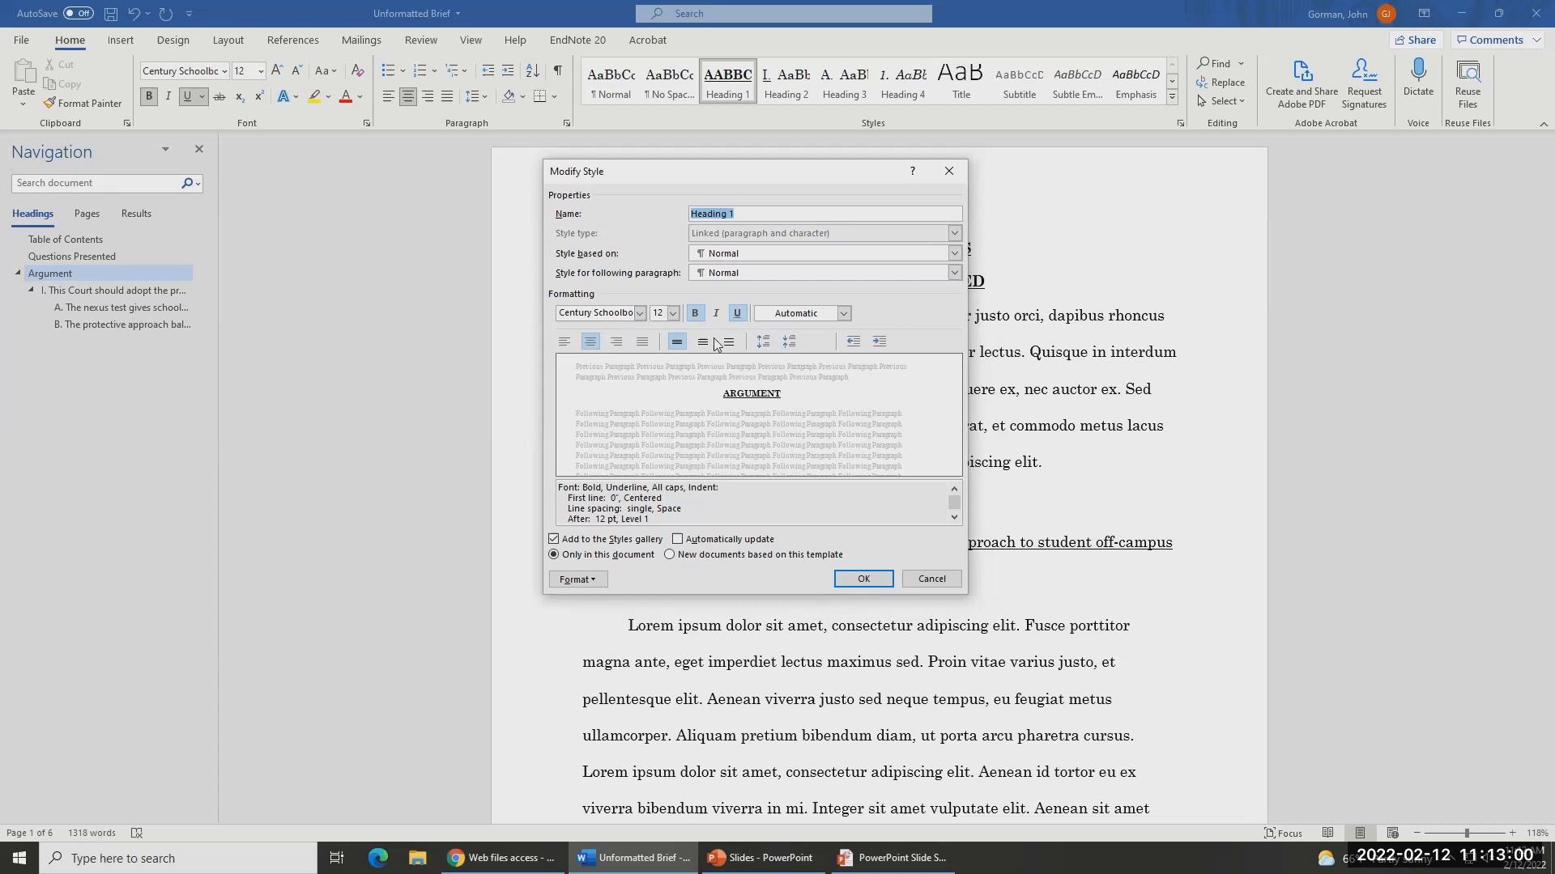
left_click(593, 579)
left_click(582, 581)
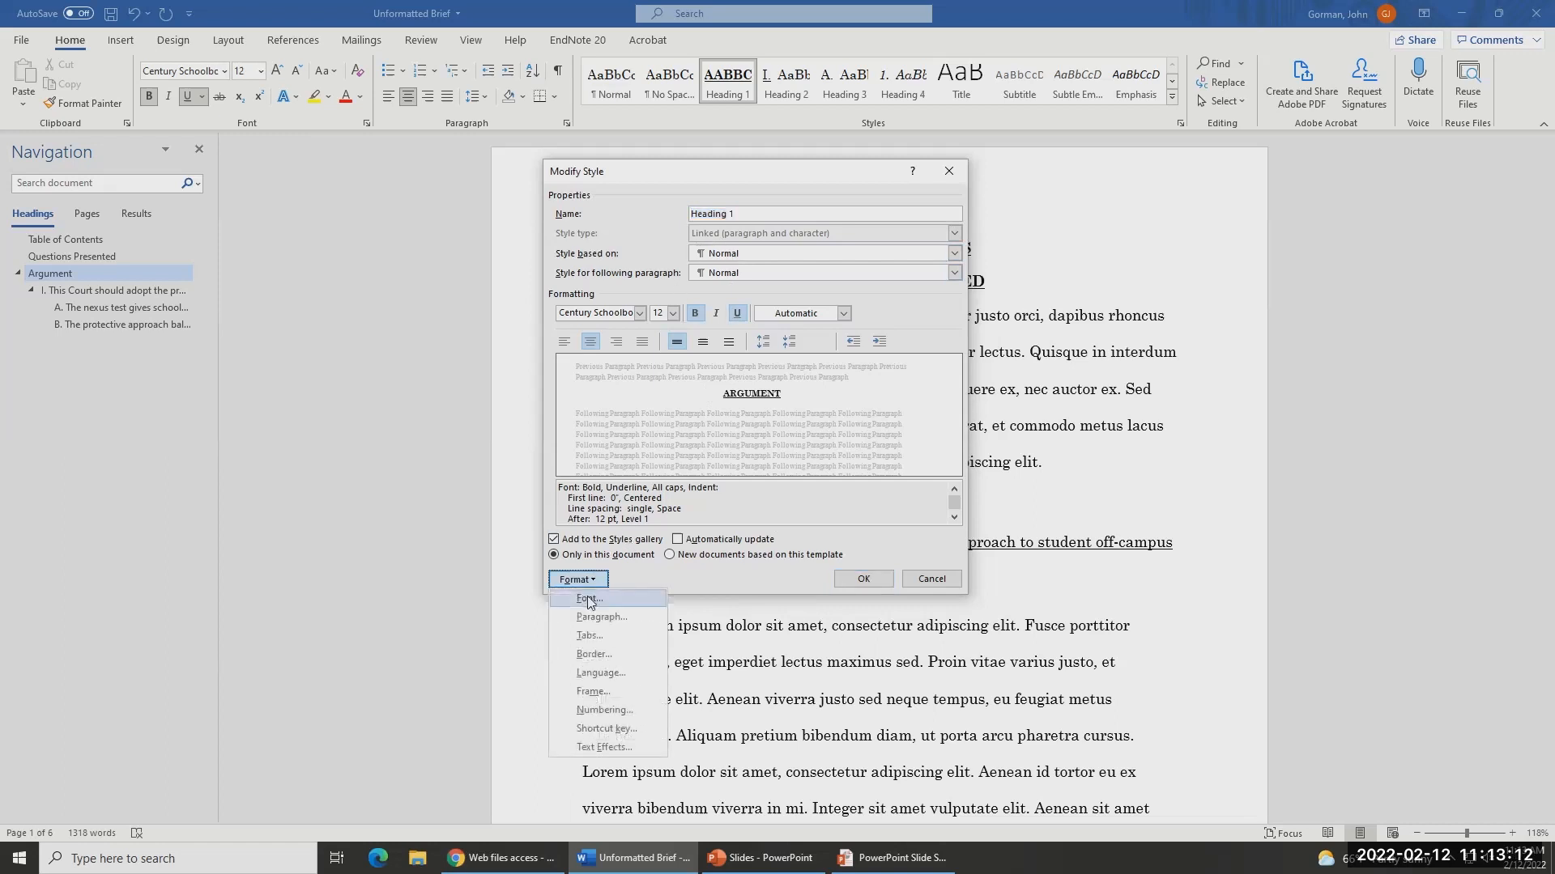
left_click(600, 618)
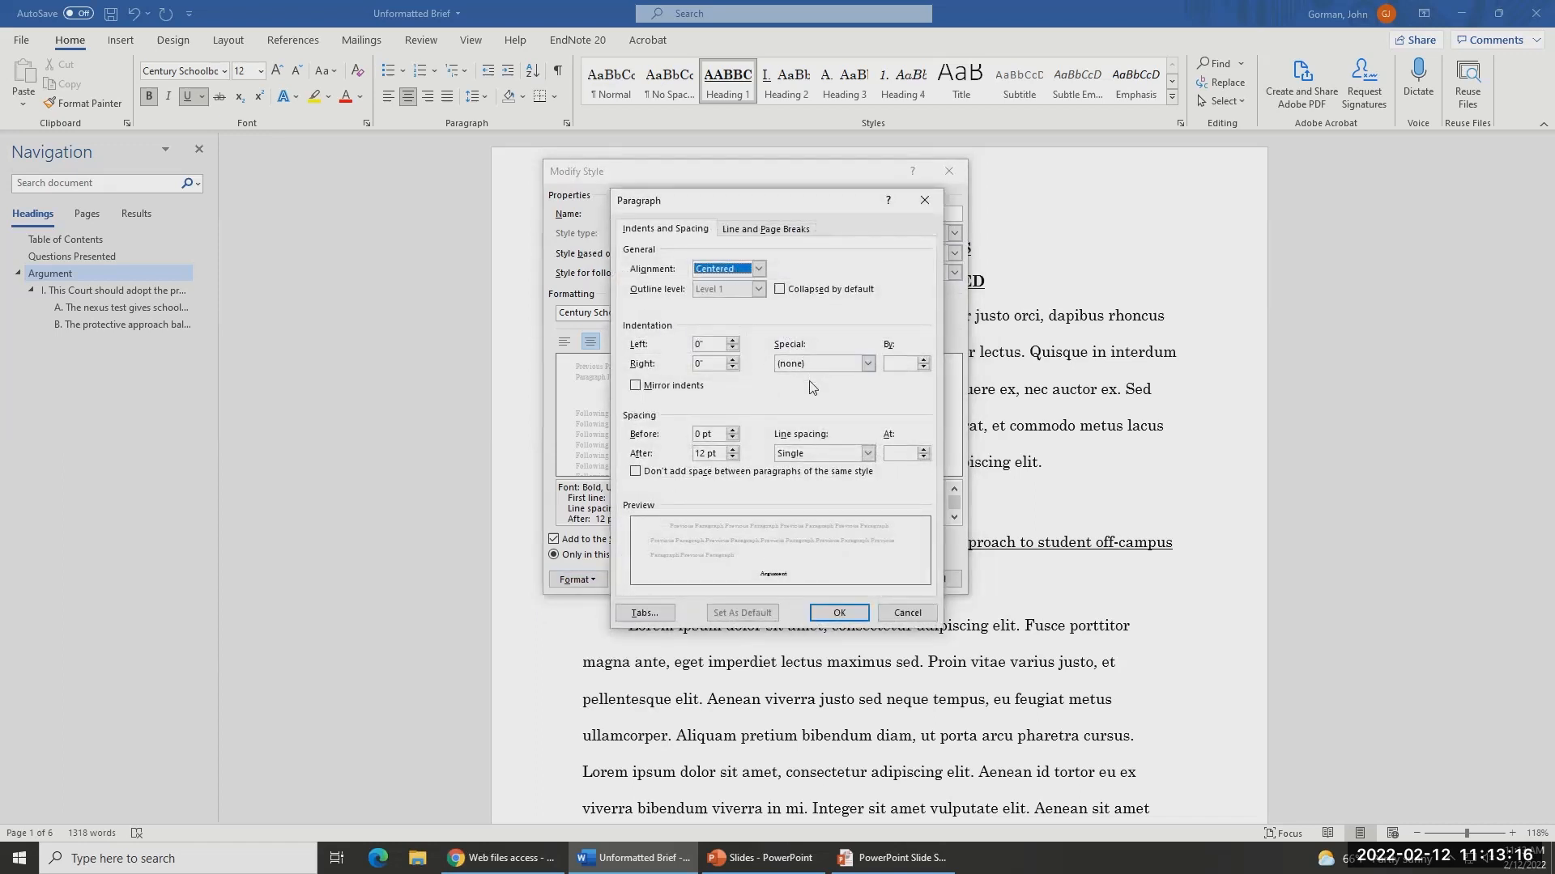
left_click(907, 612)
- Set the Heading 1 style's font effect to small caps and save the modified style
left_click(578, 580)
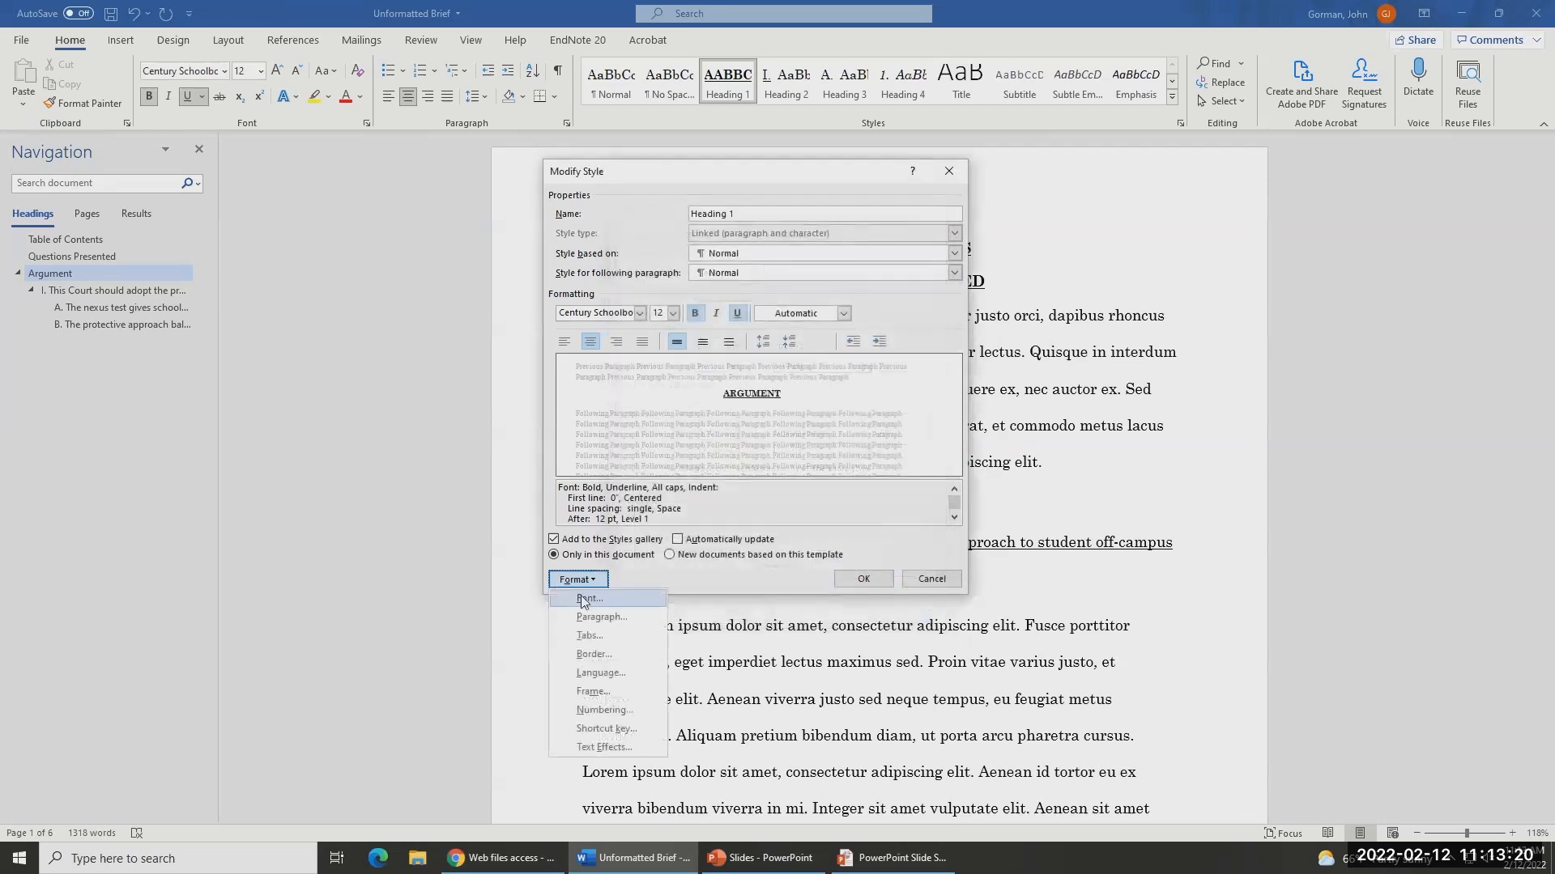
left_click(587, 599)
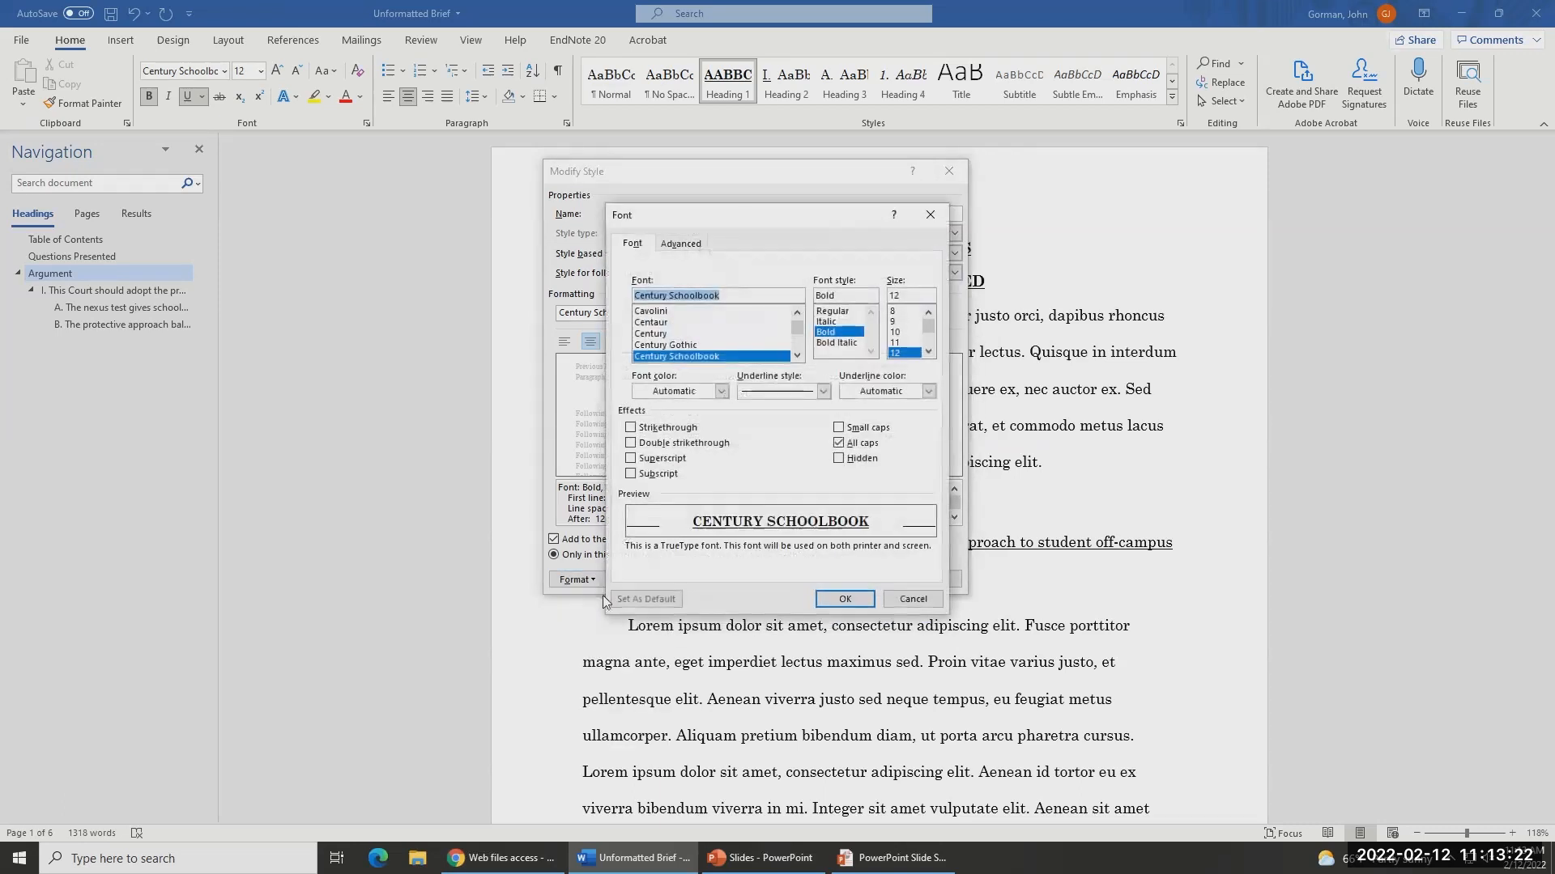
left_click(871, 430)
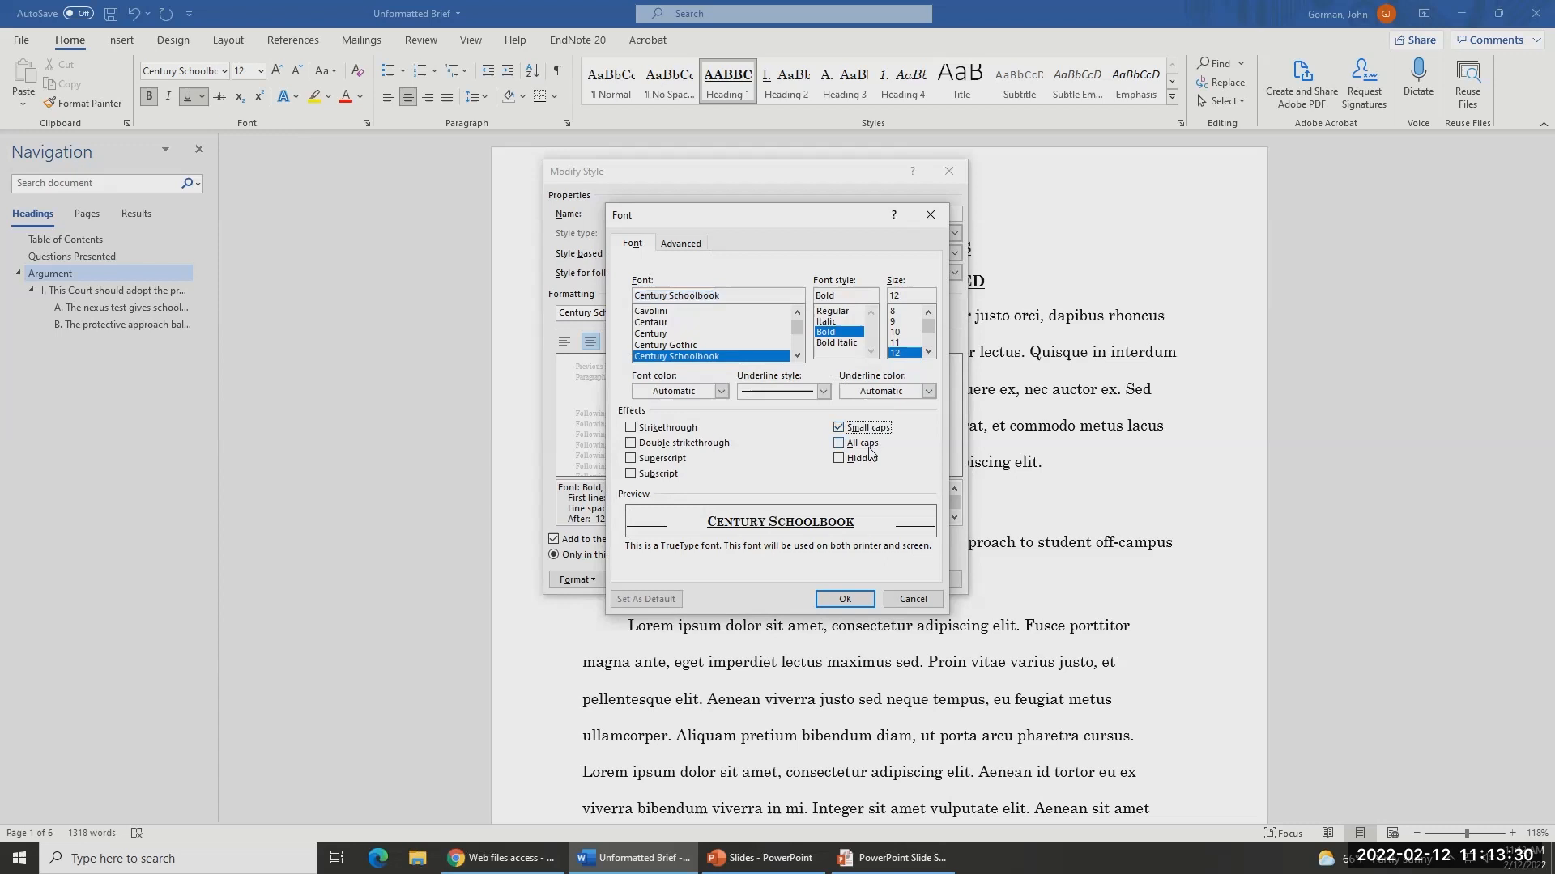
left_click(844, 599)
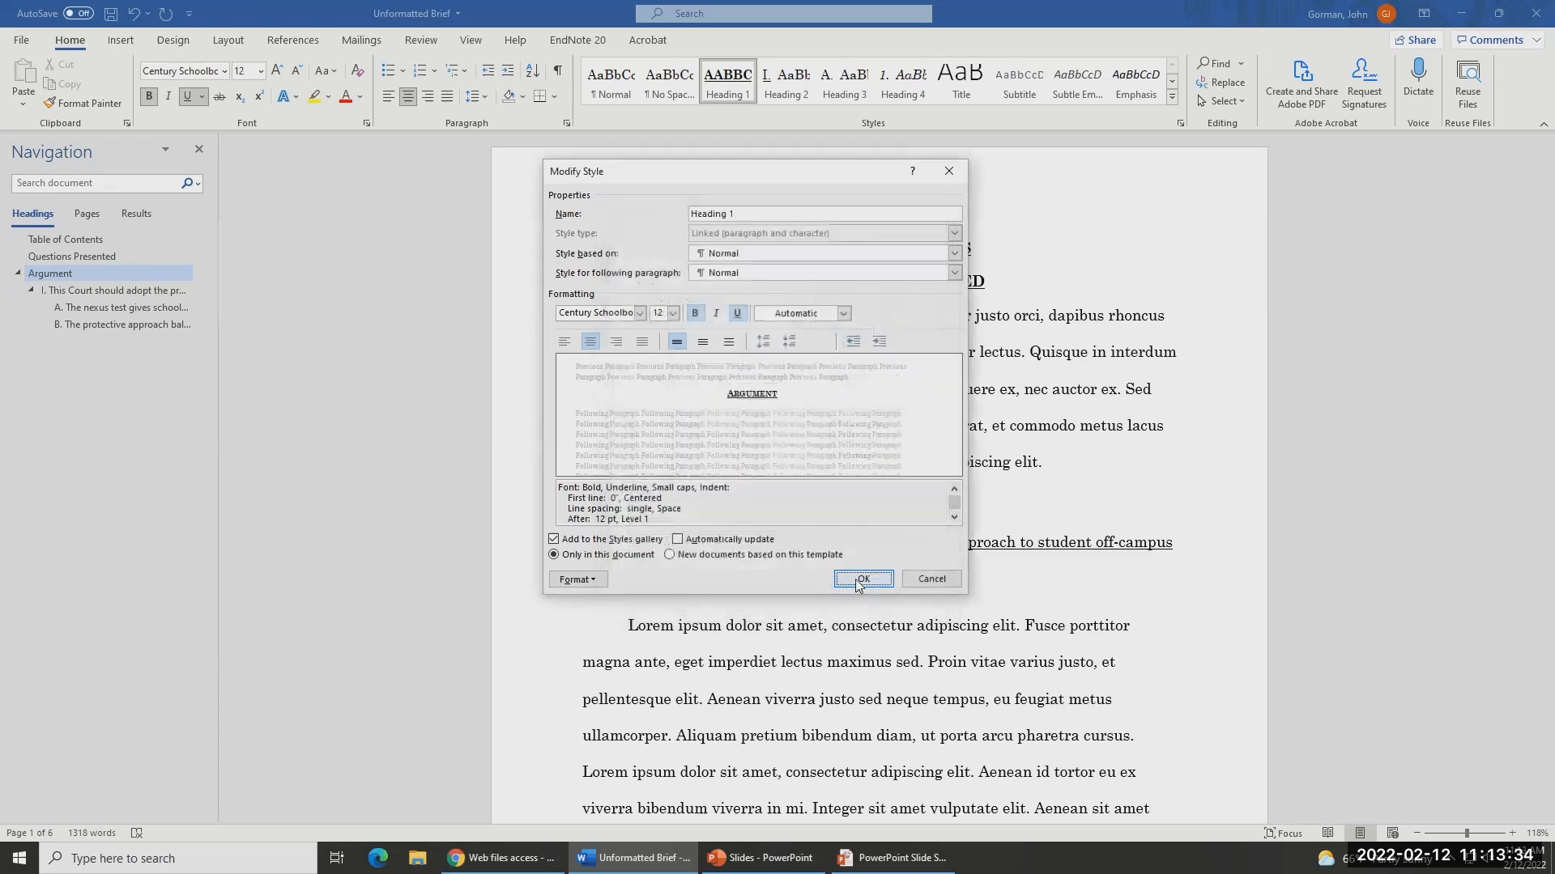
left_click(857, 580)
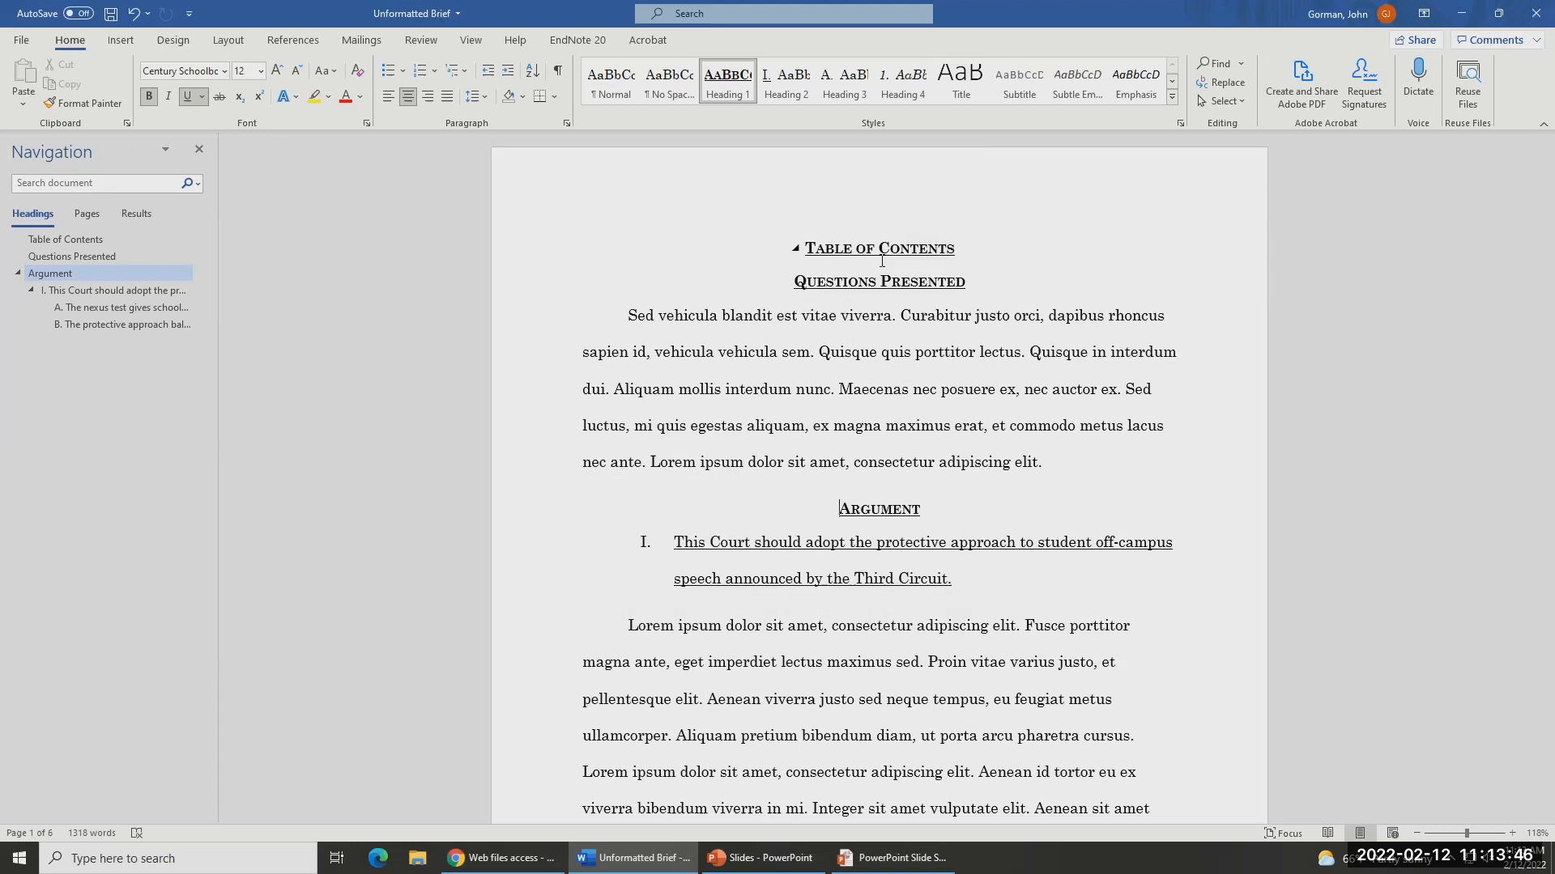
- Close the Navigation pane and change the words "vehicula vehicula sem" in the Questions Presented paragraph to Times New Roman
left_click(199, 149)
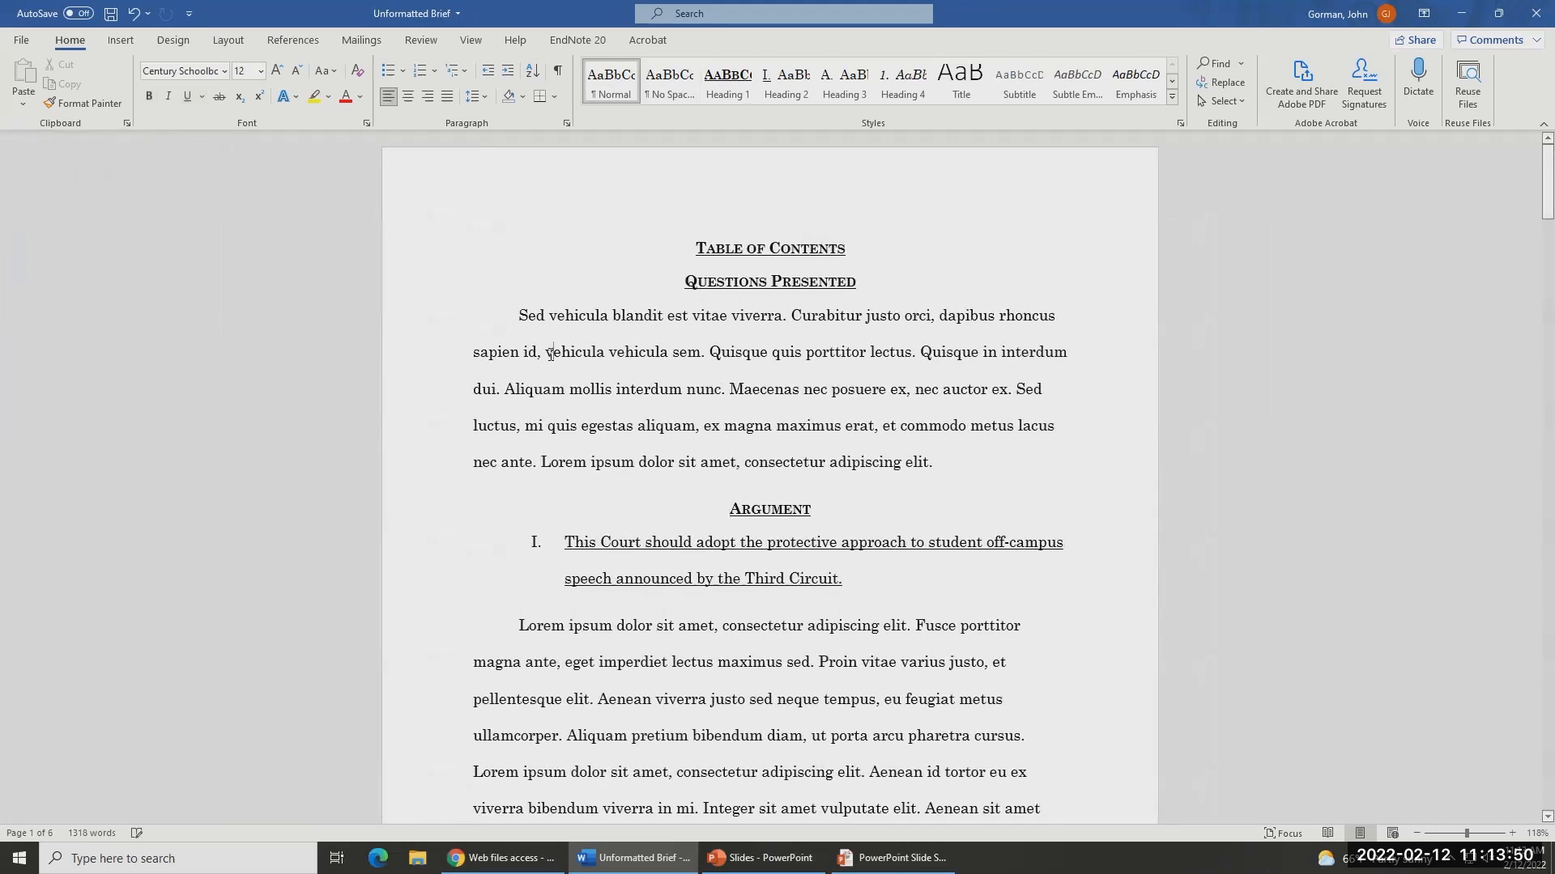
double_click(550, 355)
left_click(551, 362)
left_click_drag(540, 353, 684, 360)
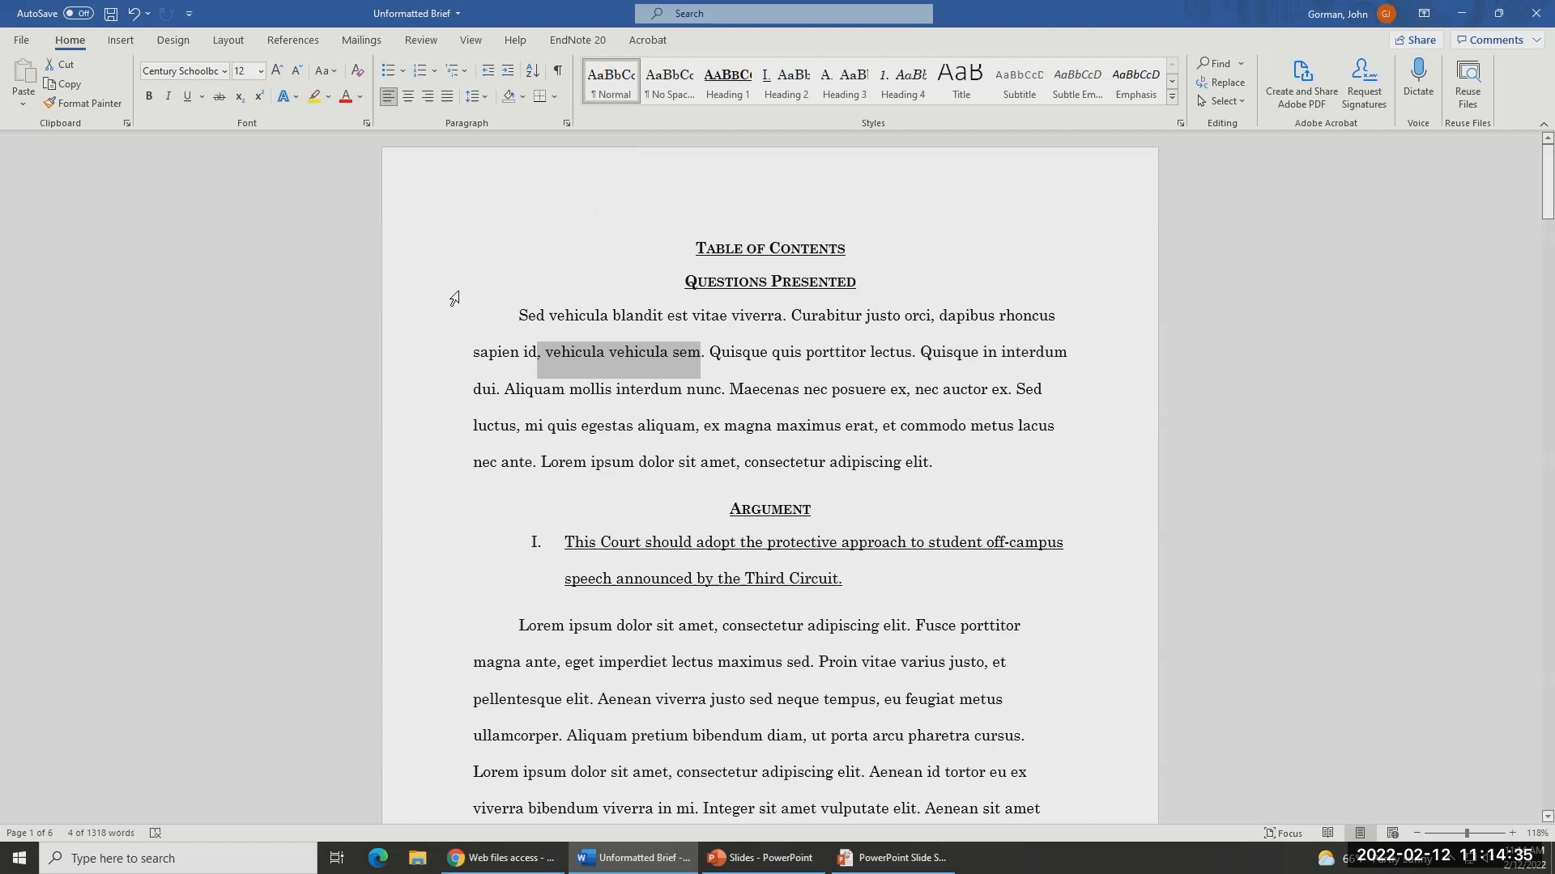
left_click(225, 72)
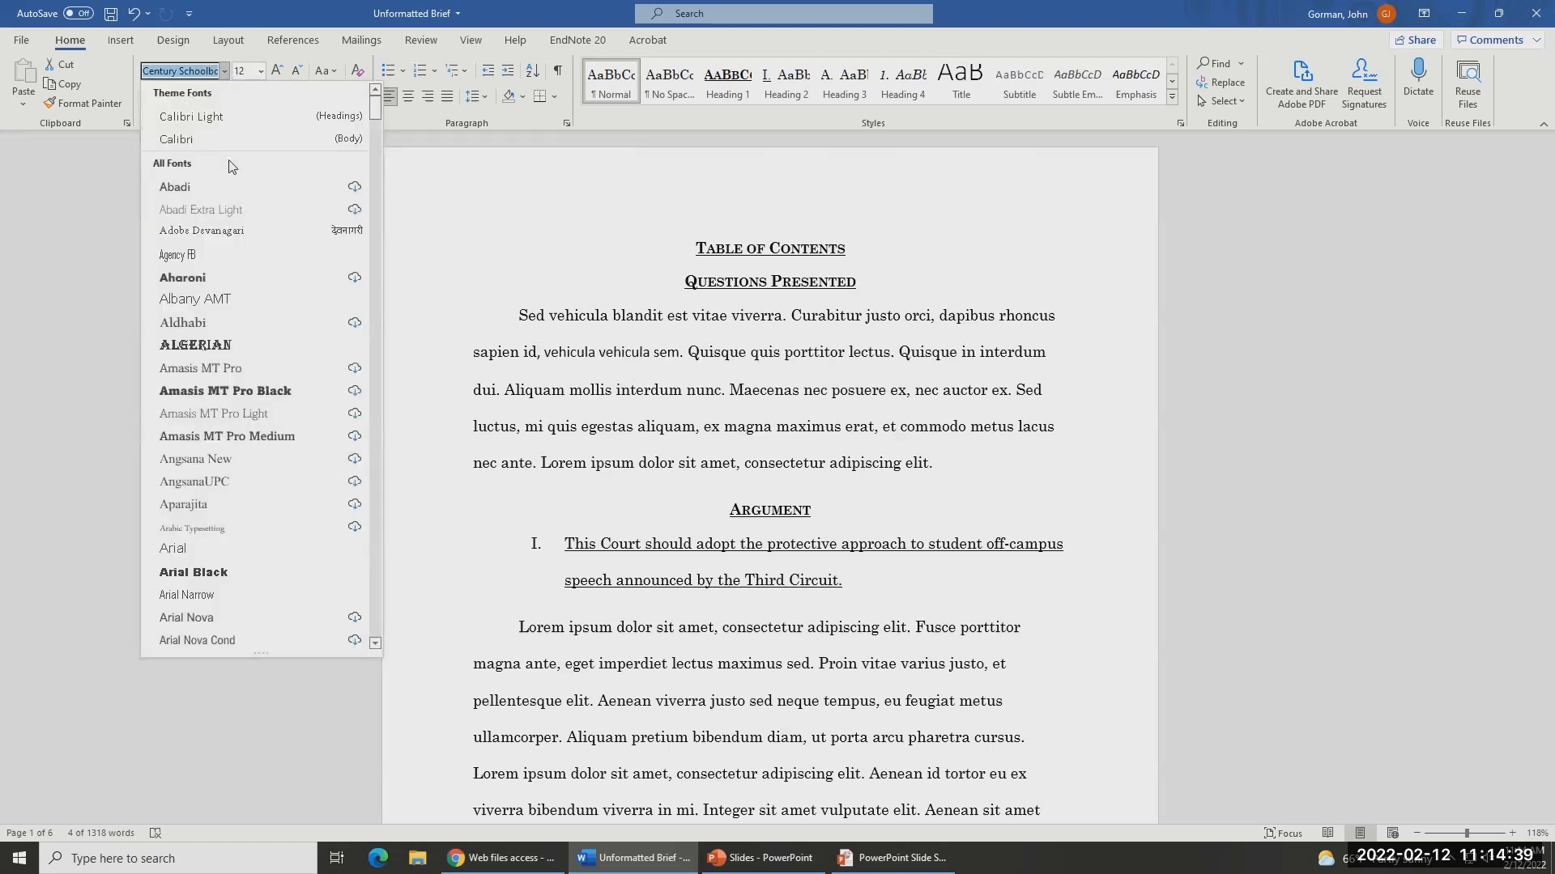
type("tim")
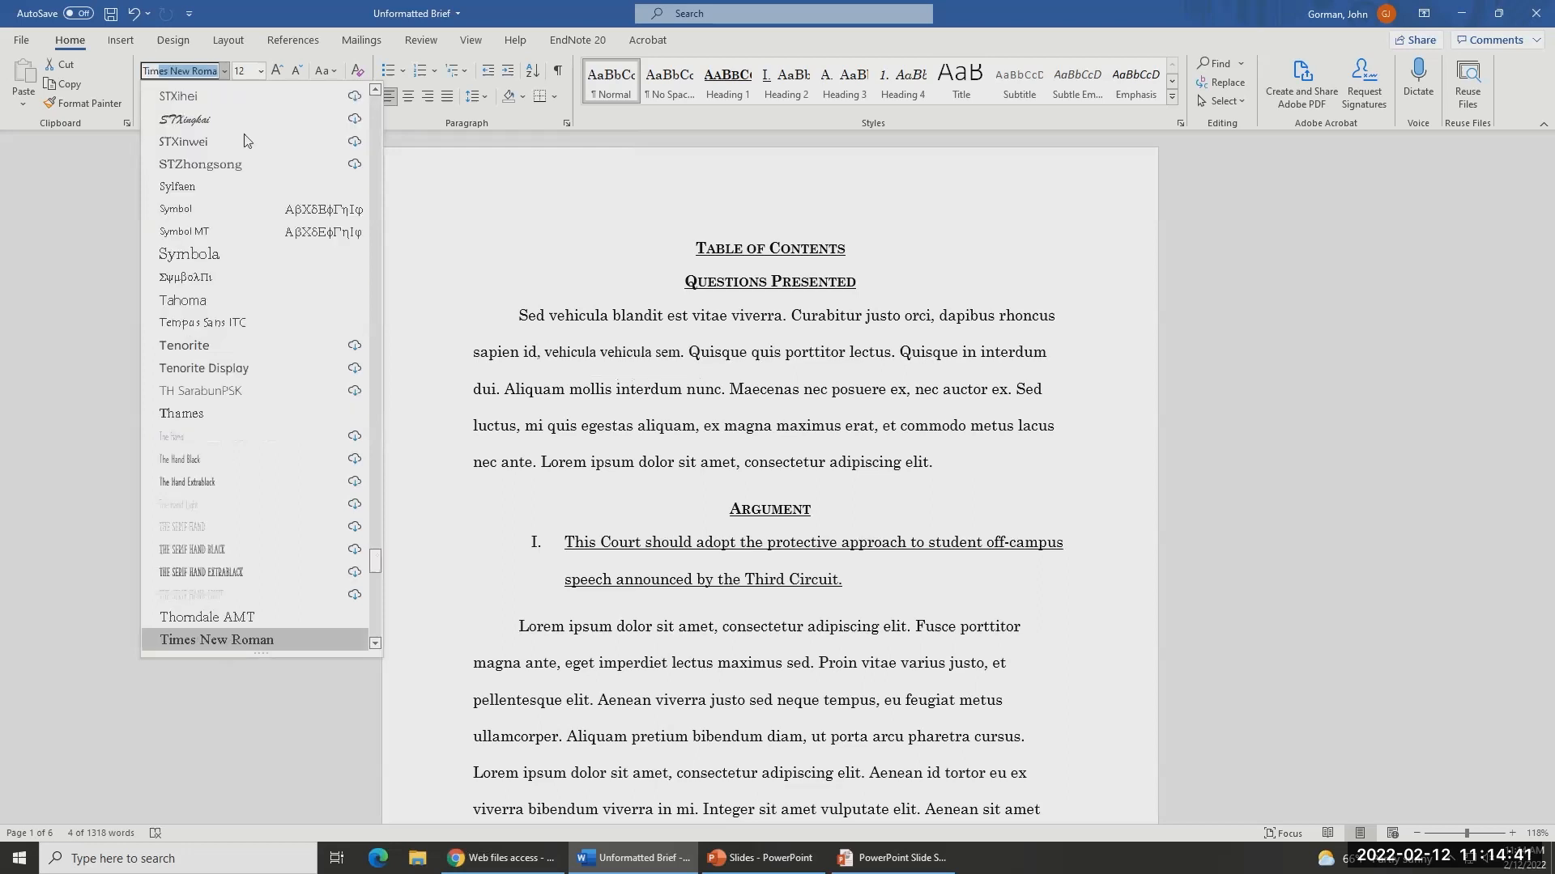
key("Return")
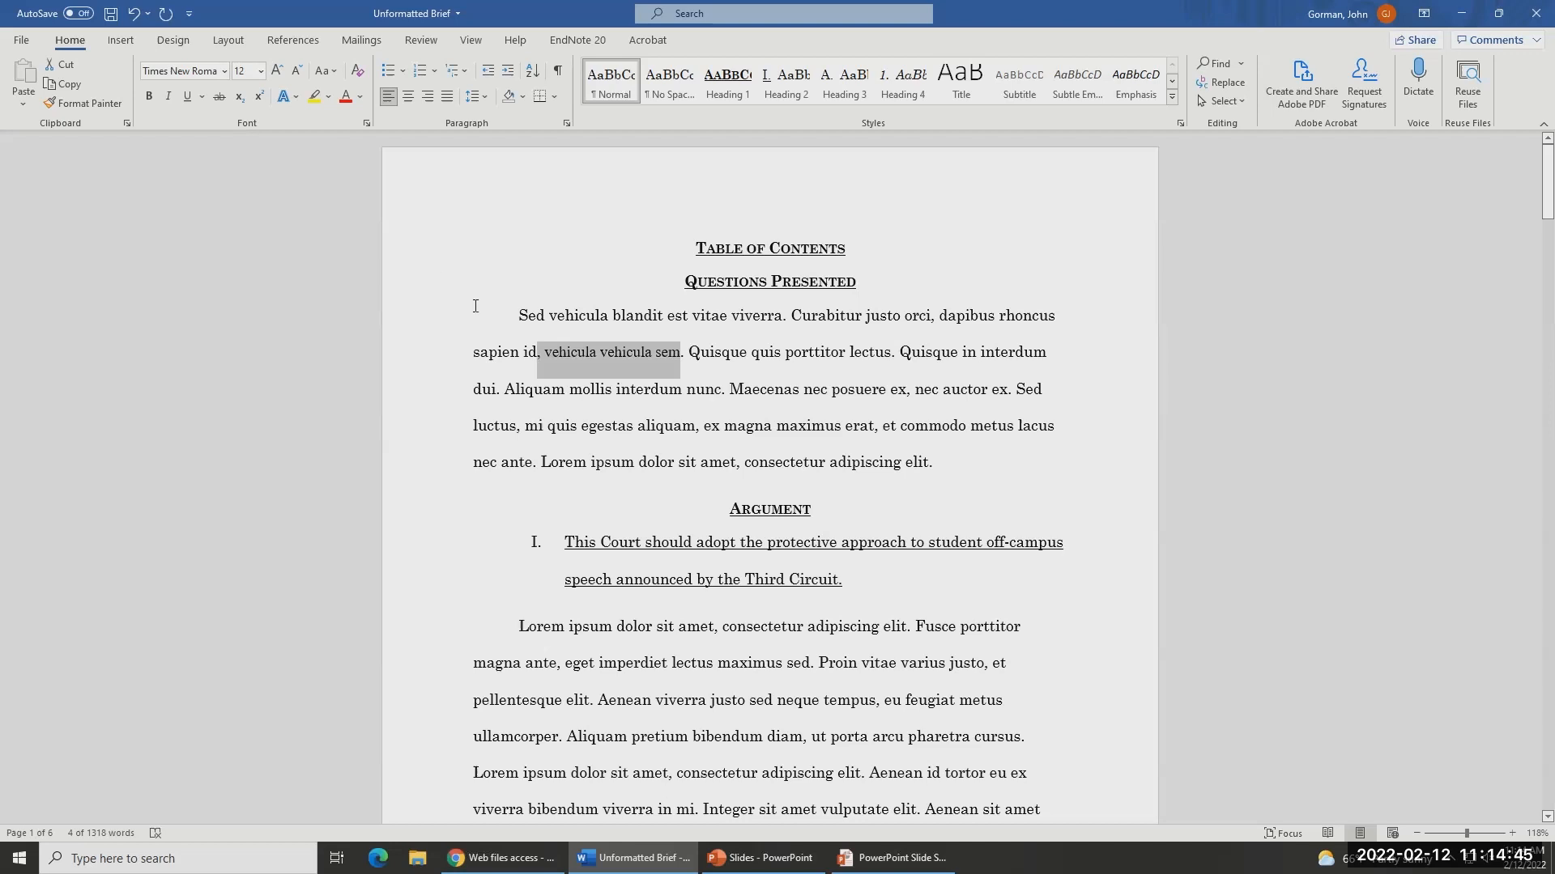
- Update the Normal style to match the selected text's formatting, and place the cursor in the Table of Contents heading
right_click(601, 99)
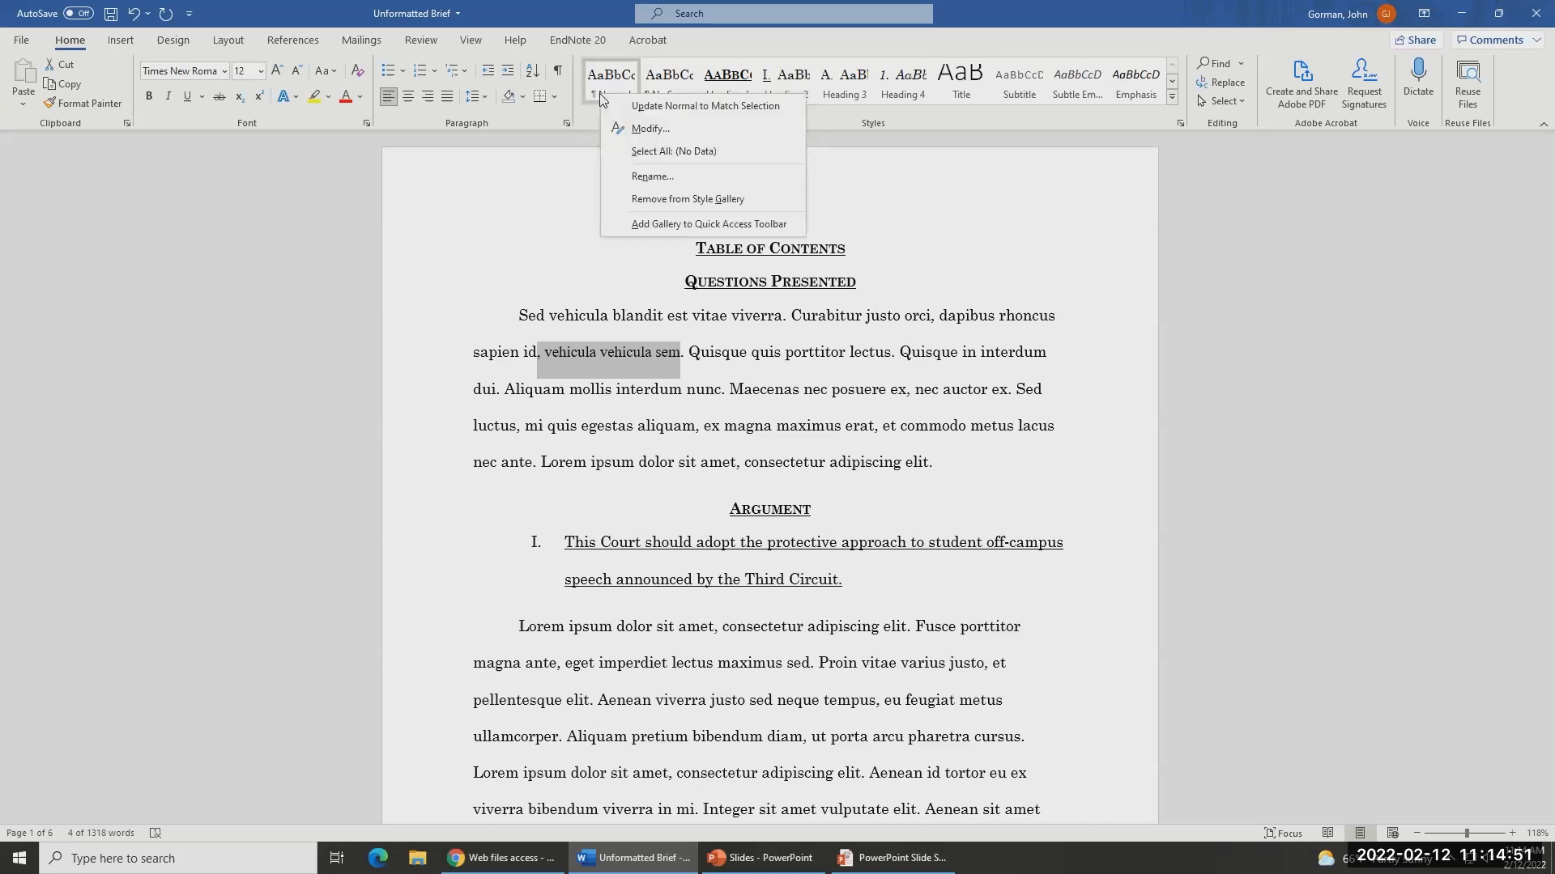
left_click(688, 111)
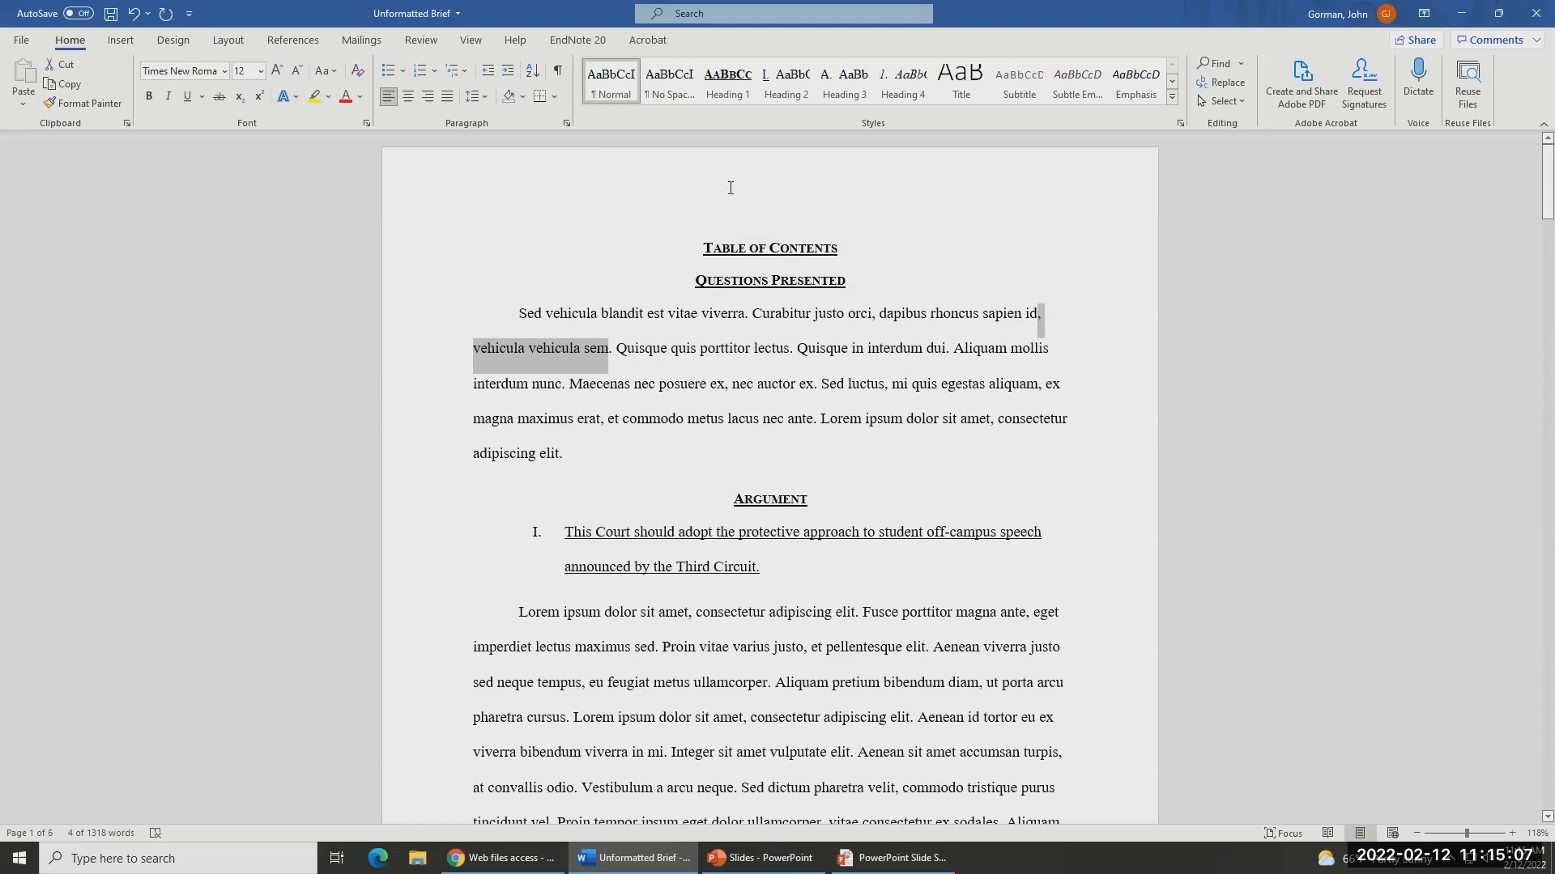
left_click(747, 249)
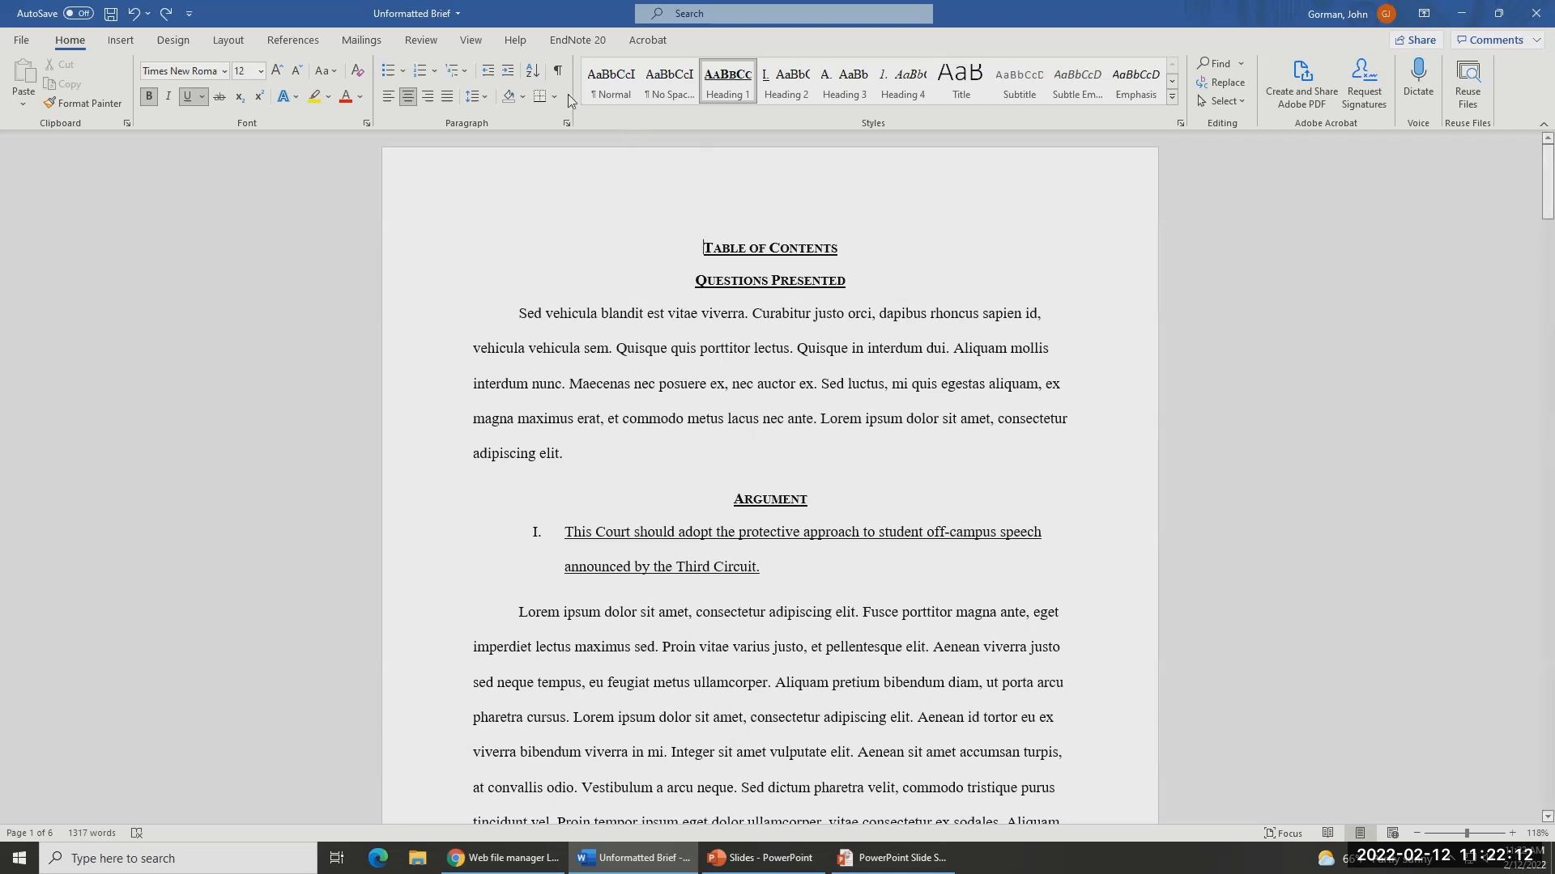
- Show the Navigation pane, use it to jump to heading B and to the Argument heading, and return to the Questions Presented paragraph
left_click(485, 44)
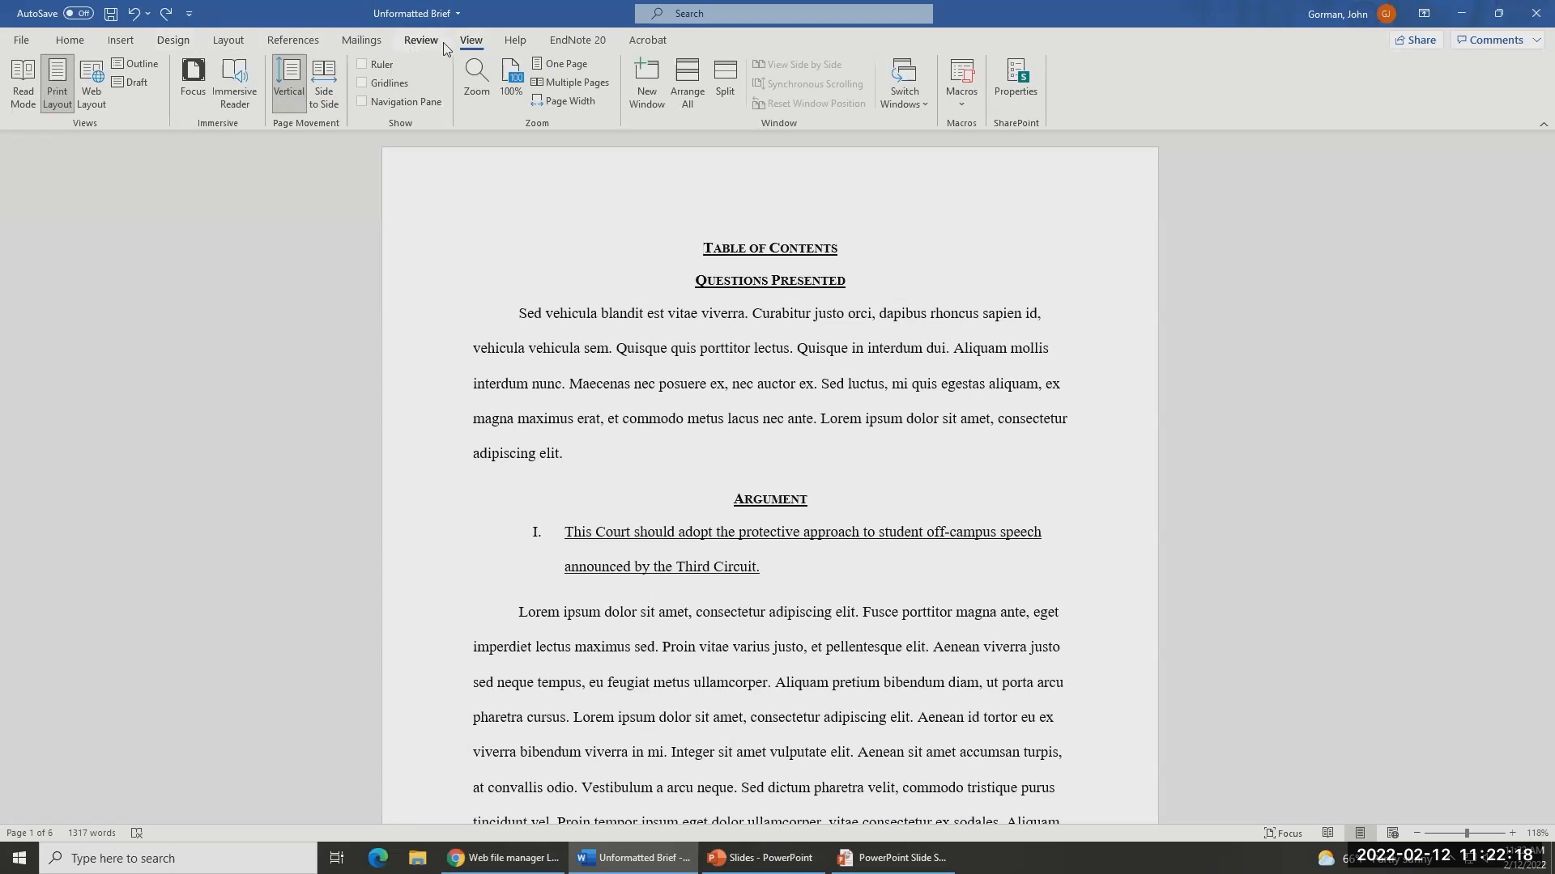
left_click(362, 102)
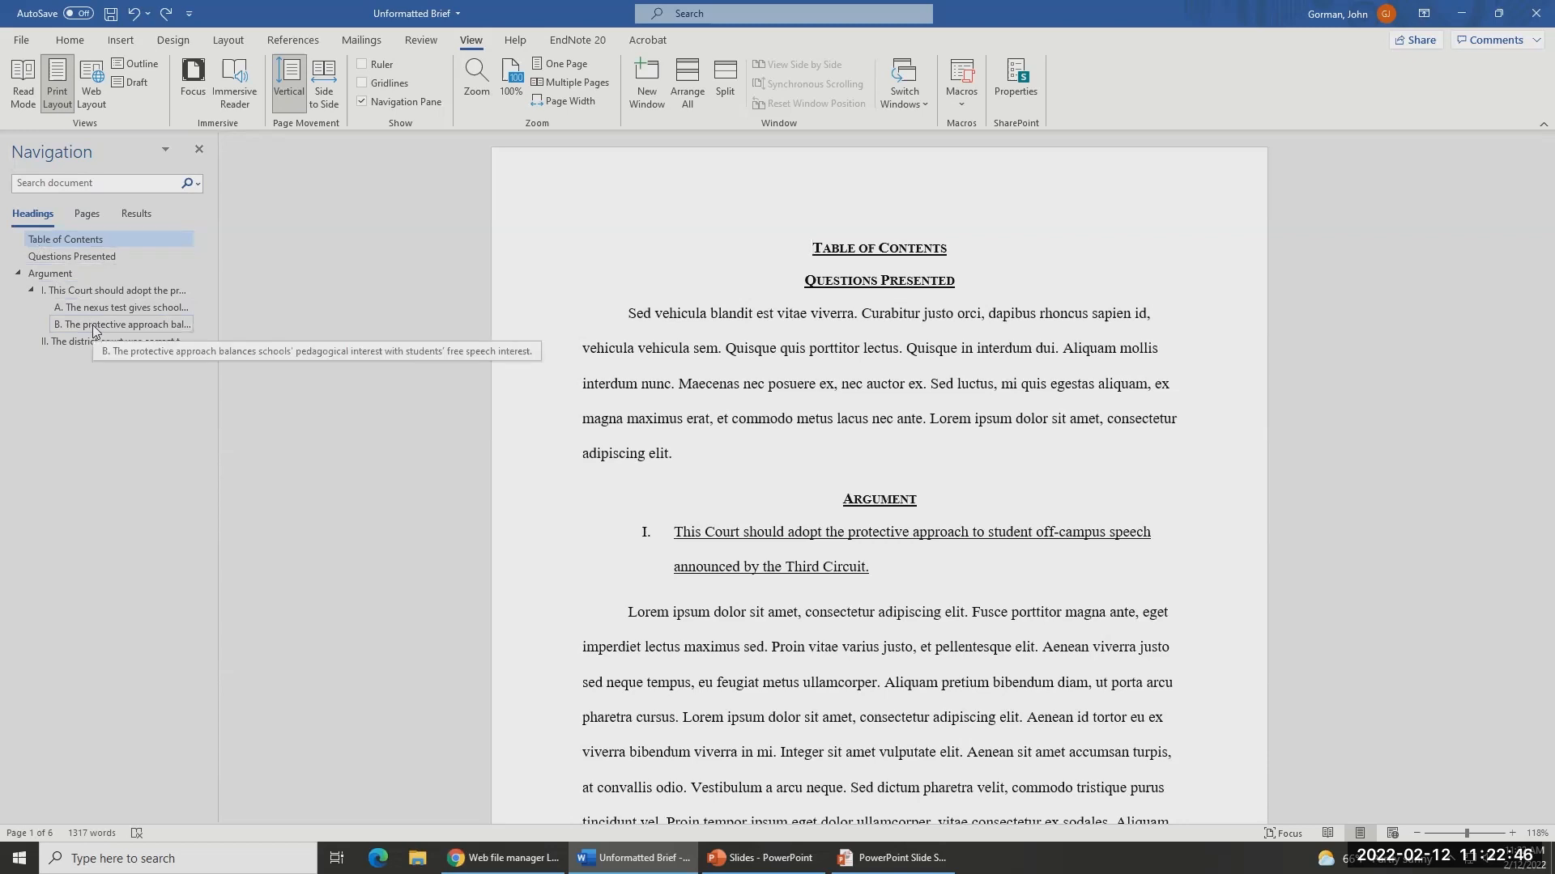
left_click(94, 331)
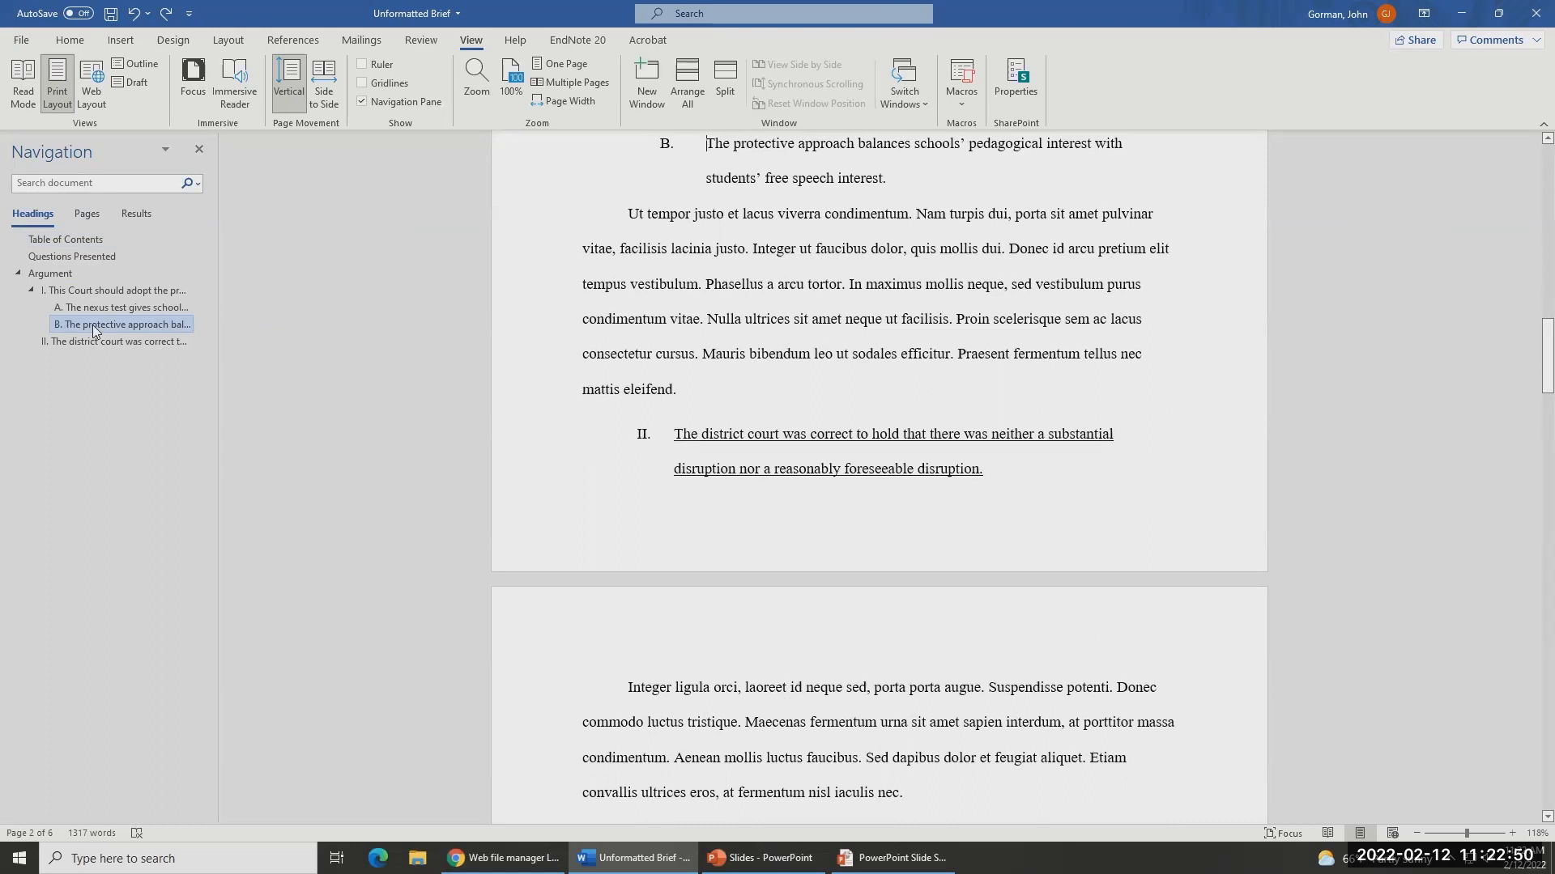
left_click(89, 276)
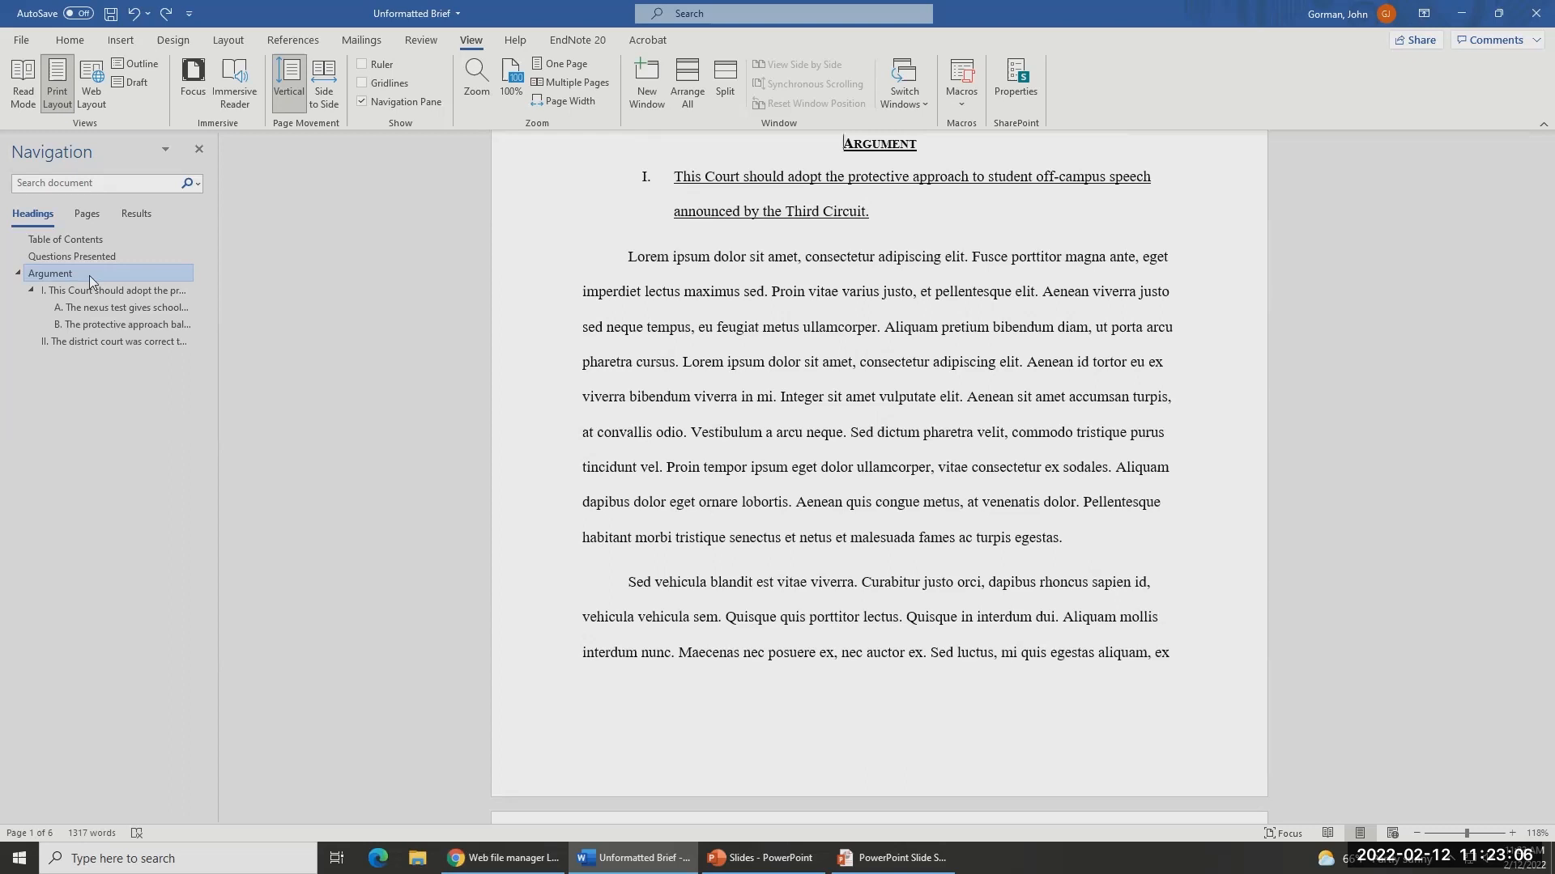
scroll(996, 235, "up", 3)
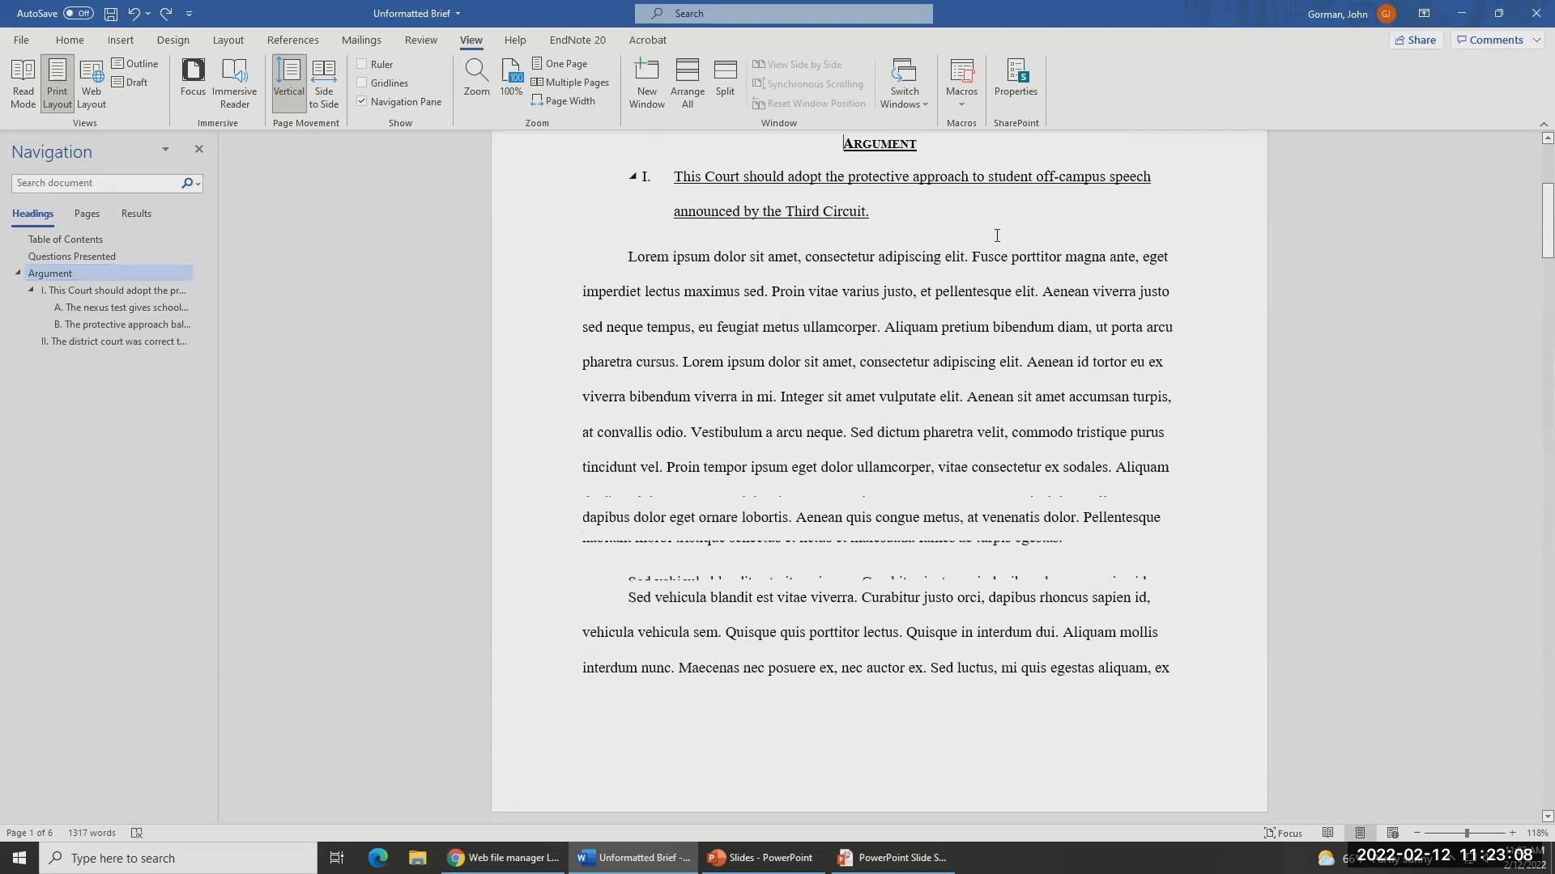
scroll(995, 234, "up", 3)
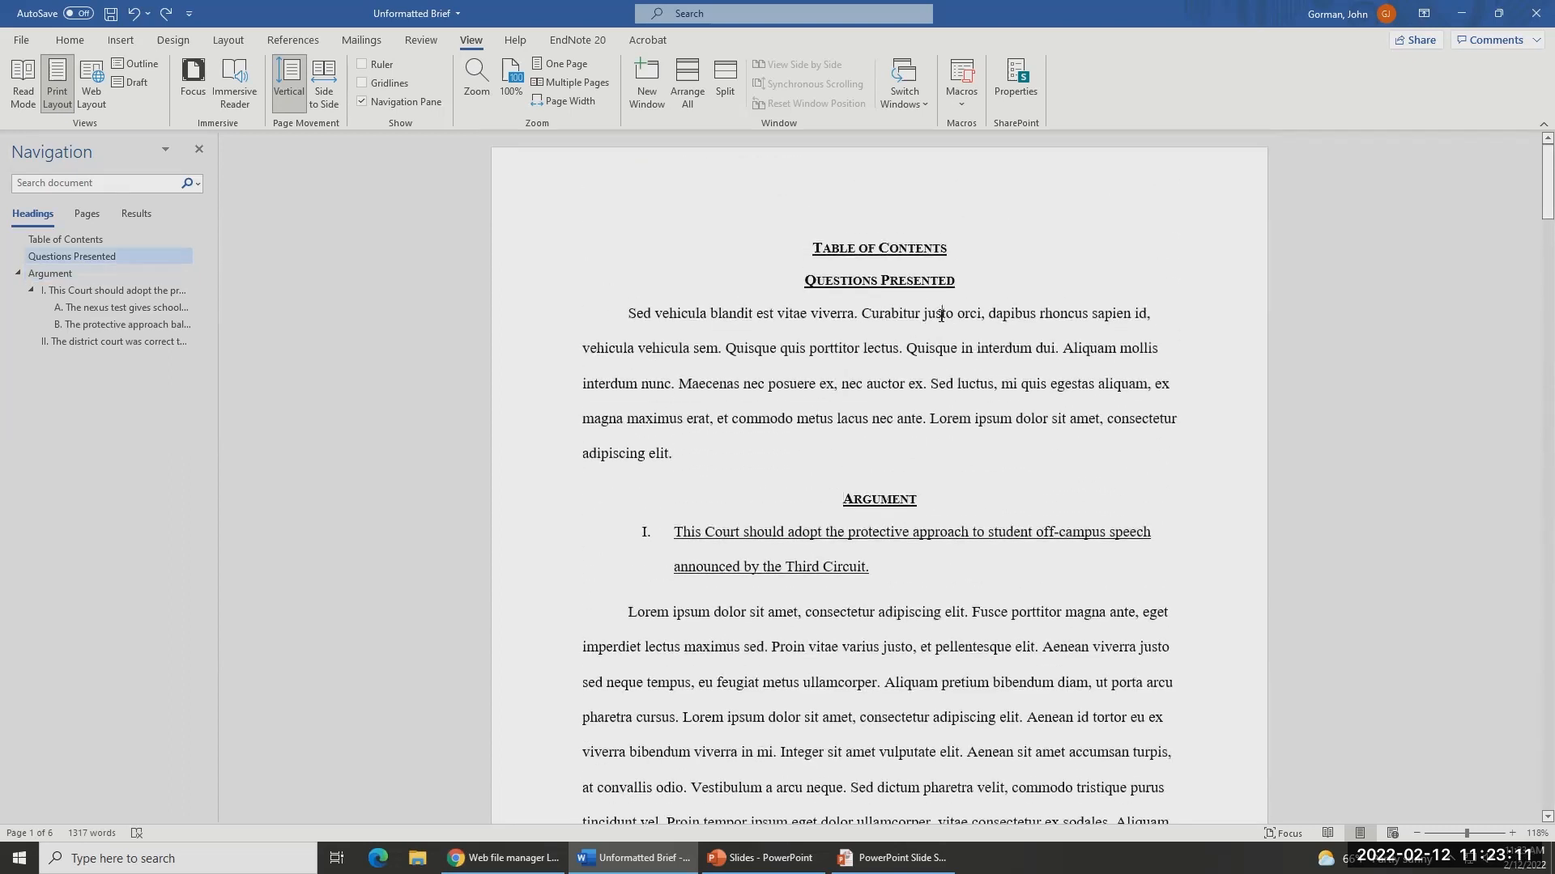
left_click(941, 315)
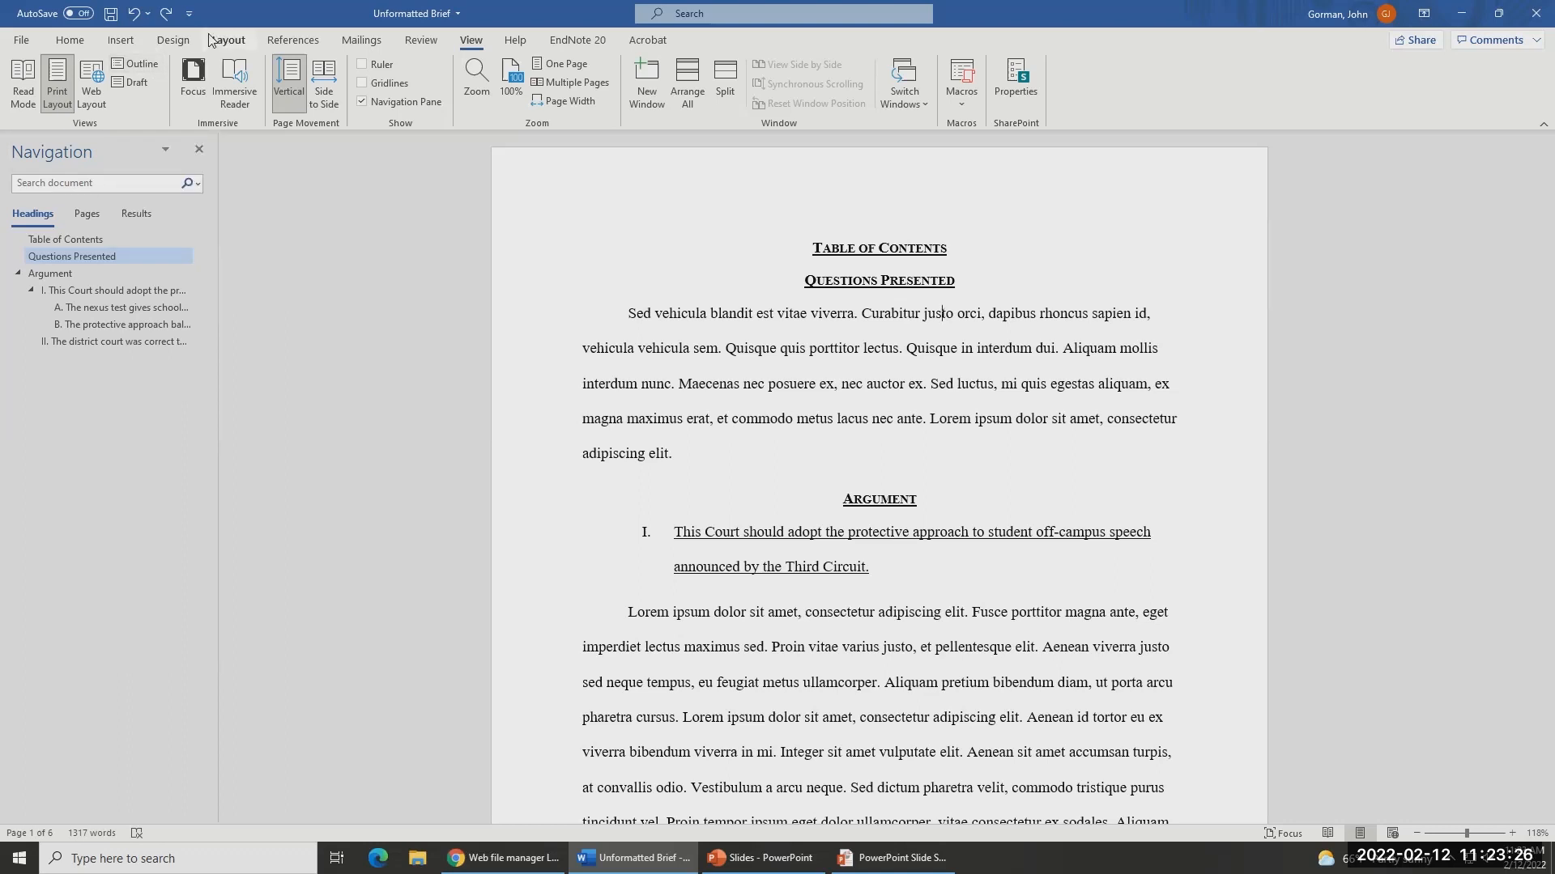
- Create a new blank document and switch it to Outline view
key("ctrl+n")
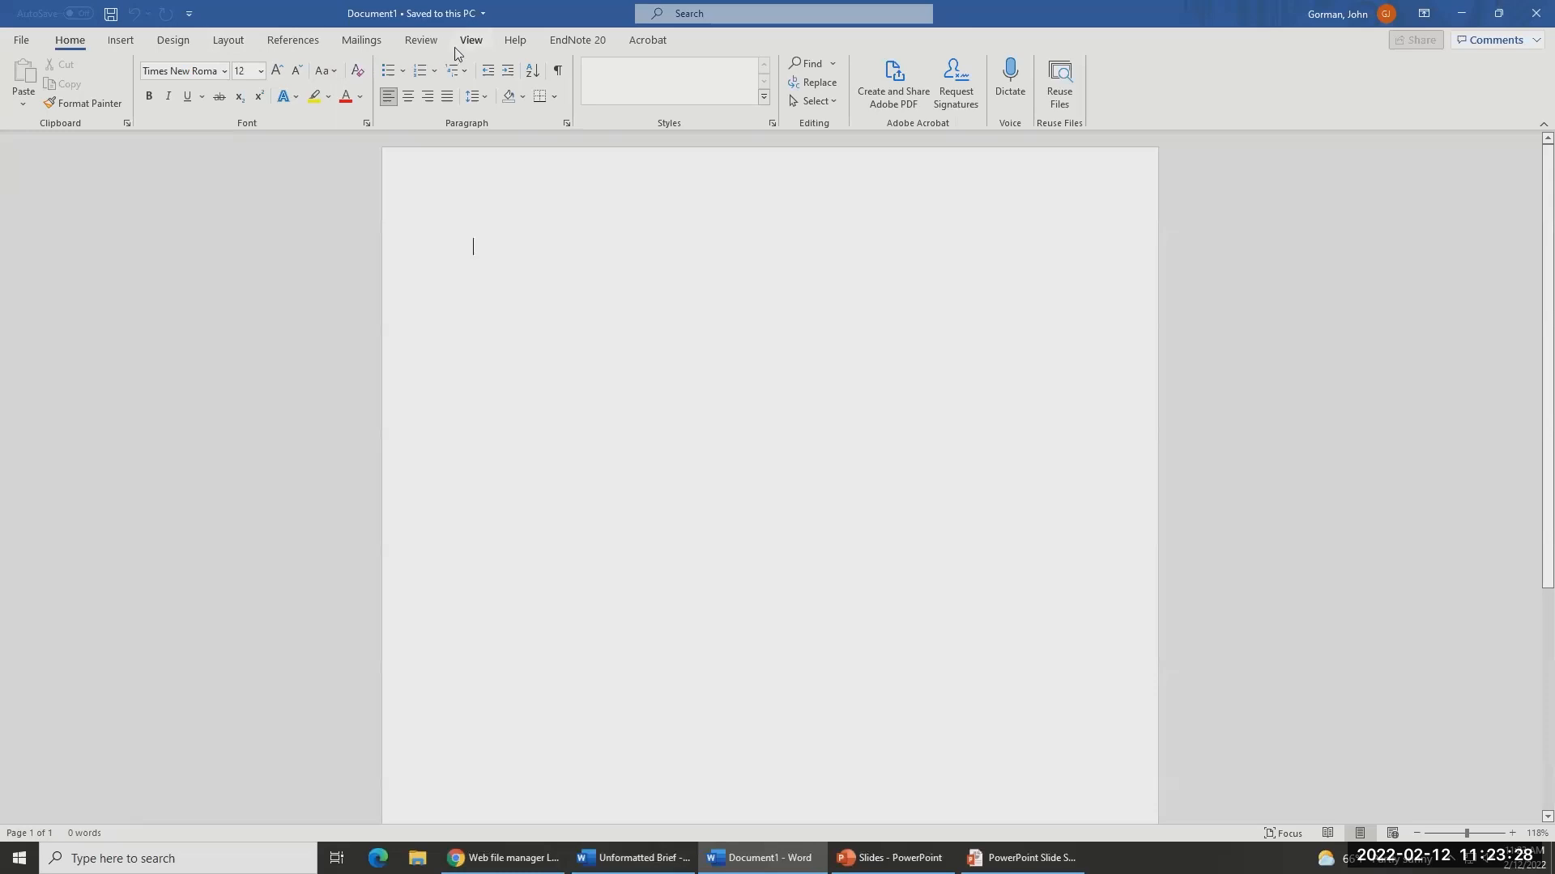
left_click(471, 42)
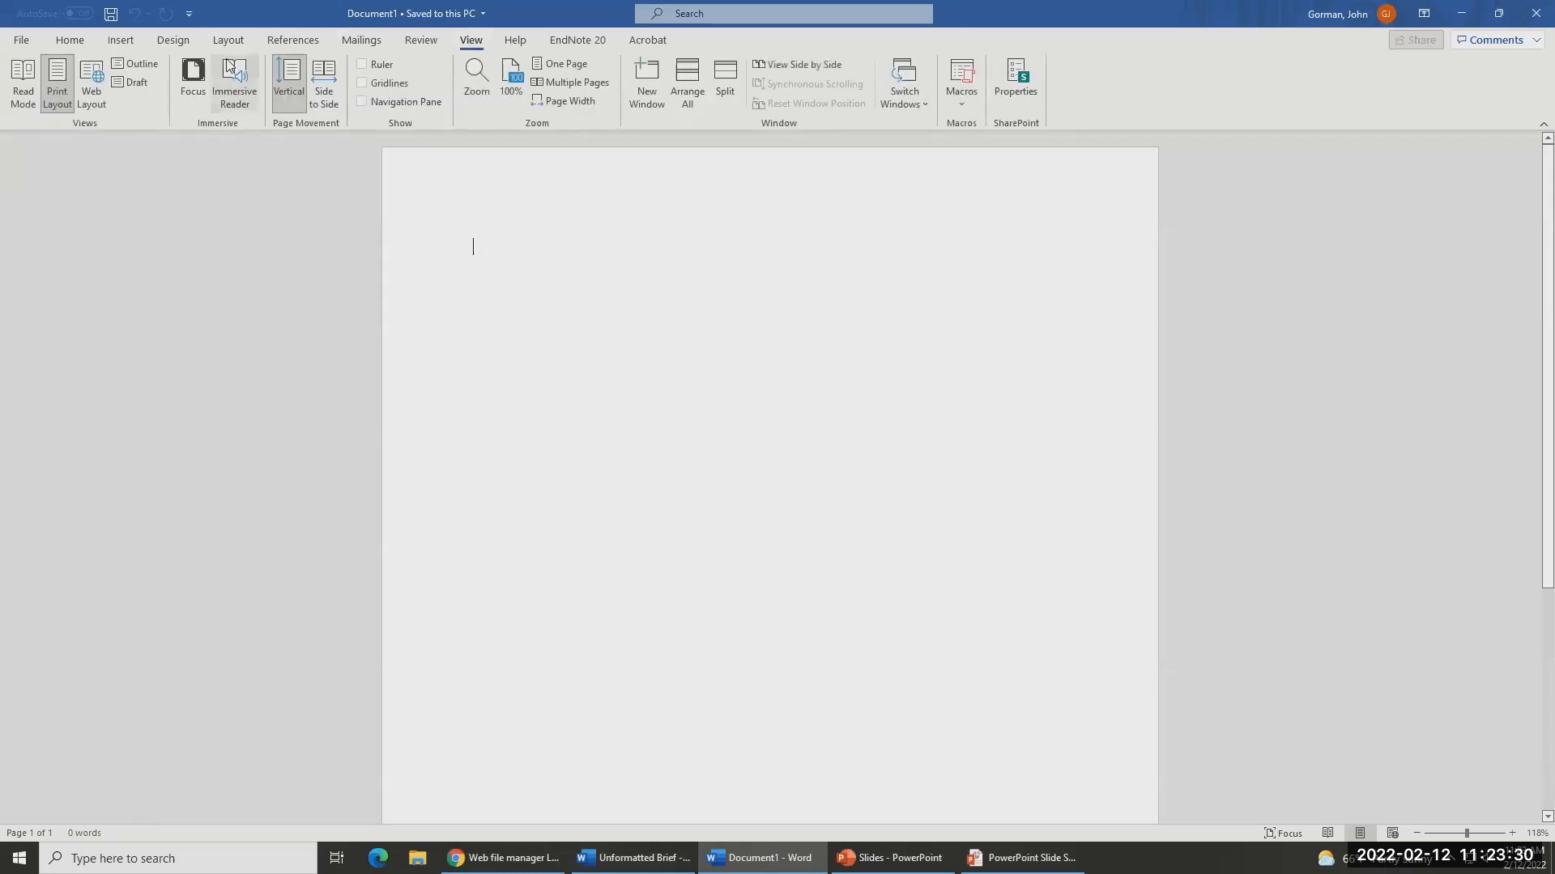
left_click(152, 62)
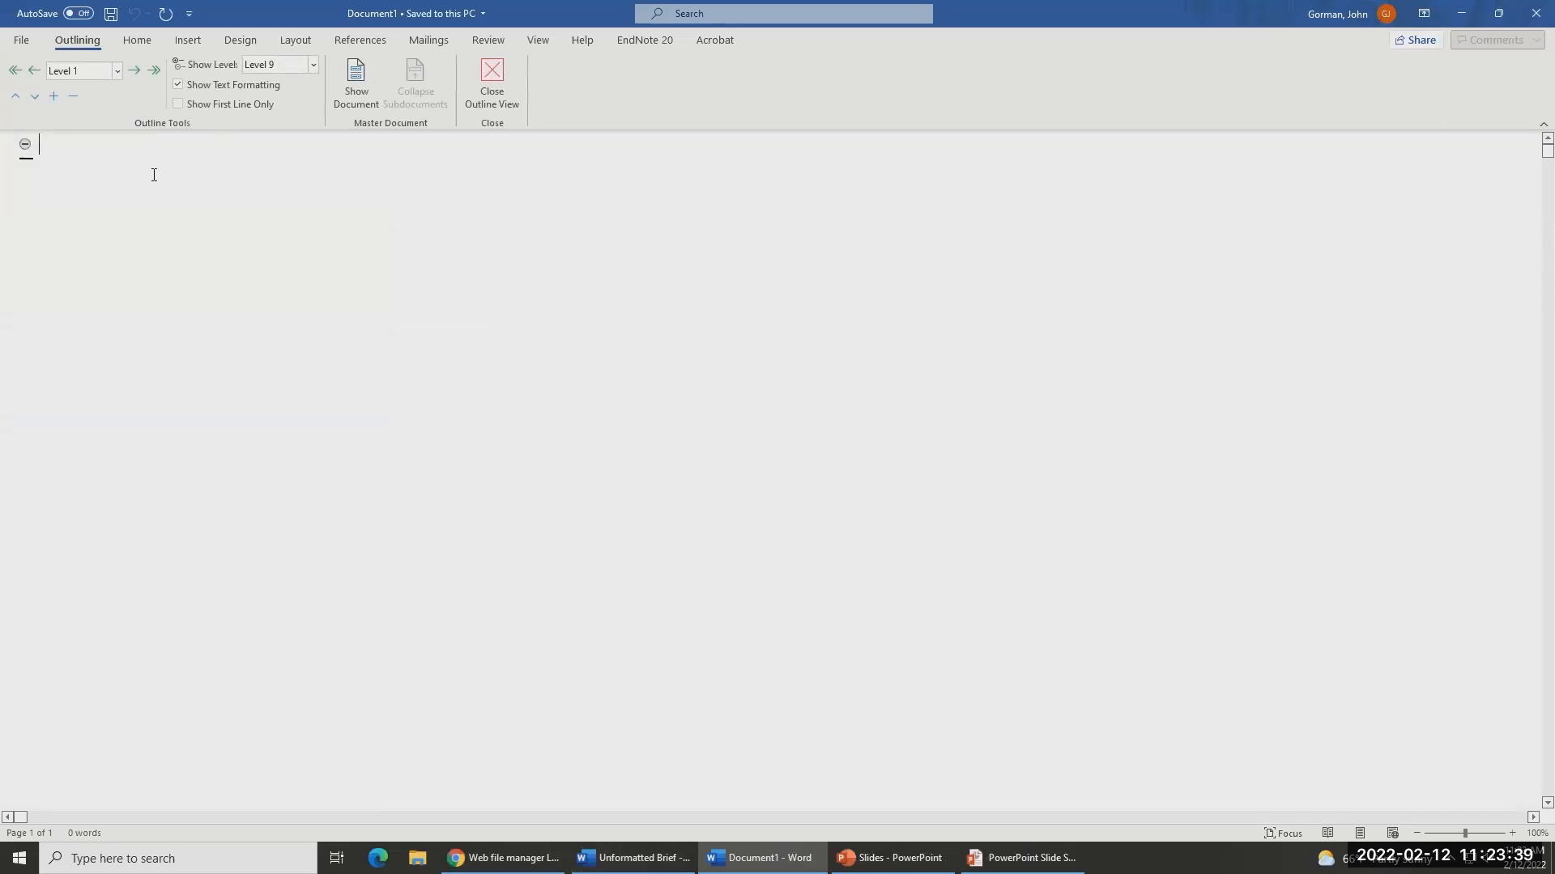
- Enter "Introduction" and "Argument" as Level 1 outline headings, with "Element 1" as a Level 2 heading under Argument
type("Introduction")
key("Return")
type("Argument")
key("Return")
key("Tab")
type("Element 1")
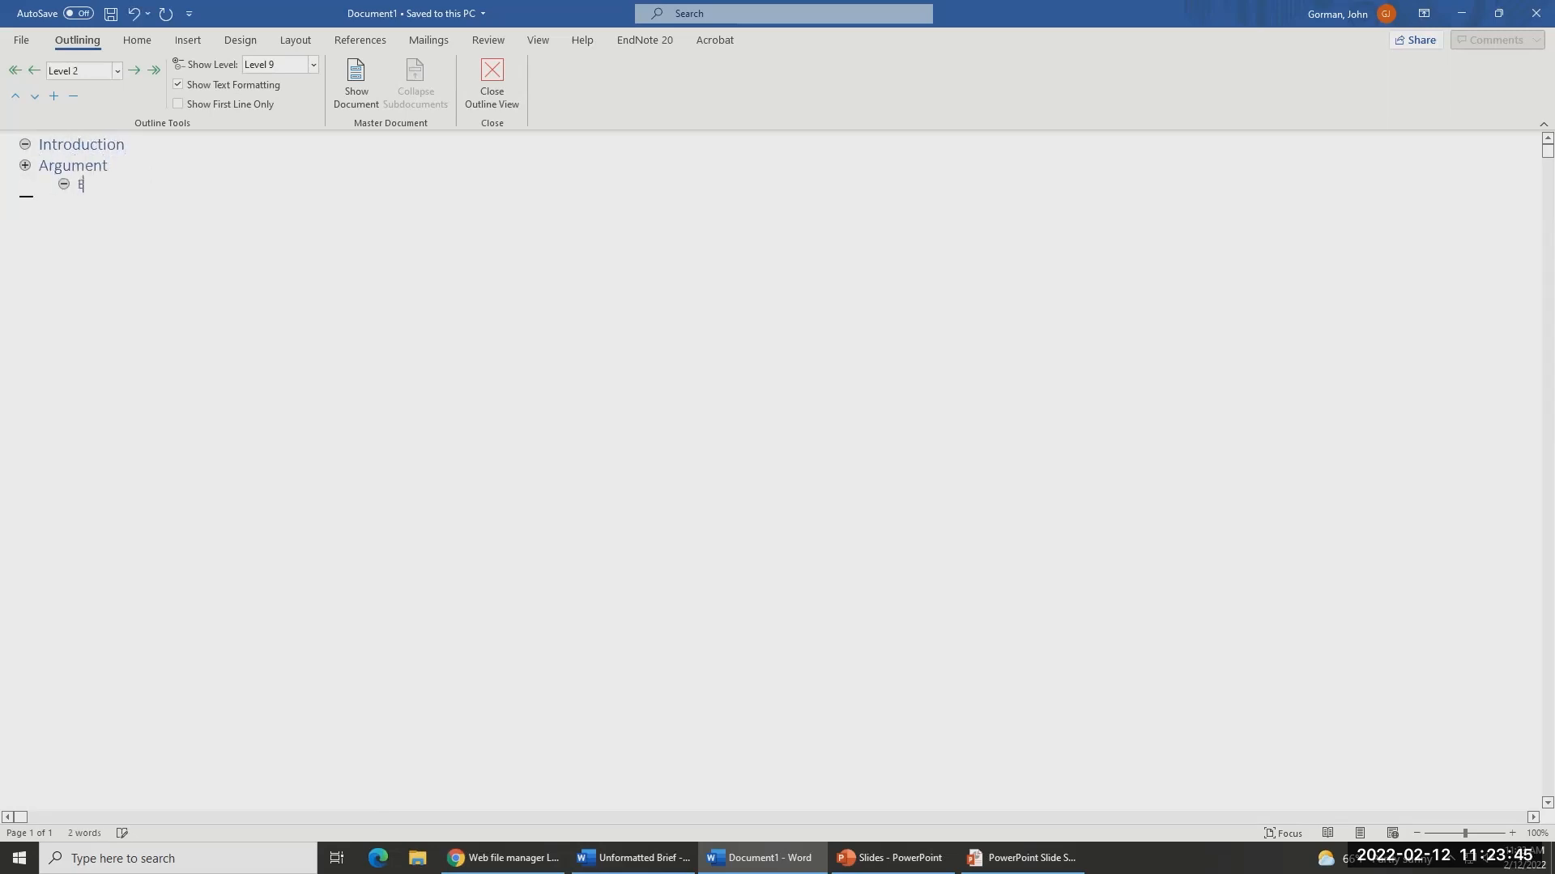
- Add "Pro" and "Con" as Level 3 headings under Element 1, followed by "Element 2" as a Level 2 heading
key("Return")
key("Tab")
type("Pro Con")
key("Return")
key("ctrl+Right")
key("Return")
key("Down")
key("shift+Tab")
type("Element 2")
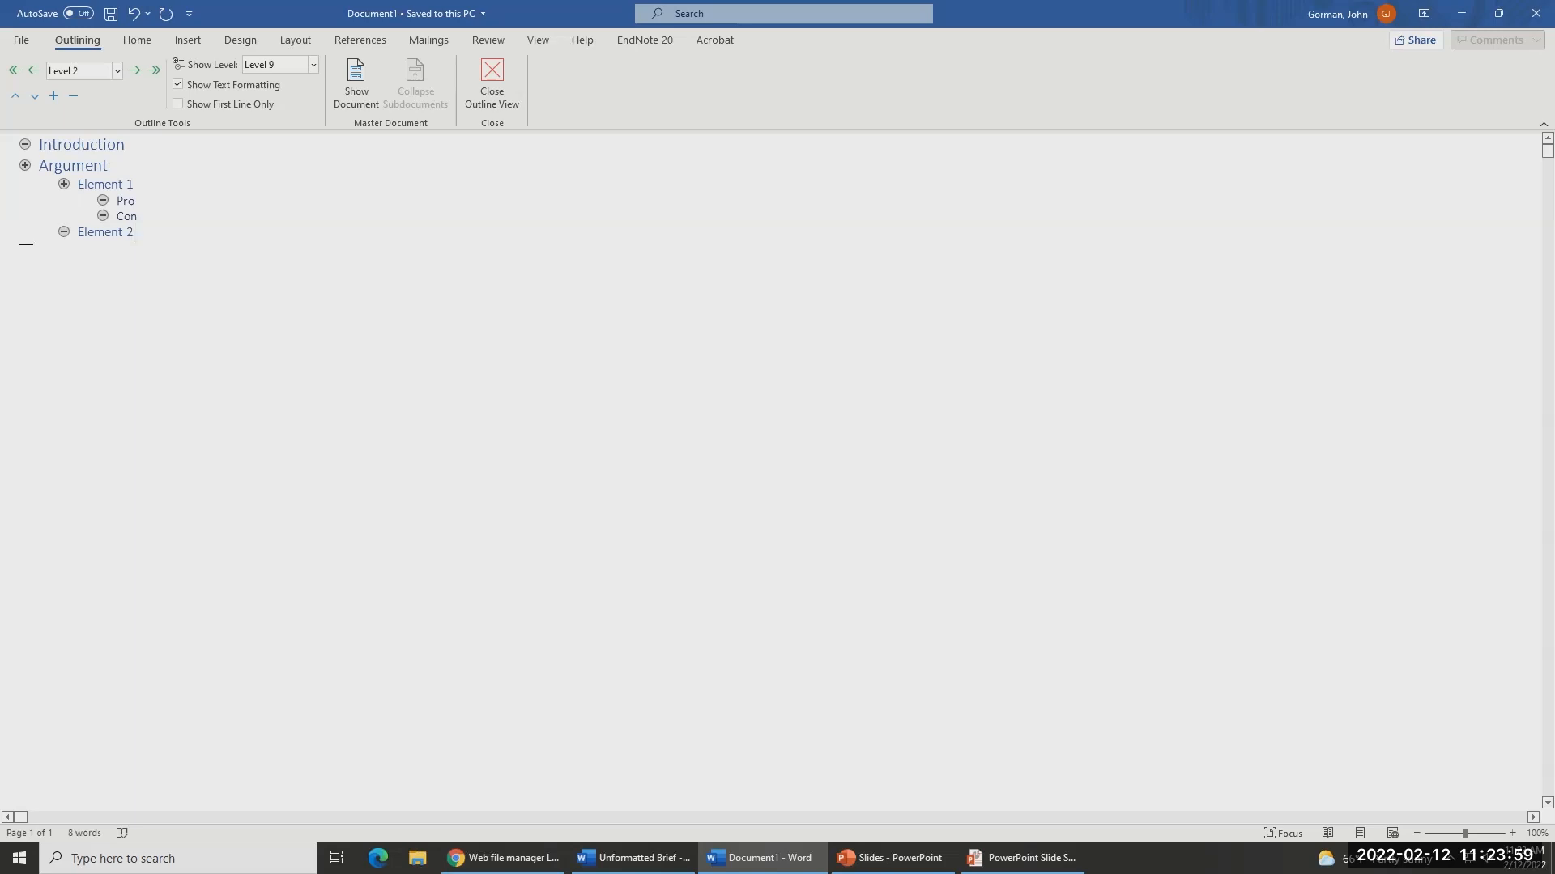
- Close Outline view and add an empty body paragraph below the Introduction heading
left_click(502, 104)
left_click(603, 270)
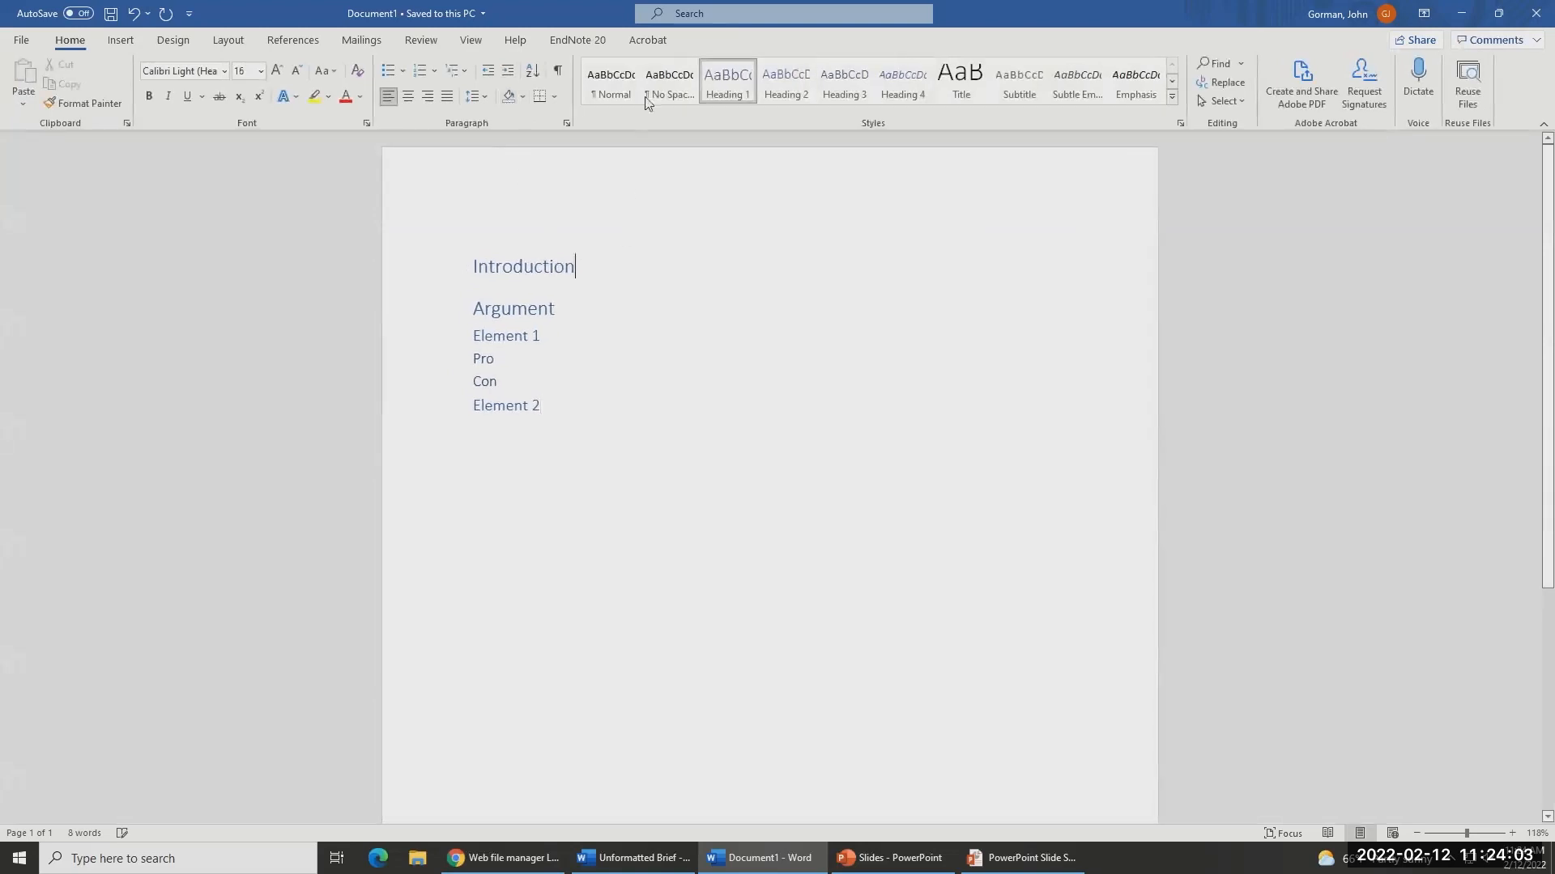
key("Return")
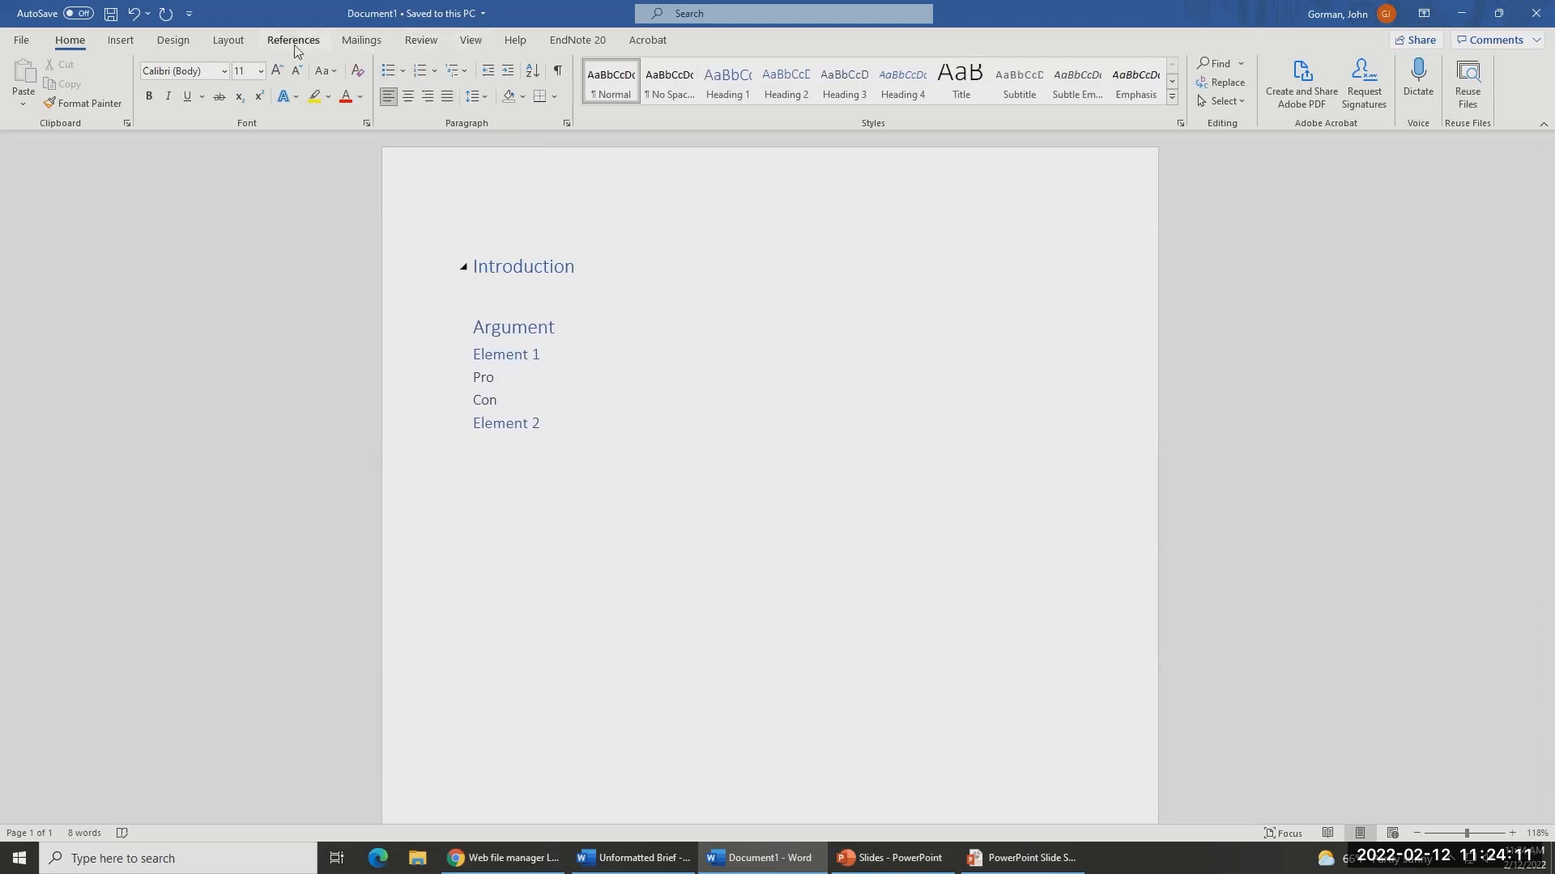
- Apply the style set that numbers headings as 1, 2.1 and 2.1.1 and draws a line under top-level headings
left_click(173, 40)
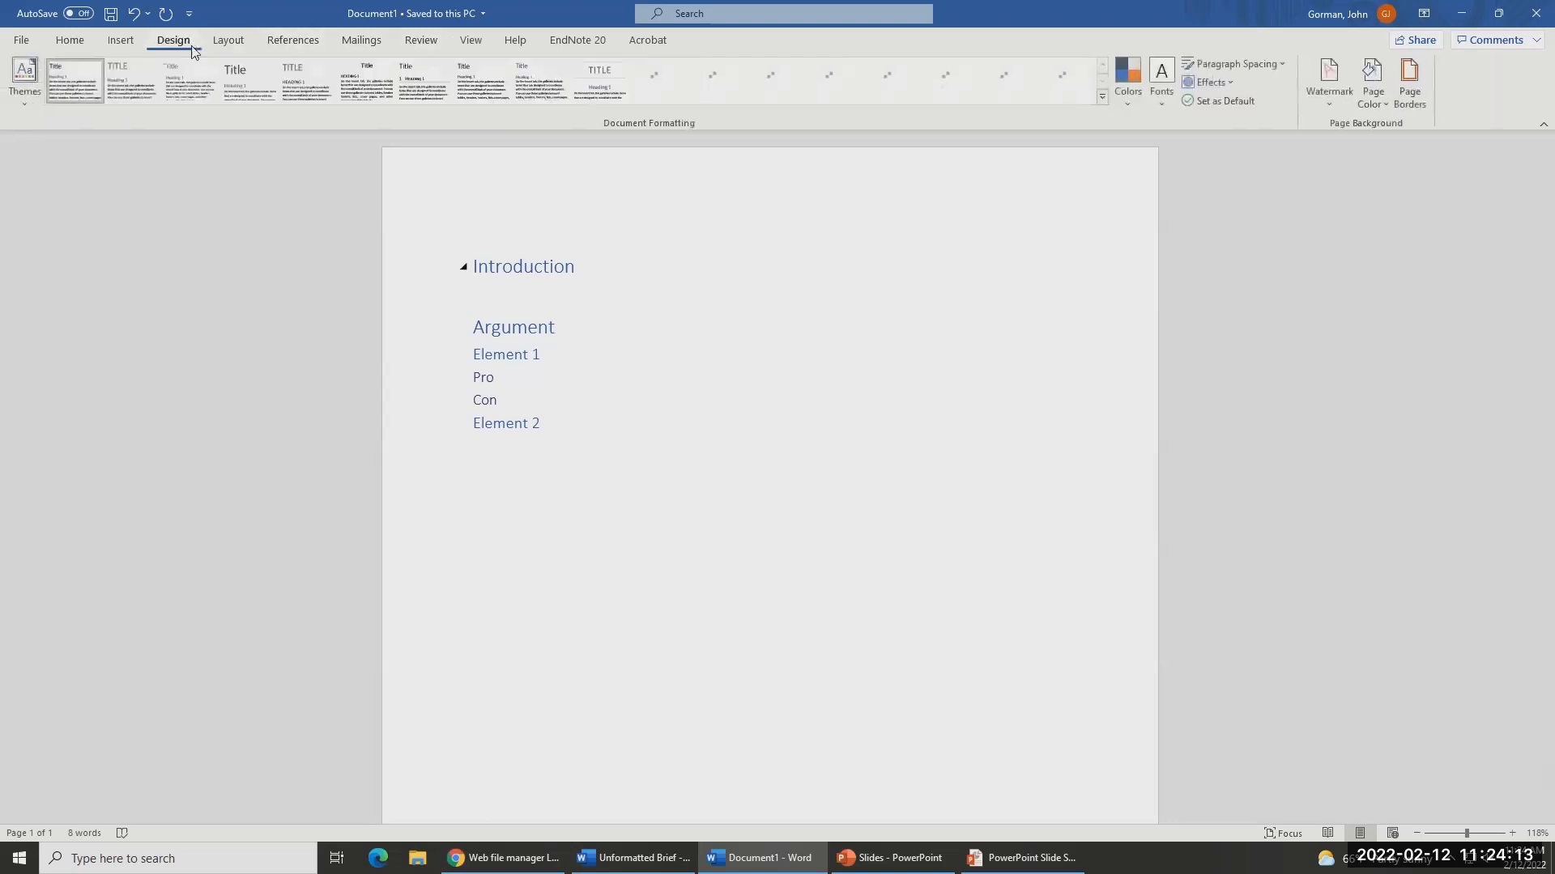
left_click(415, 71)
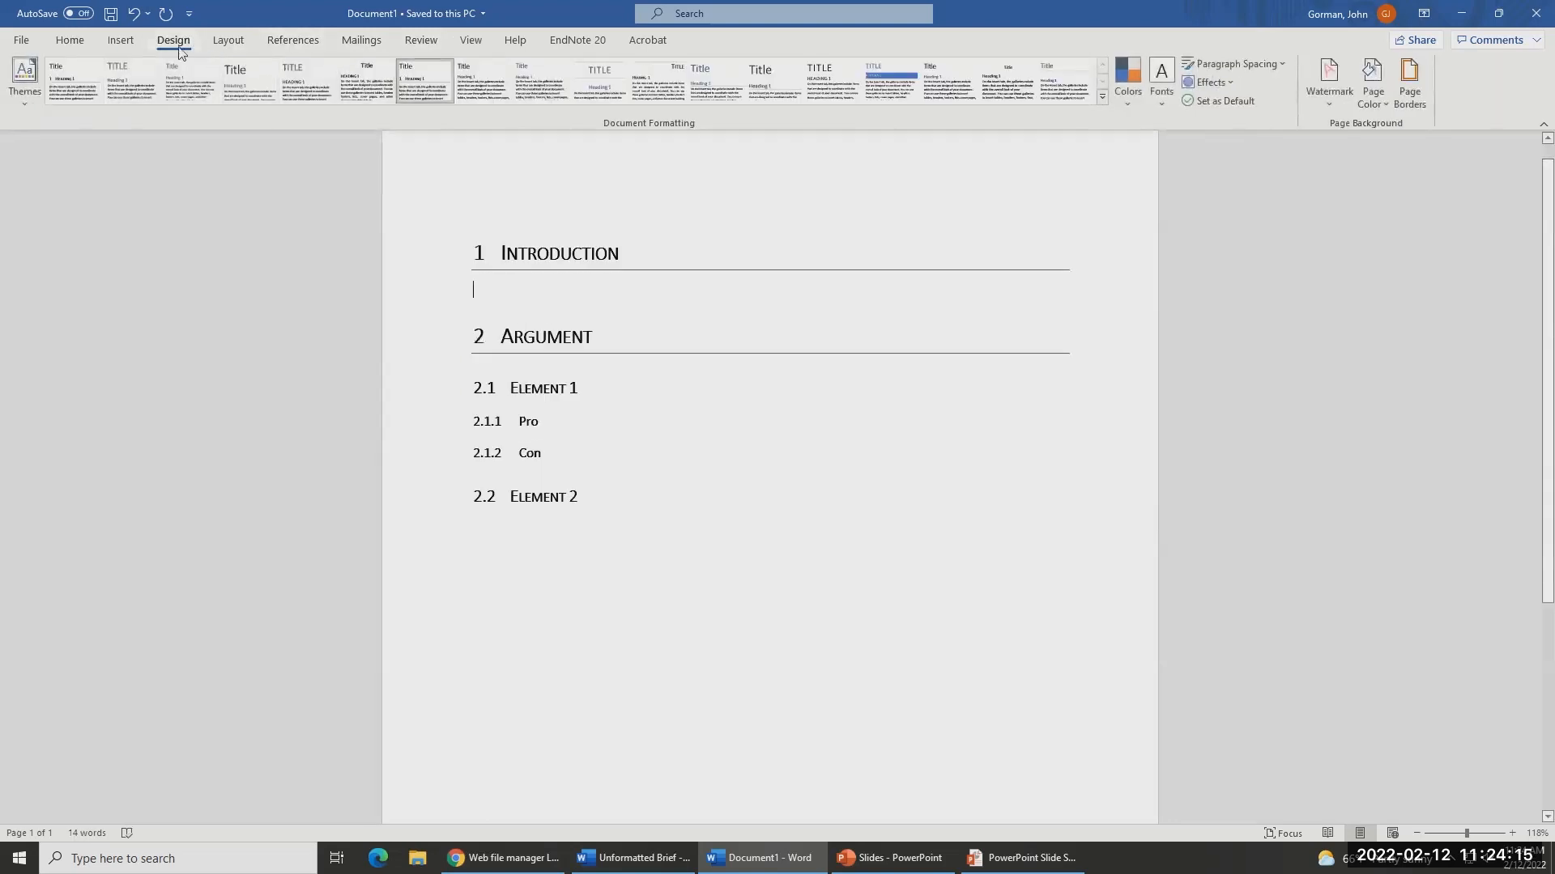
left_click(64, 41)
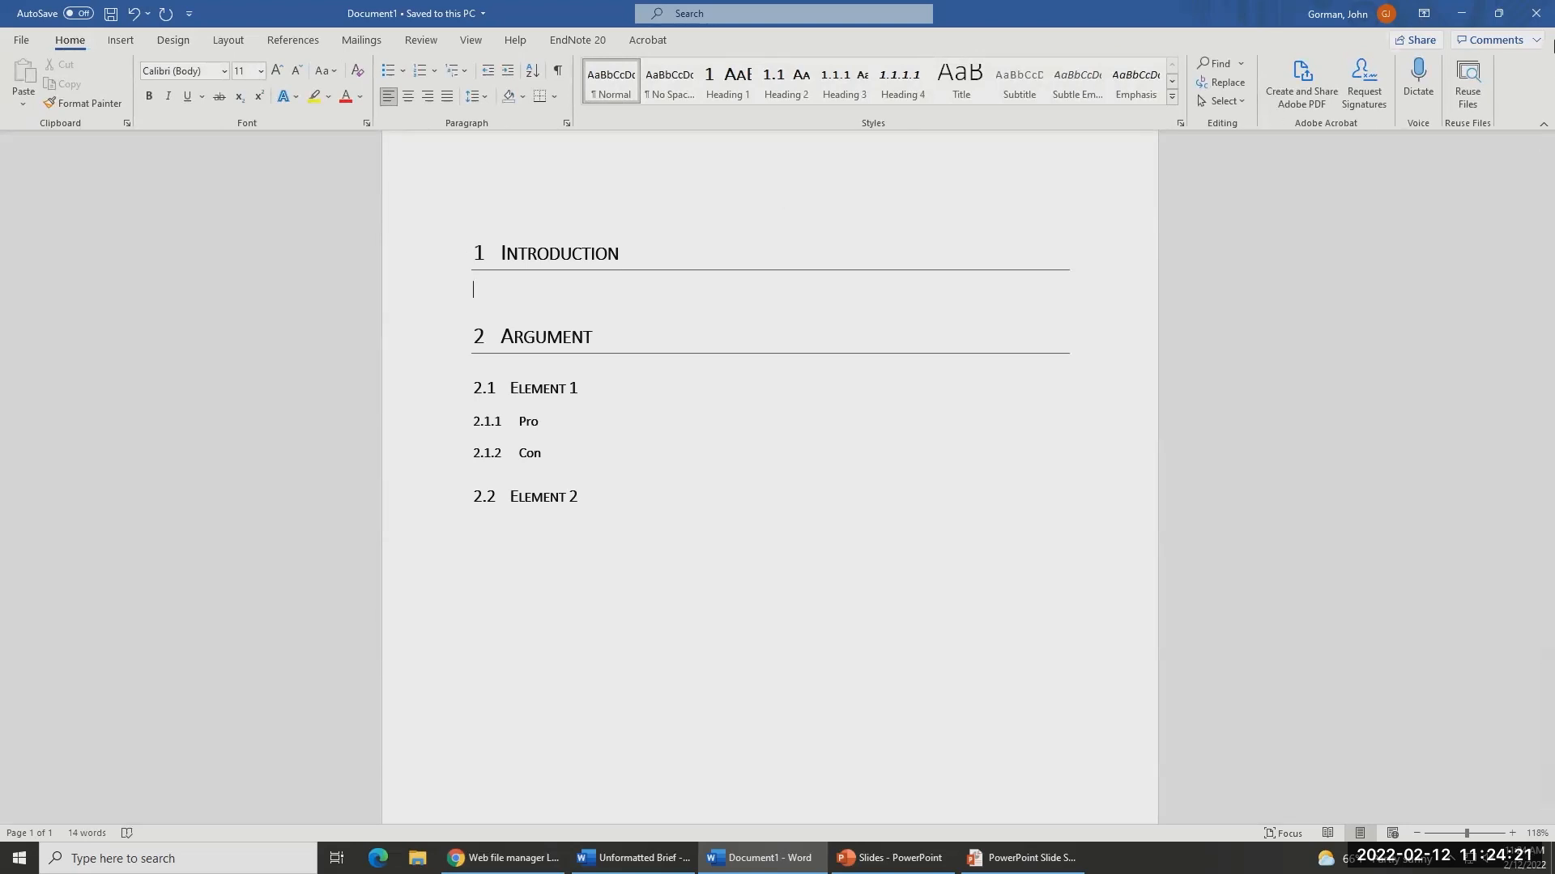
- Close the new outline document without saving it and return to the brief
left_click(1547, 18)
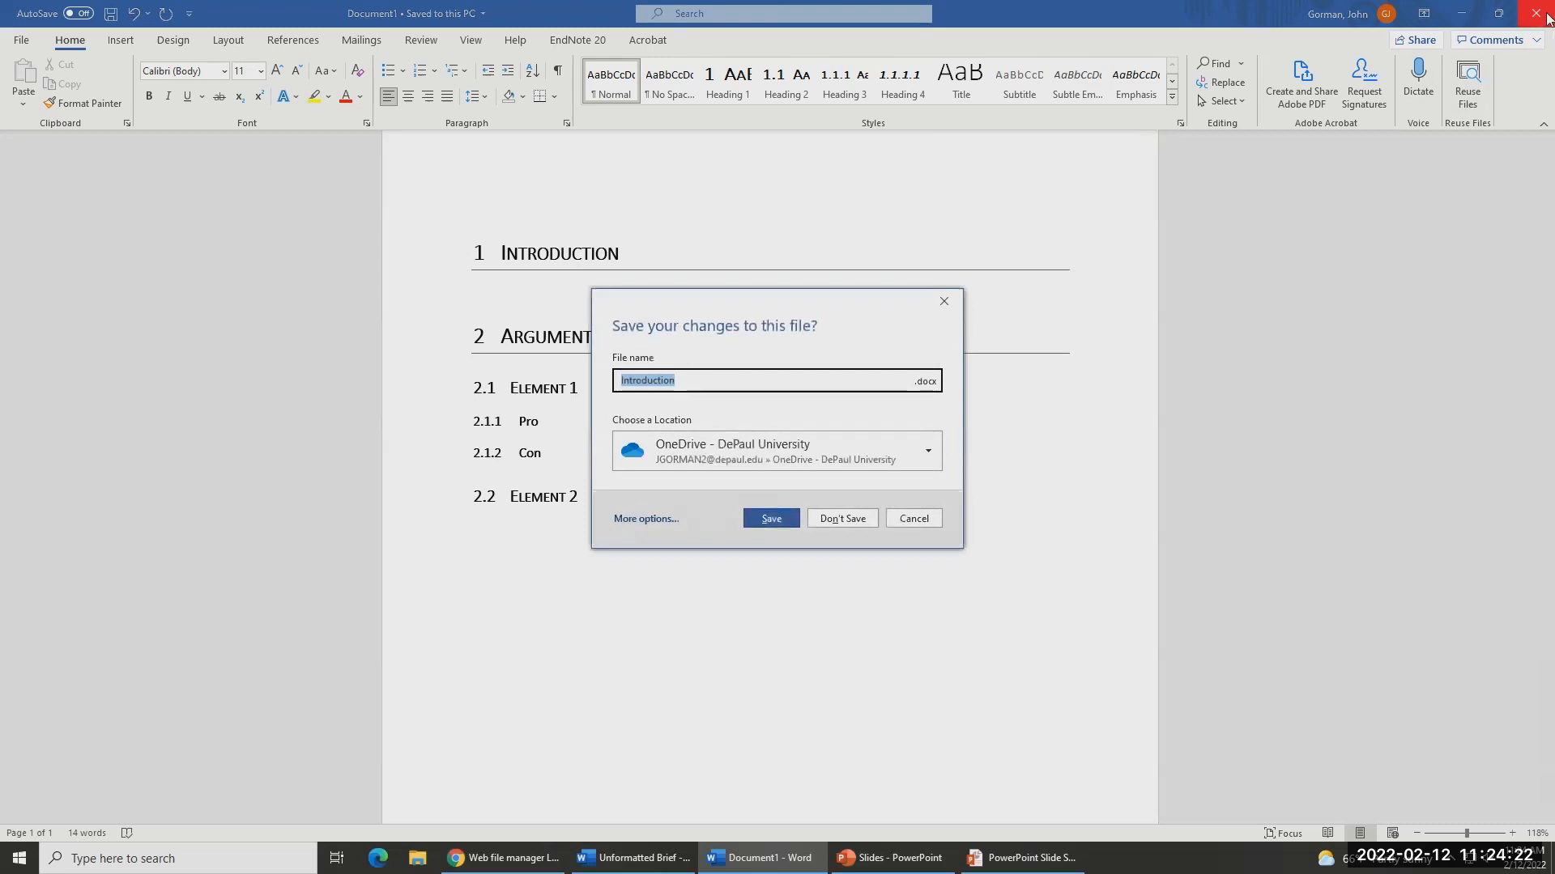
left_click(870, 521)
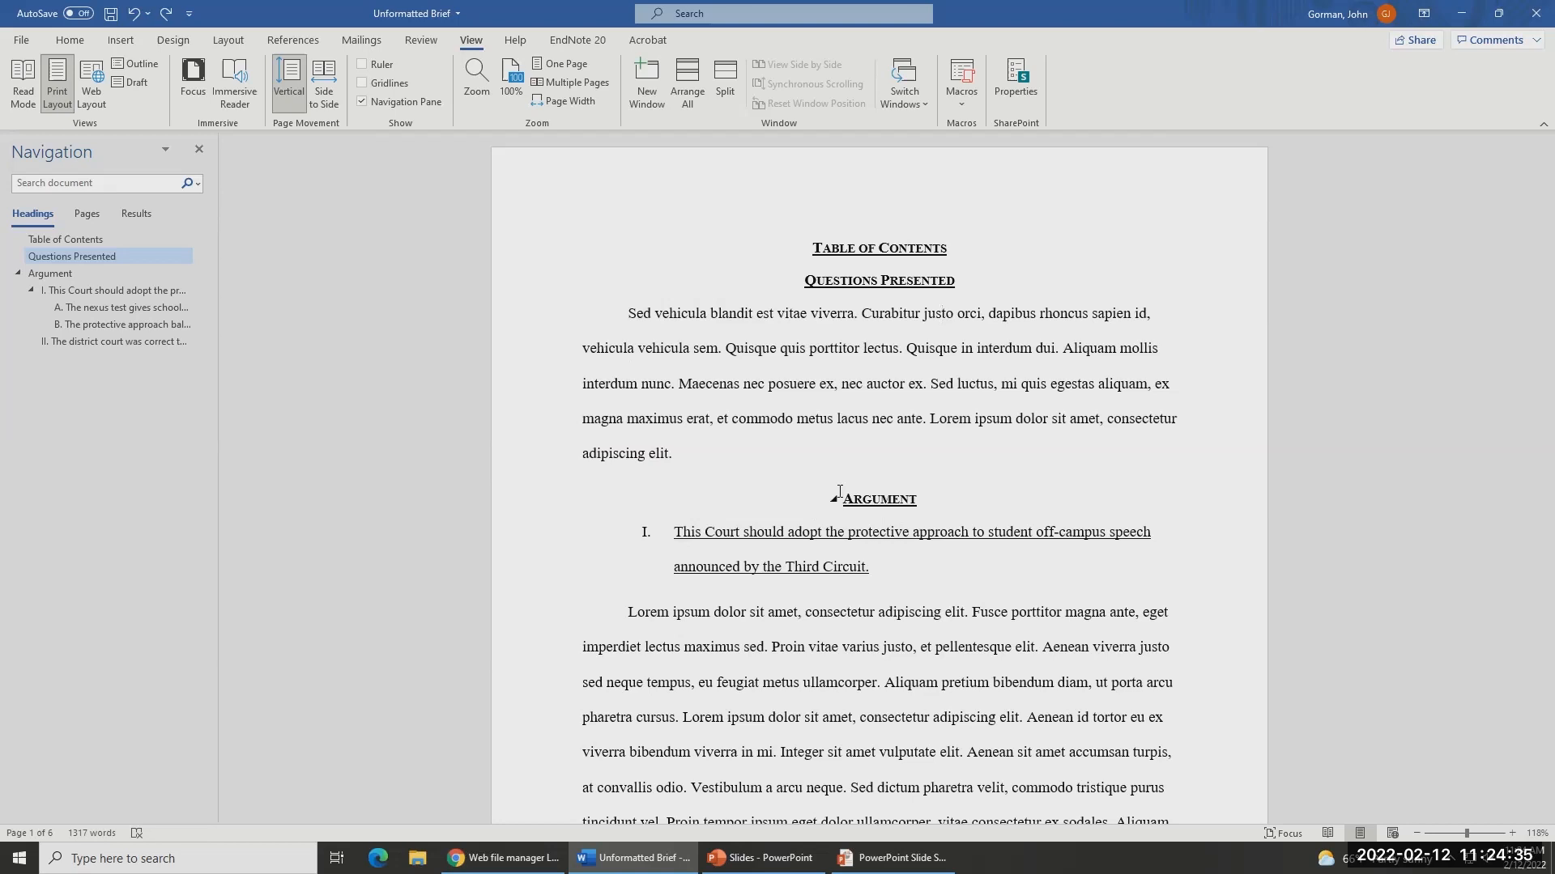
- Delete the typed "Table of Contents" heading text above Questions Presented, leaving an empty line for the insertion
double_click(851, 245)
triple_click(851, 244)
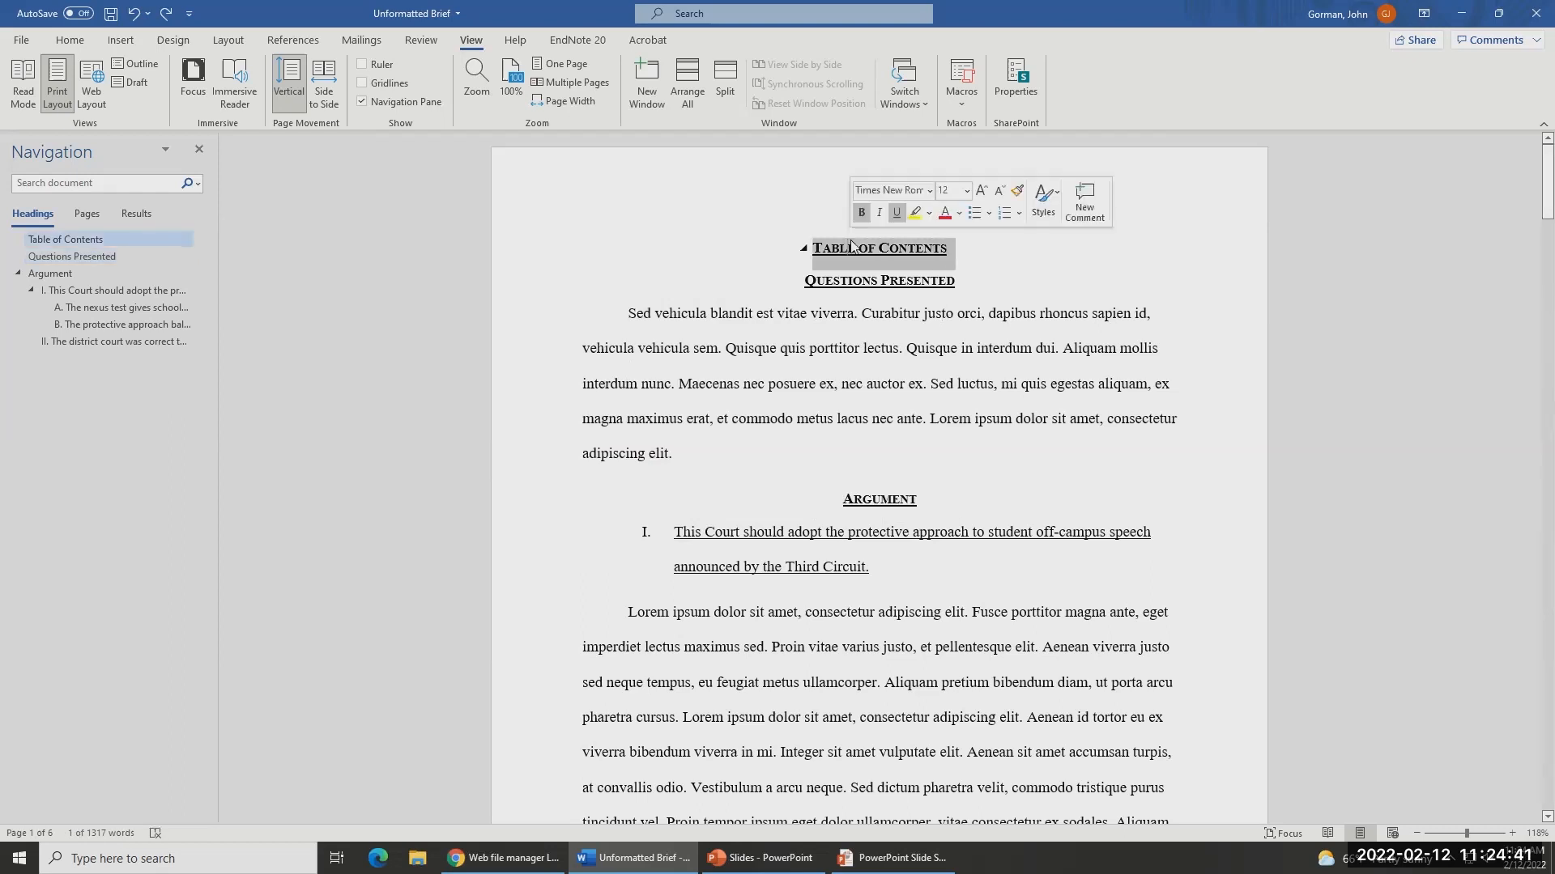
key("Delete")
key("Return")
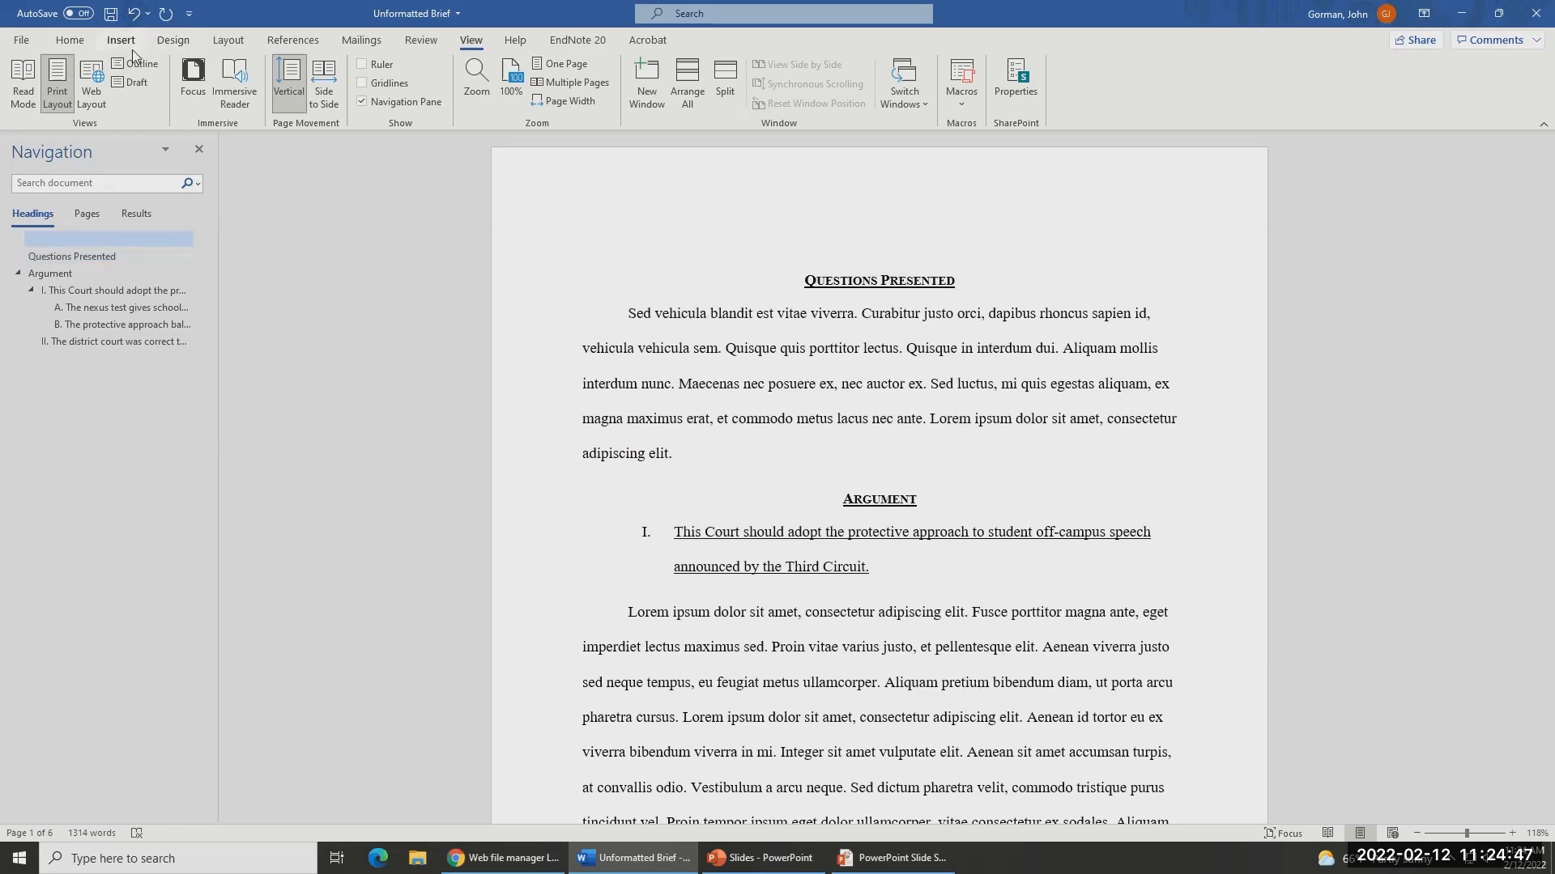
- Insert the built-in Automatic Table 2 table of contents above the Questions Presented heading
left_click(292, 40)
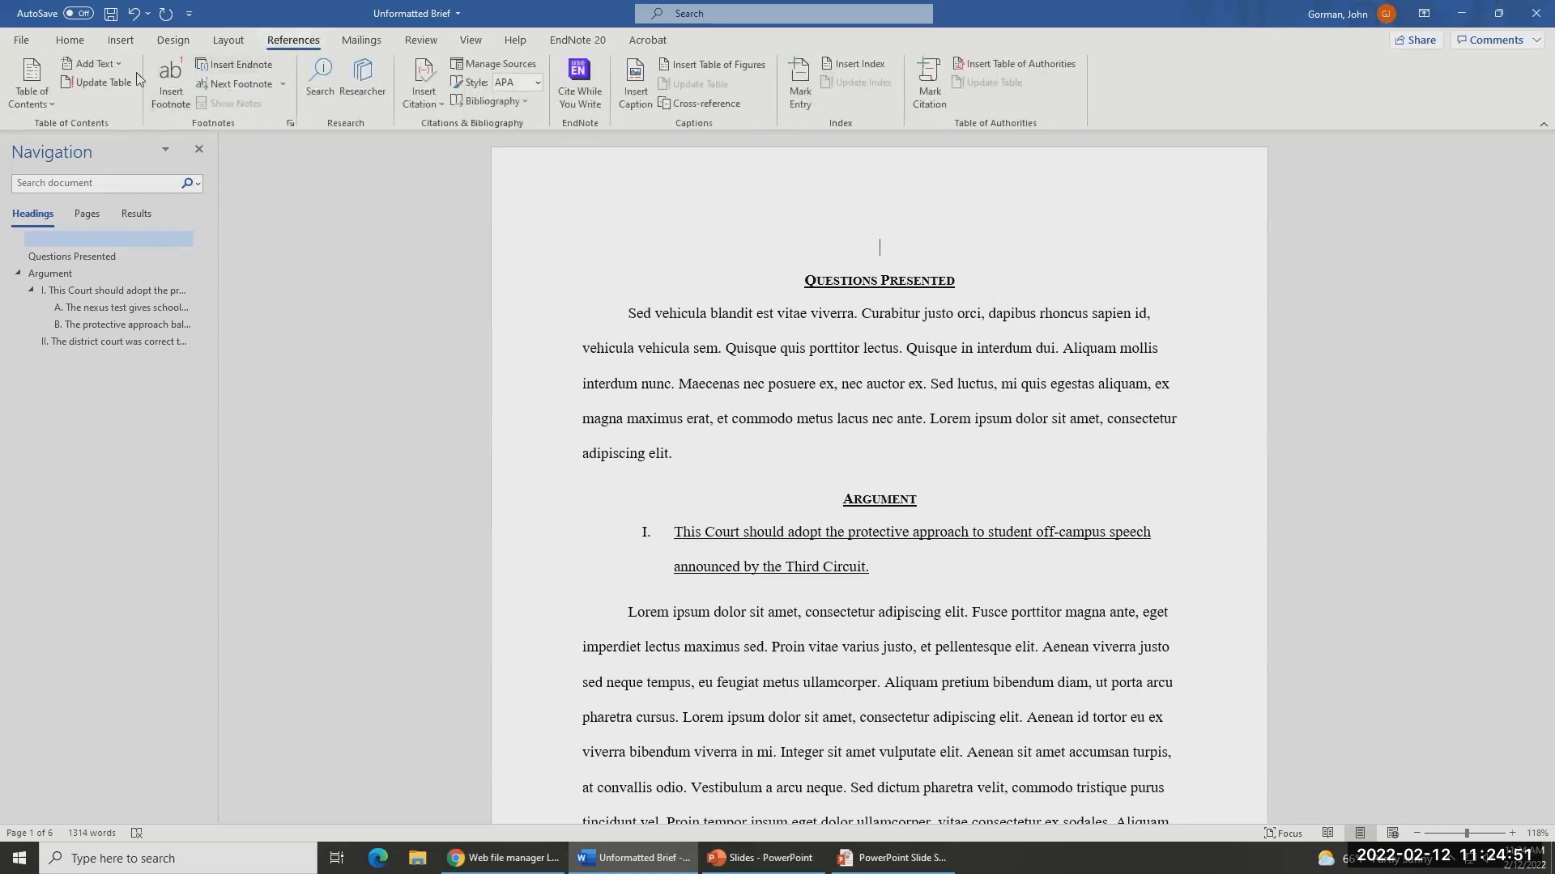
left_click(46, 104)
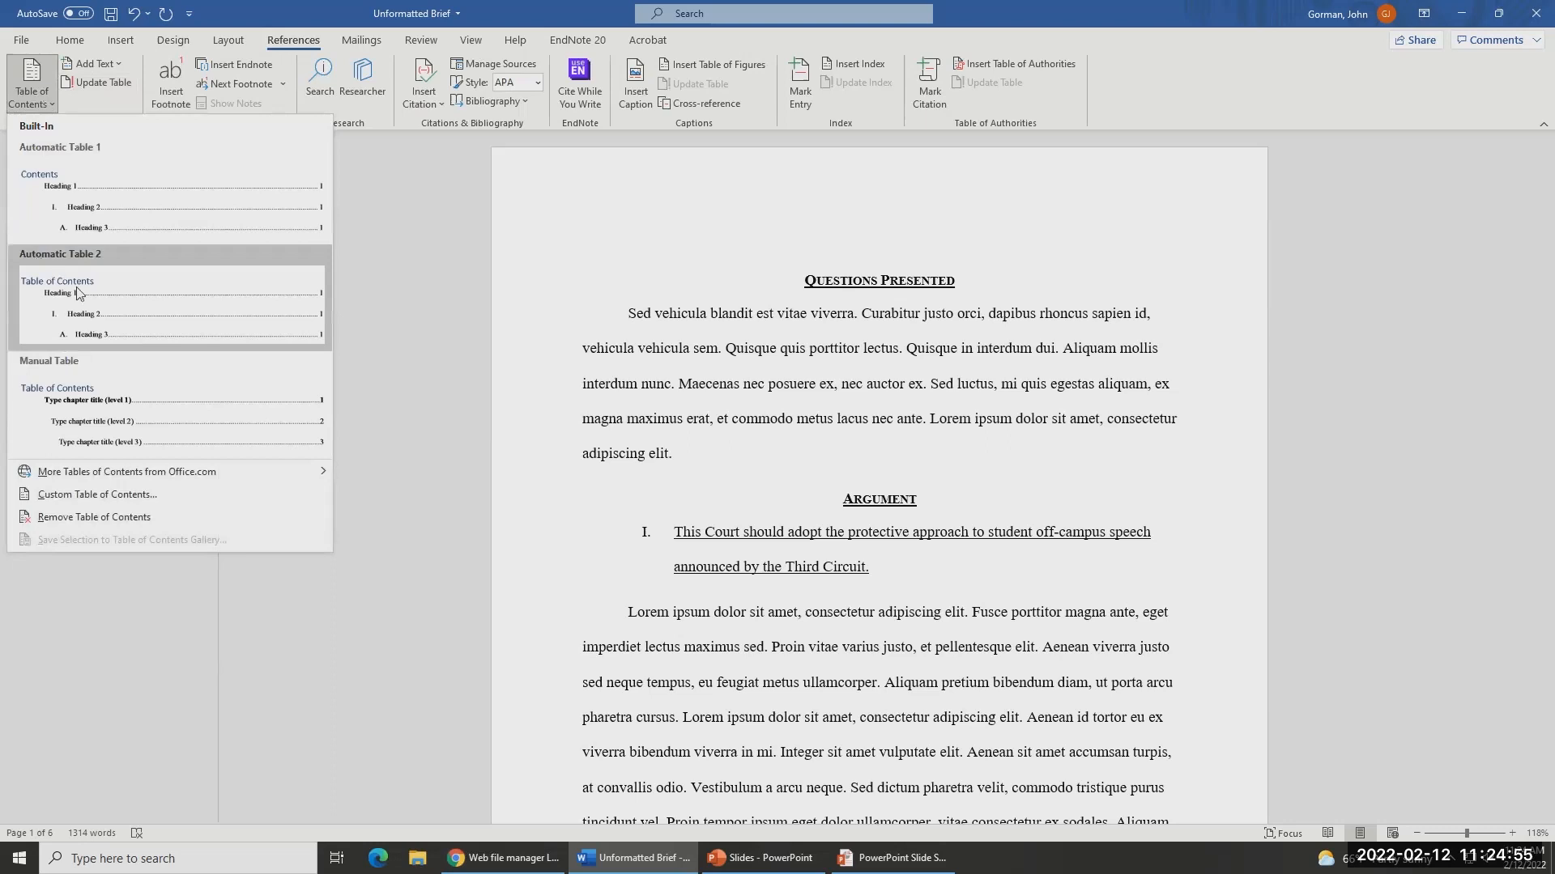
left_click(130, 301)
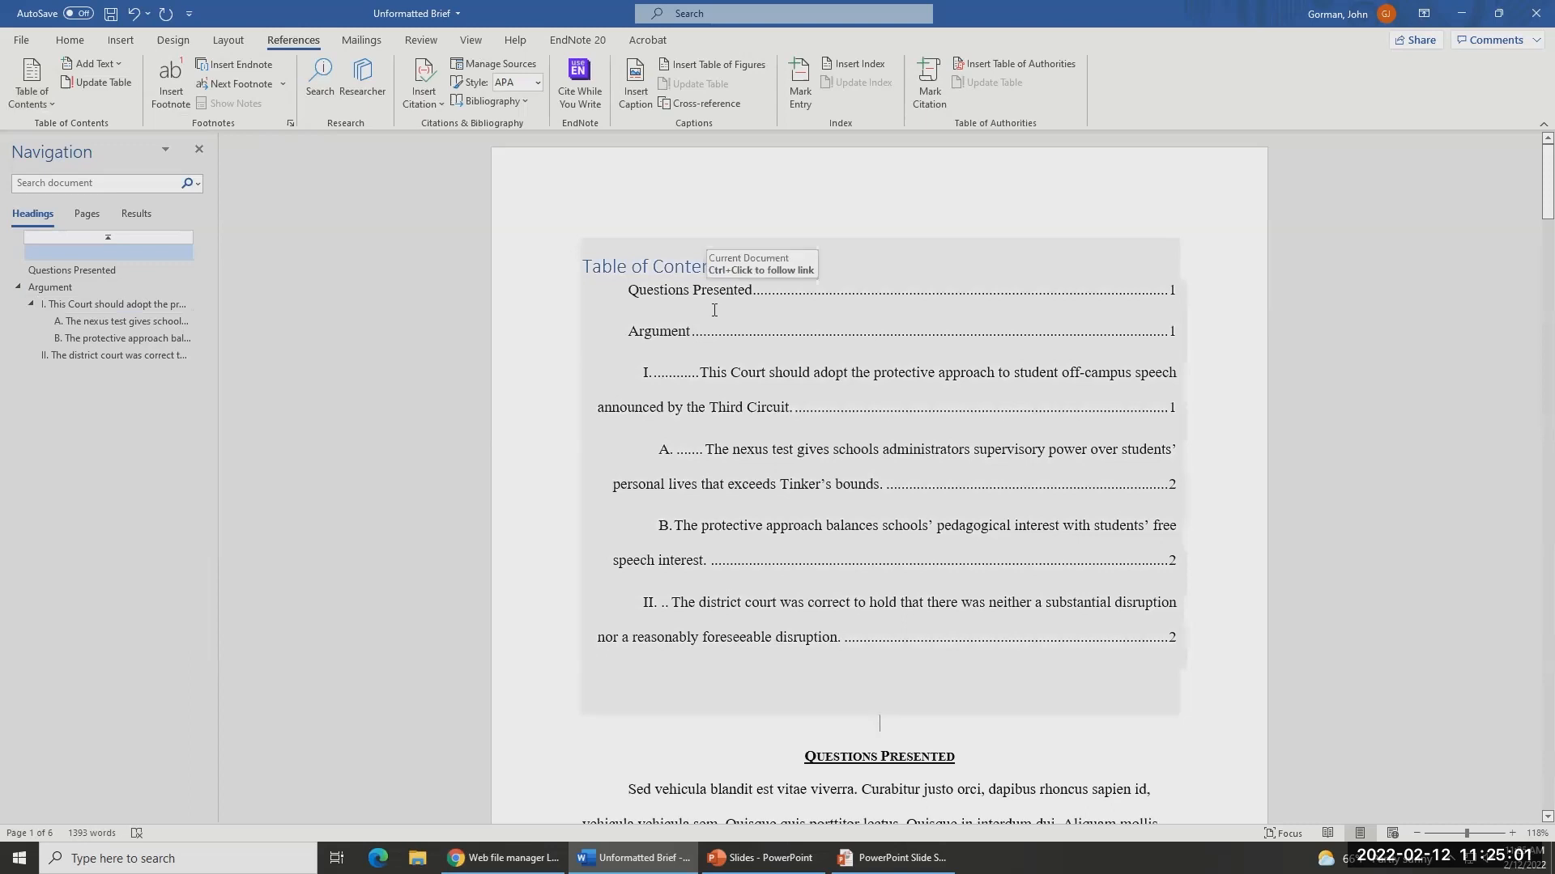
scroll(714, 310, "down", 2)
scroll(742, 317, "up", 1)
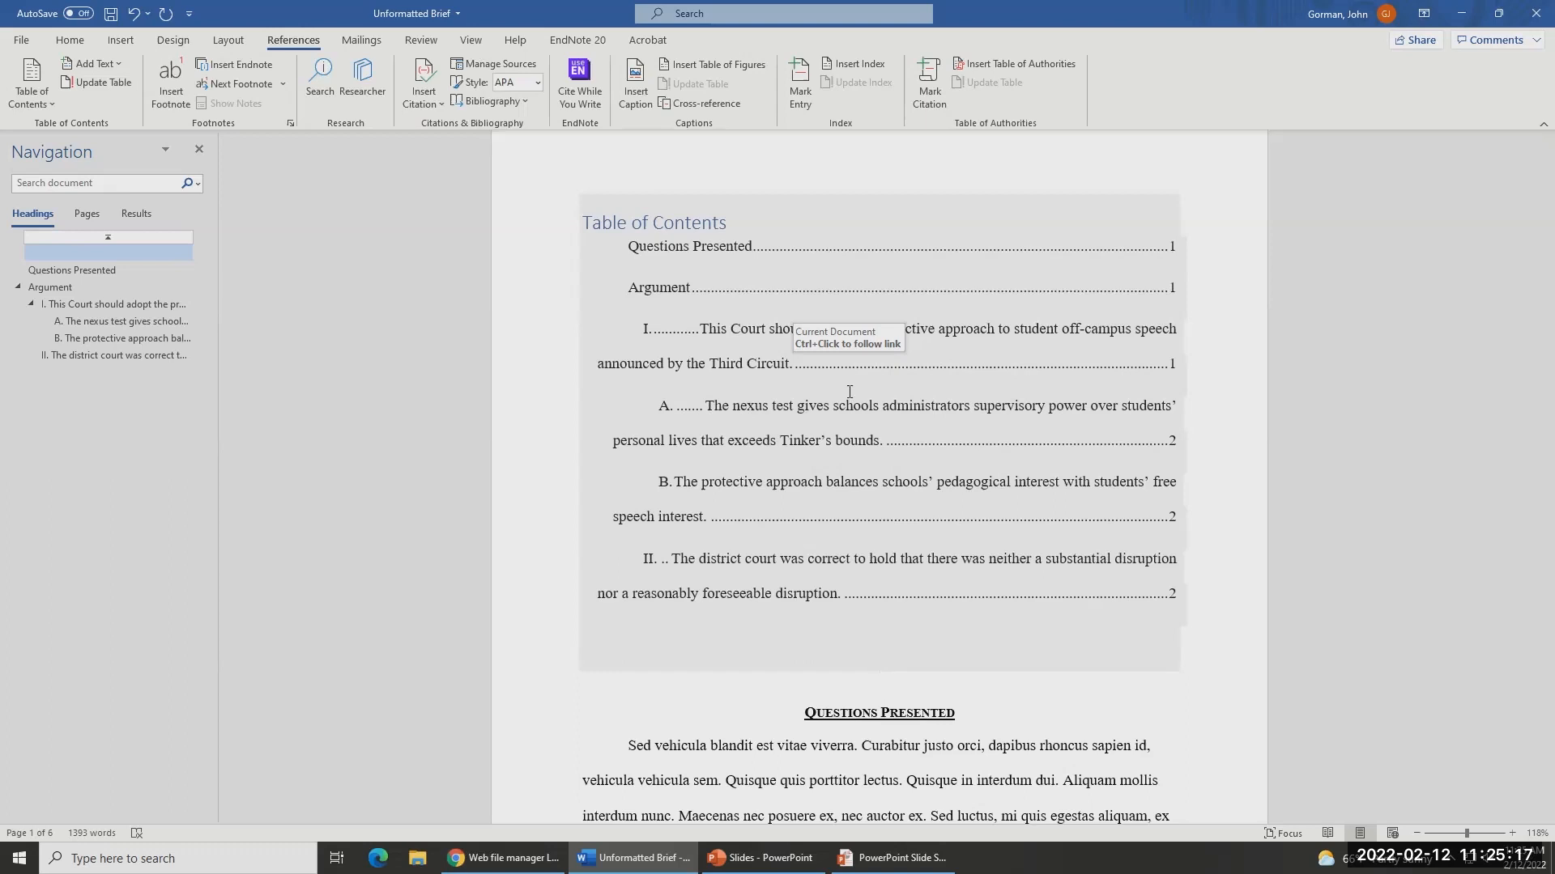
- Place the cursor in the table of contents entries and find the TOC styles in the full styles list
left_click(81, 42)
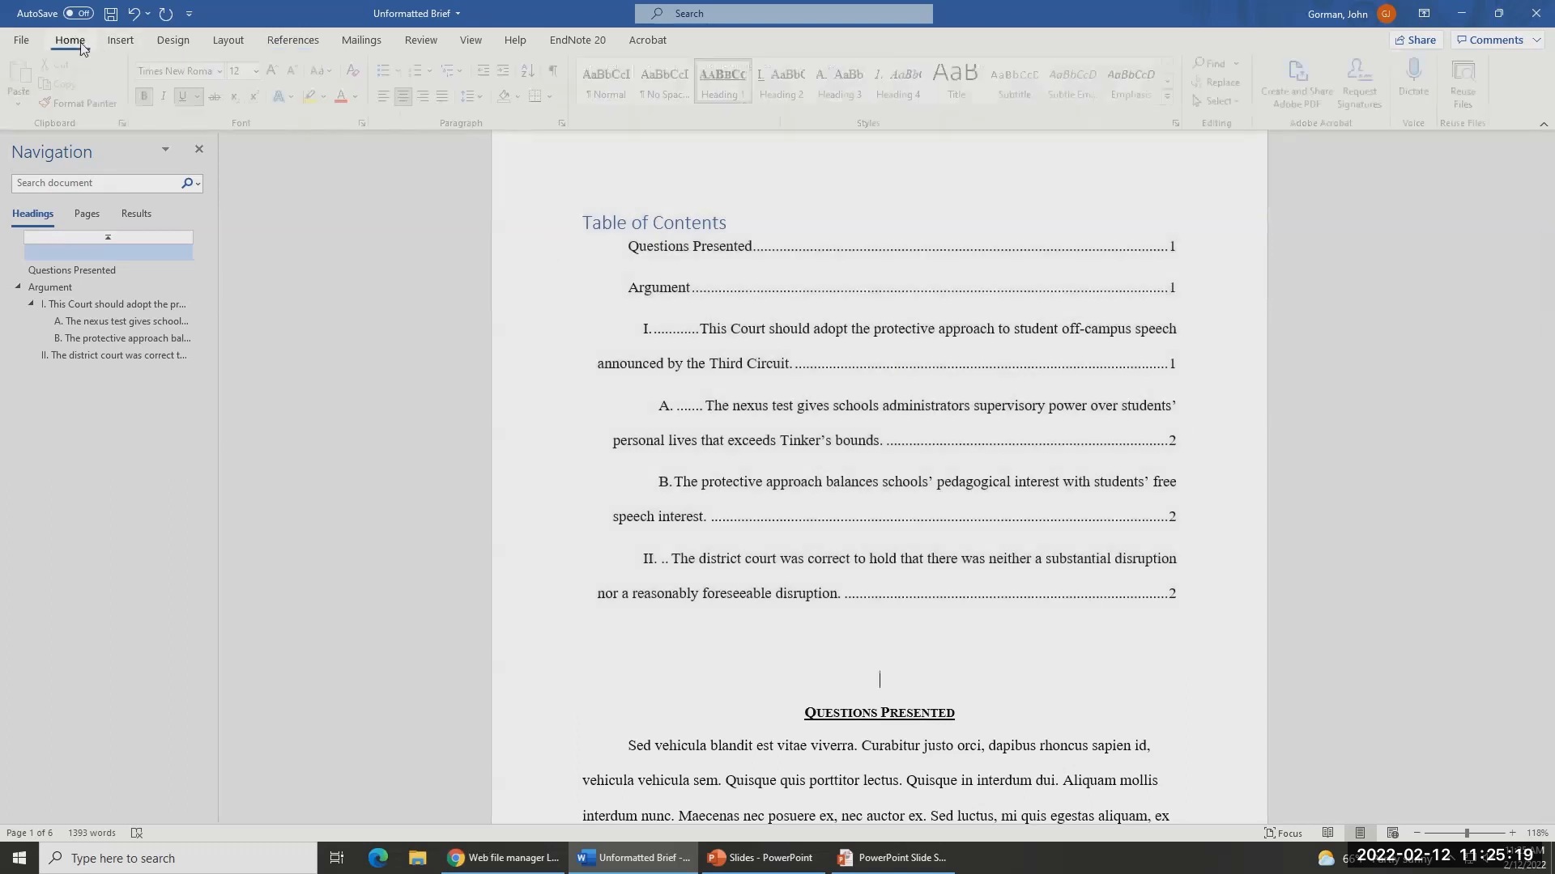
left_click(835, 369)
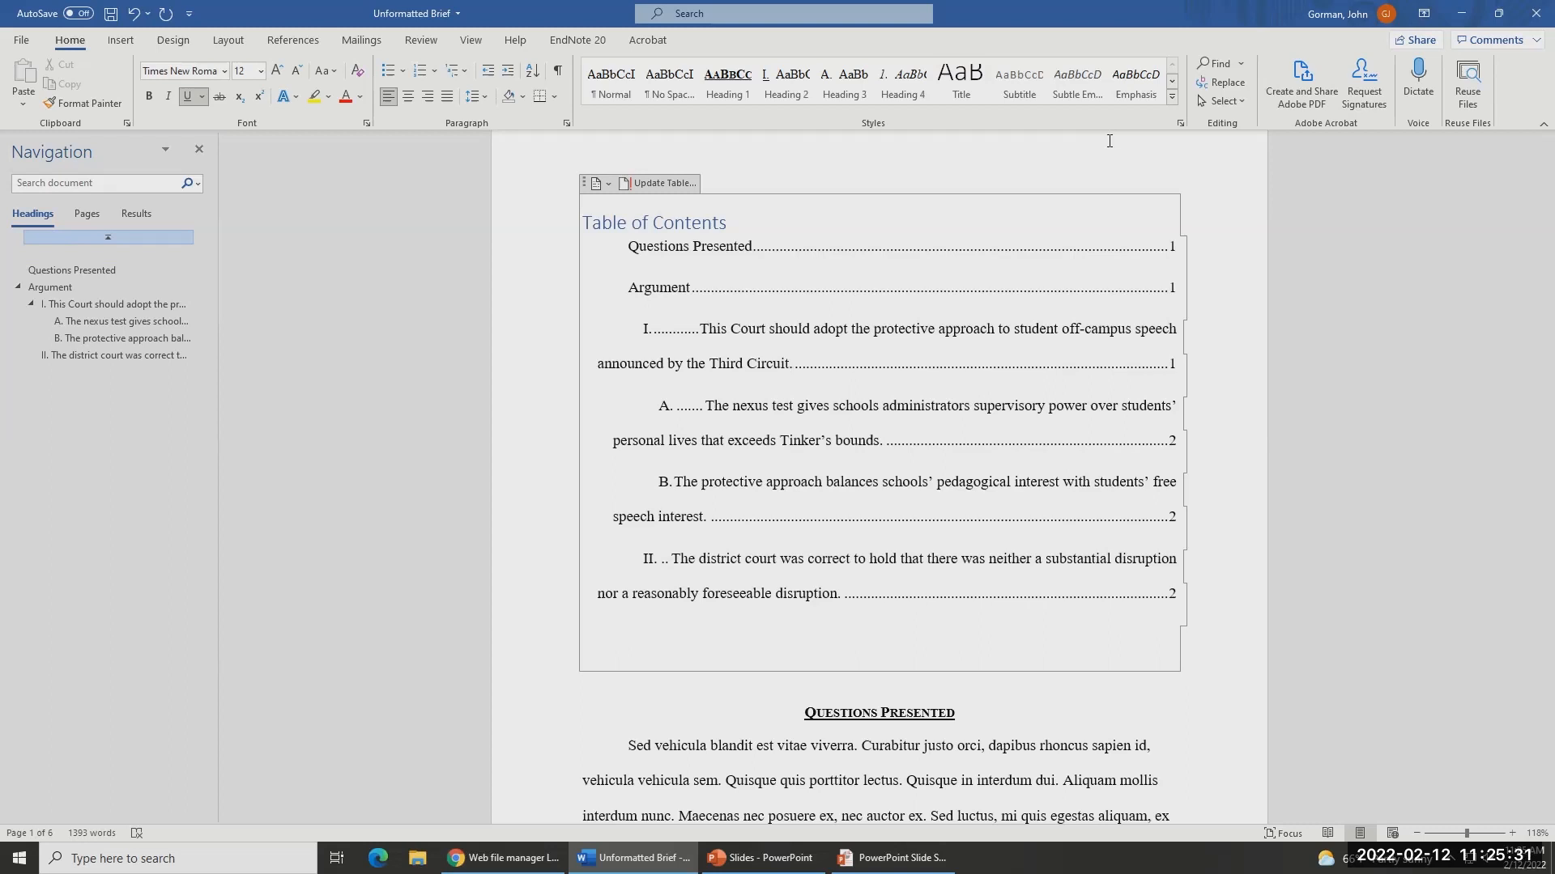
left_click(1180, 123)
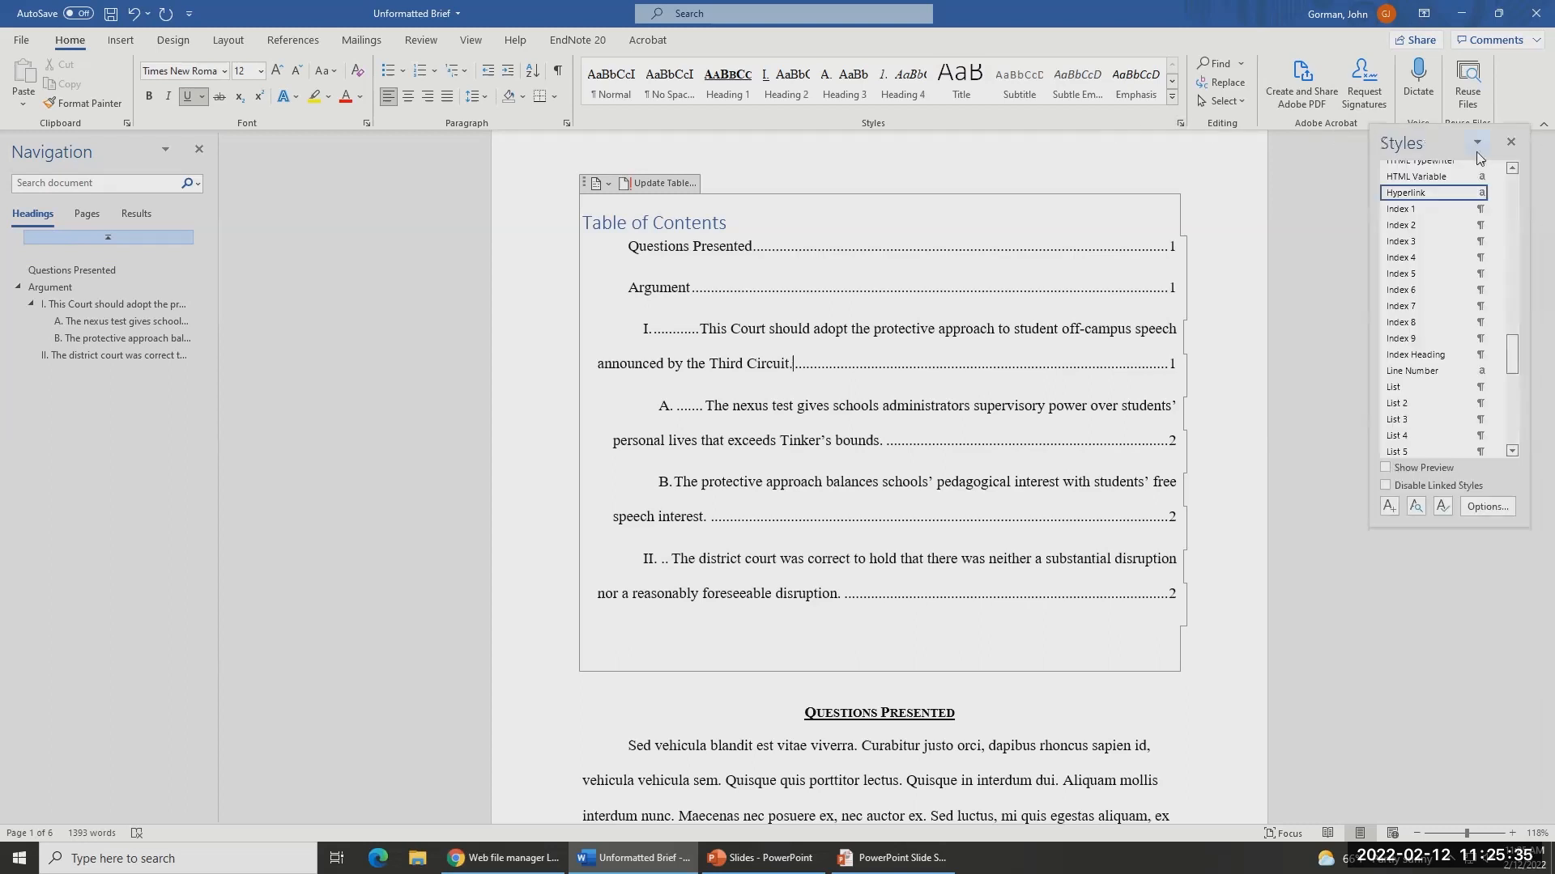
left_click(1511, 143)
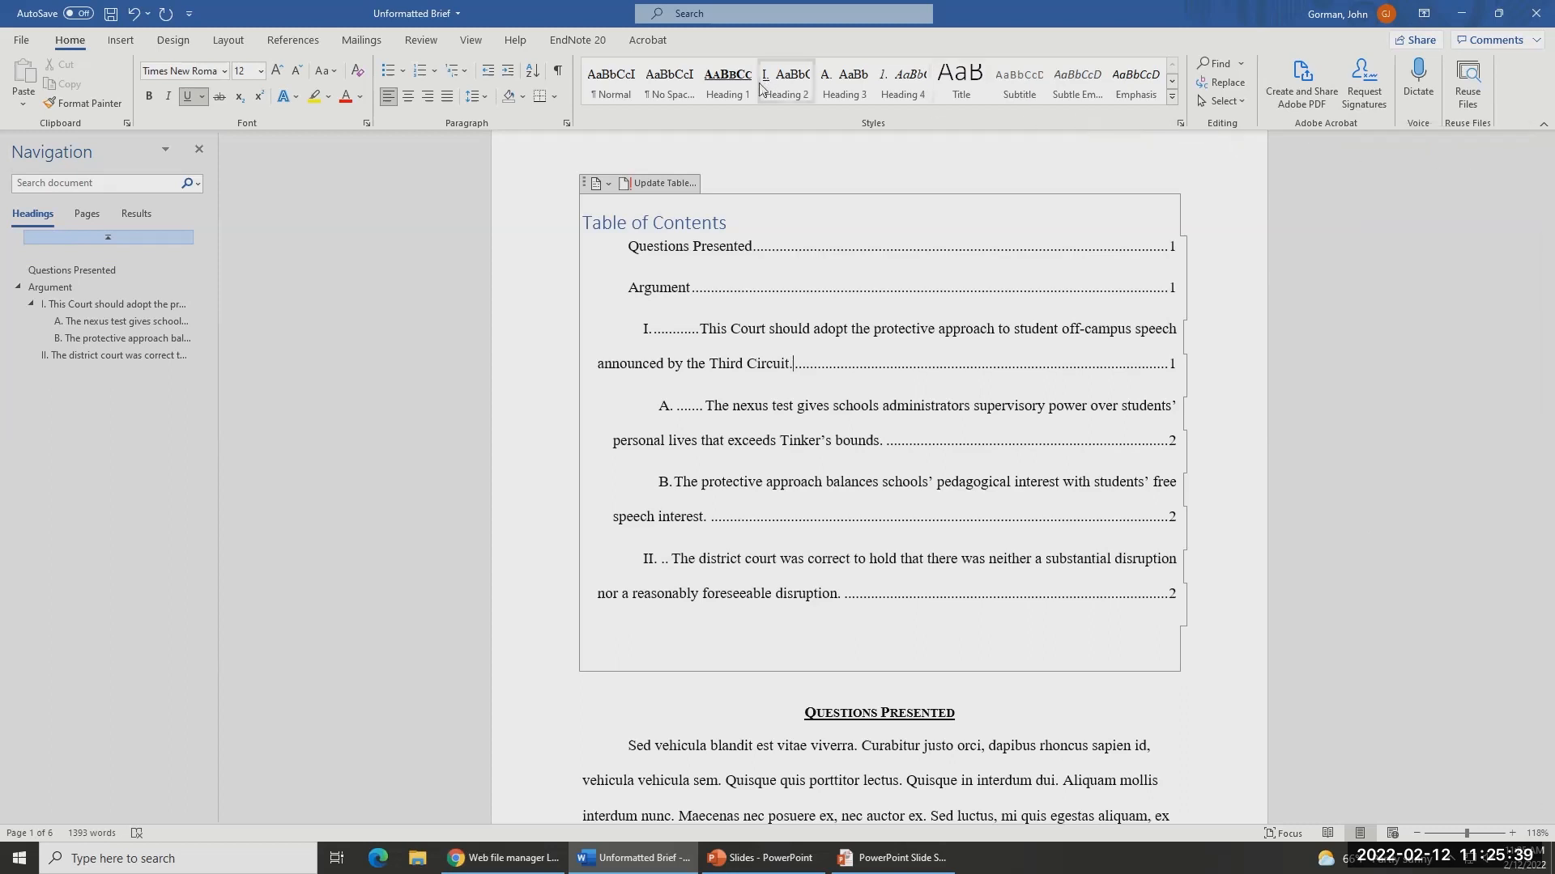
left_click(1181, 124)
scroll(1424, 258, "down", 5)
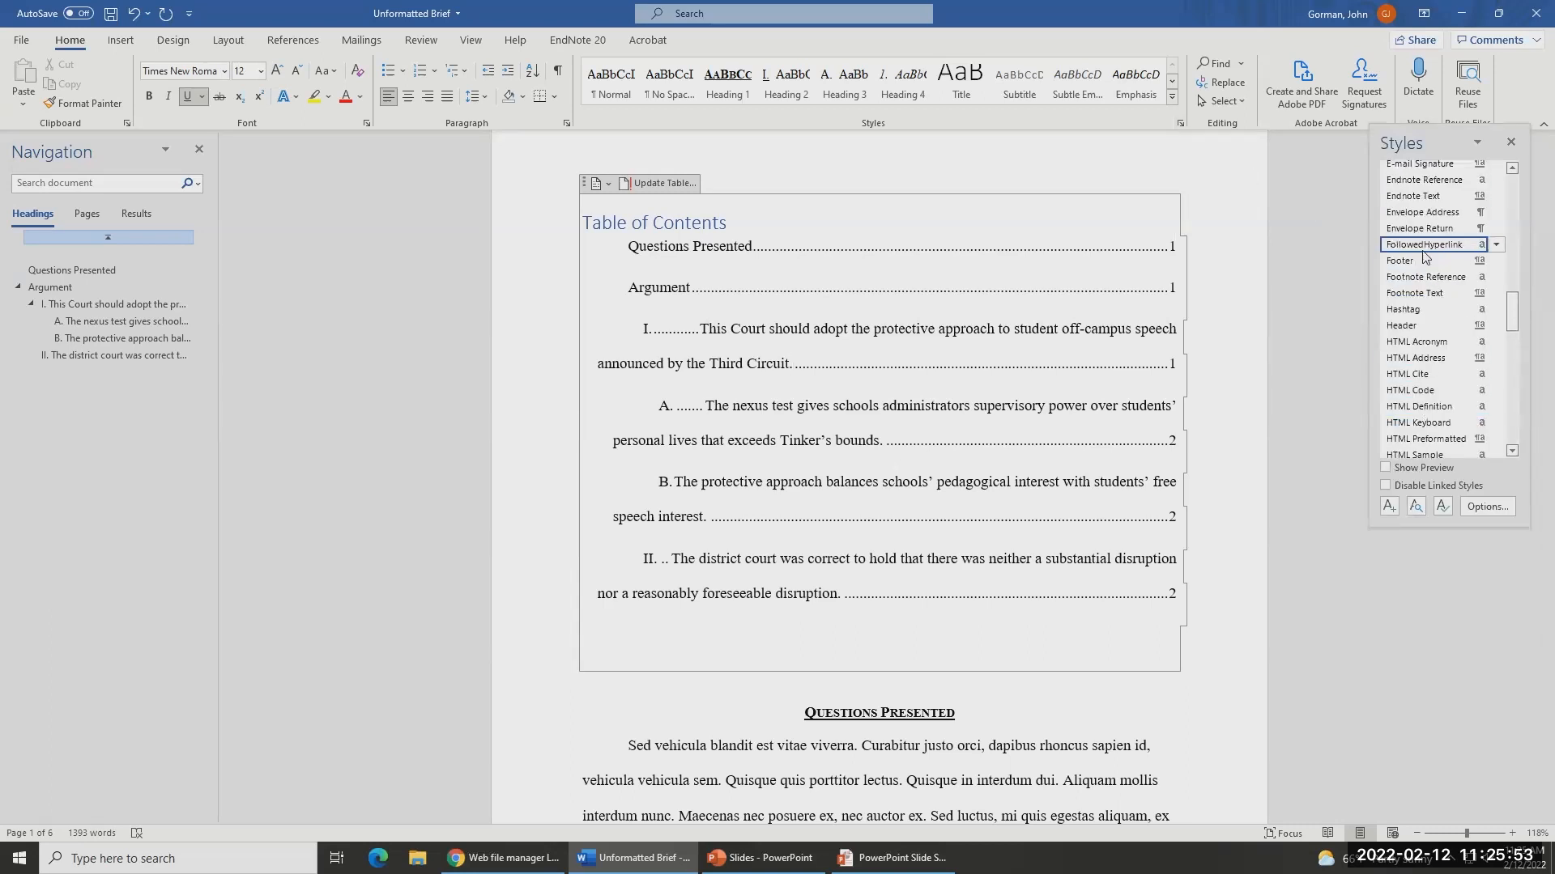
scroll(1423, 253, "up", 3)
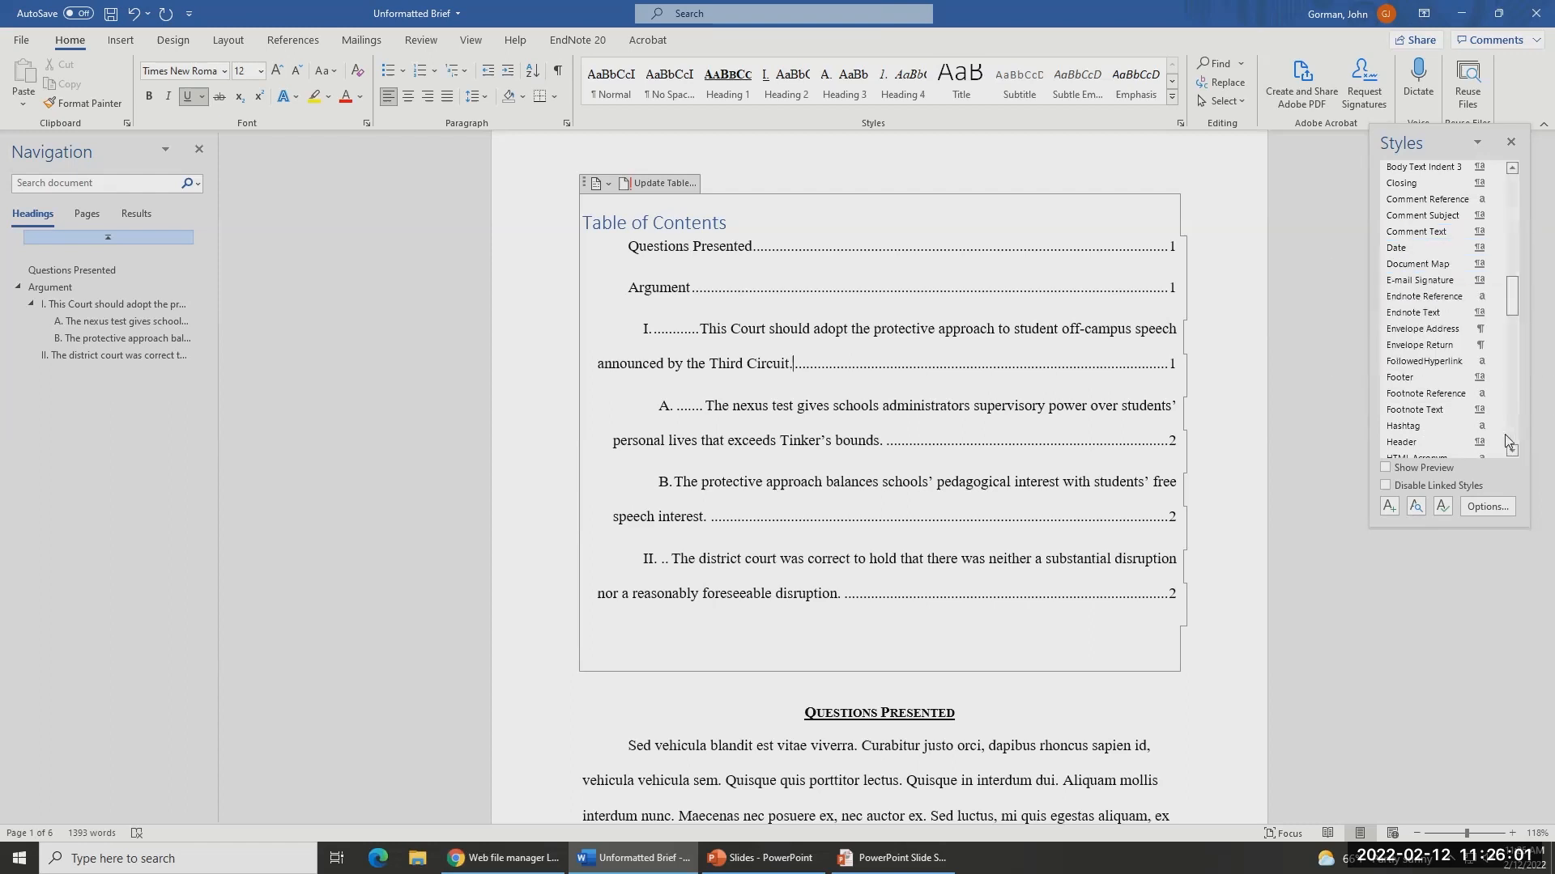
left_click_drag(1513, 291, 1514, 232)
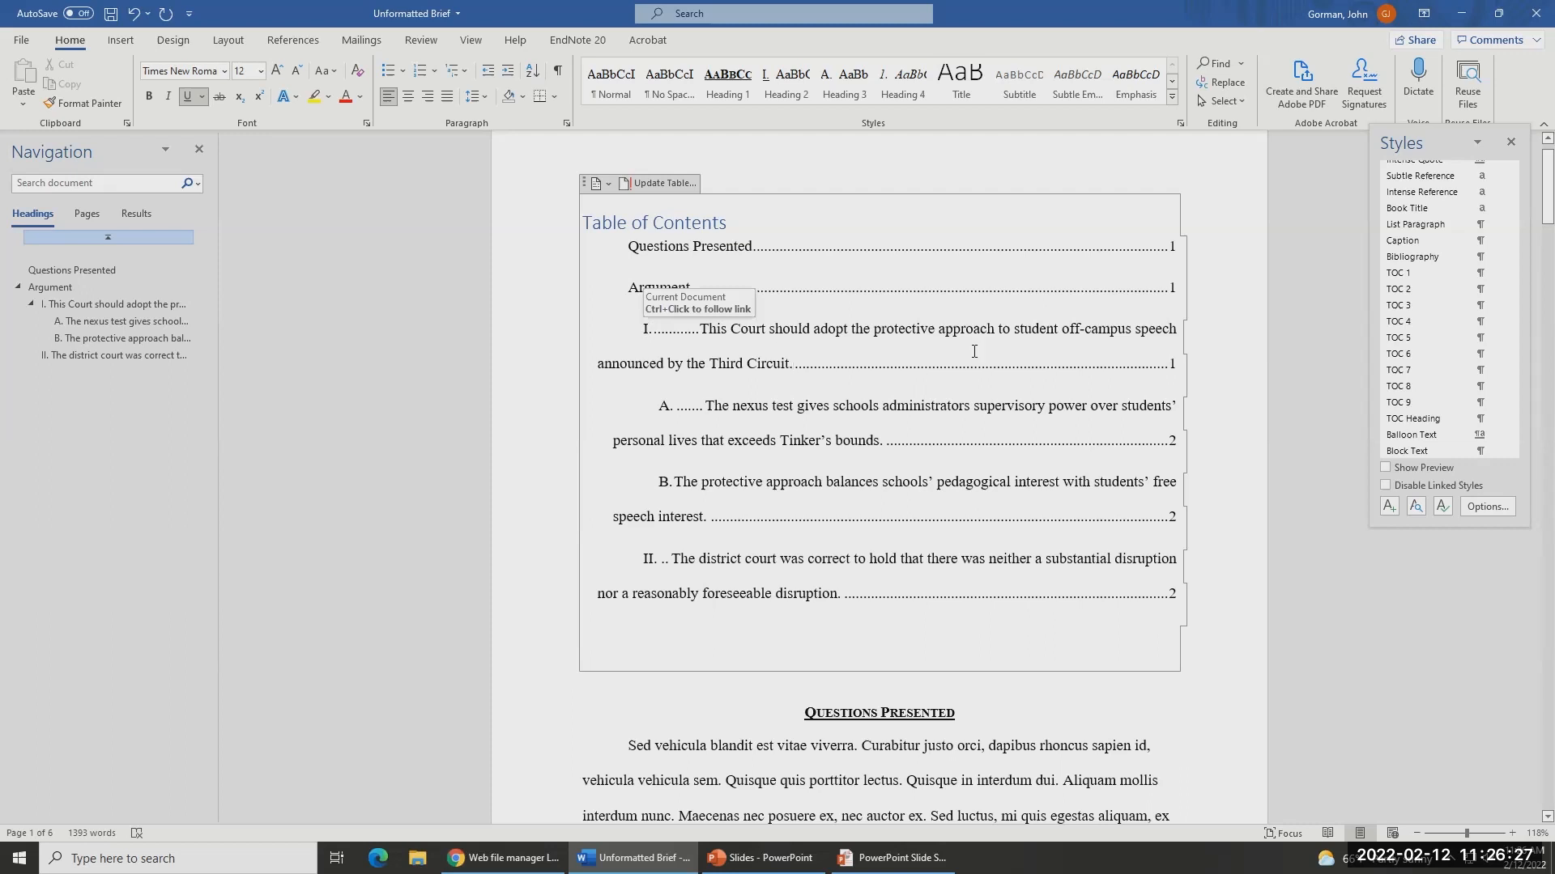
- Modify the TOC 2 style's paragraph format to use a hanging indent of 0.3"
left_click(1496, 290)
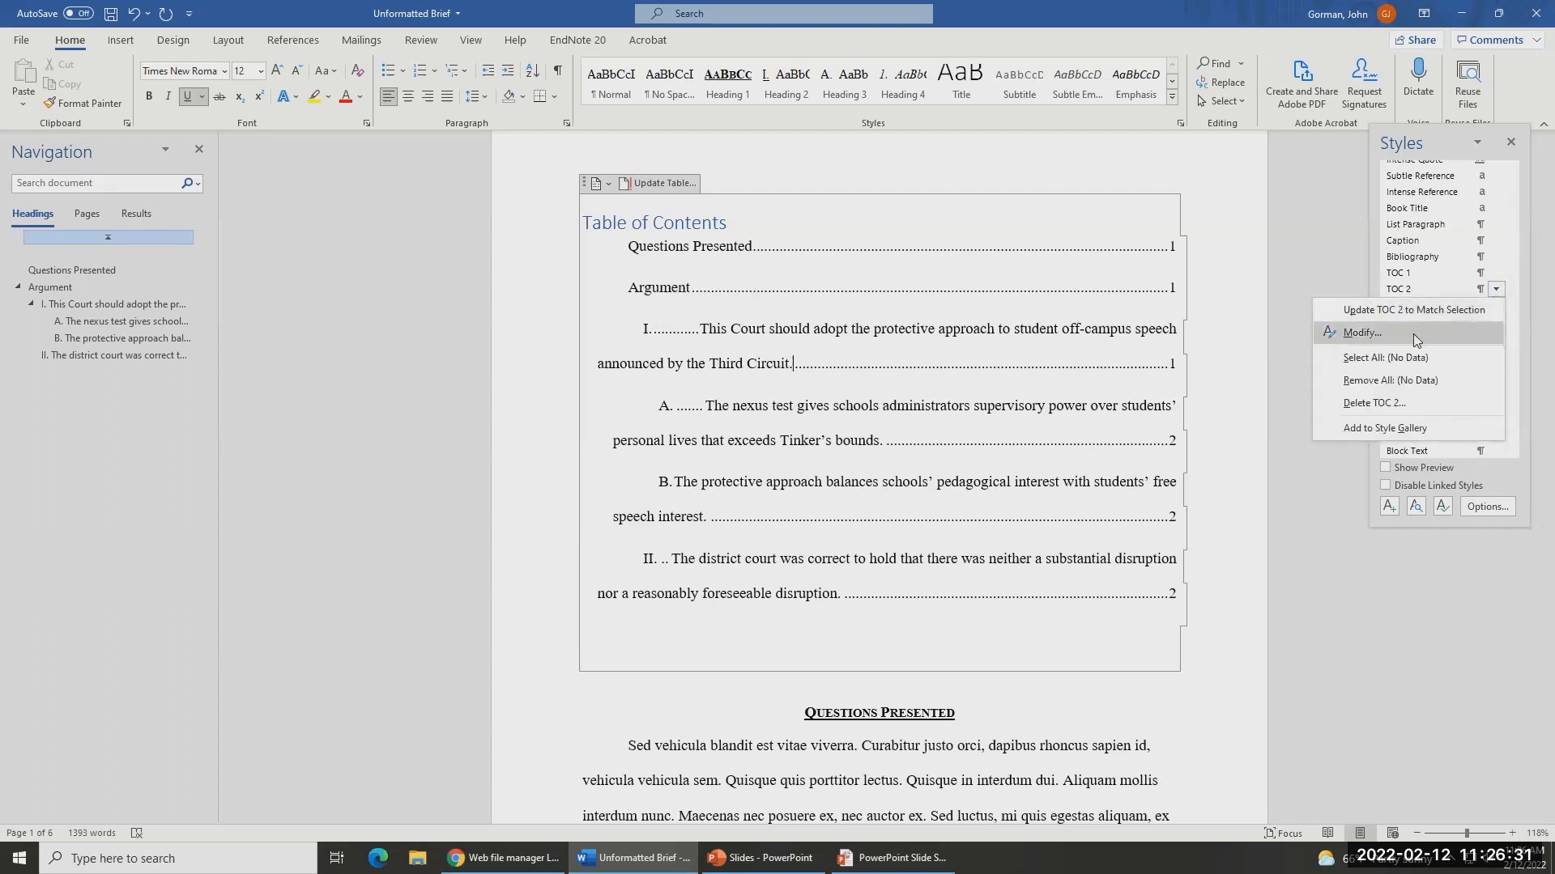
left_click(1412, 335)
left_click(576, 579)
left_click(611, 617)
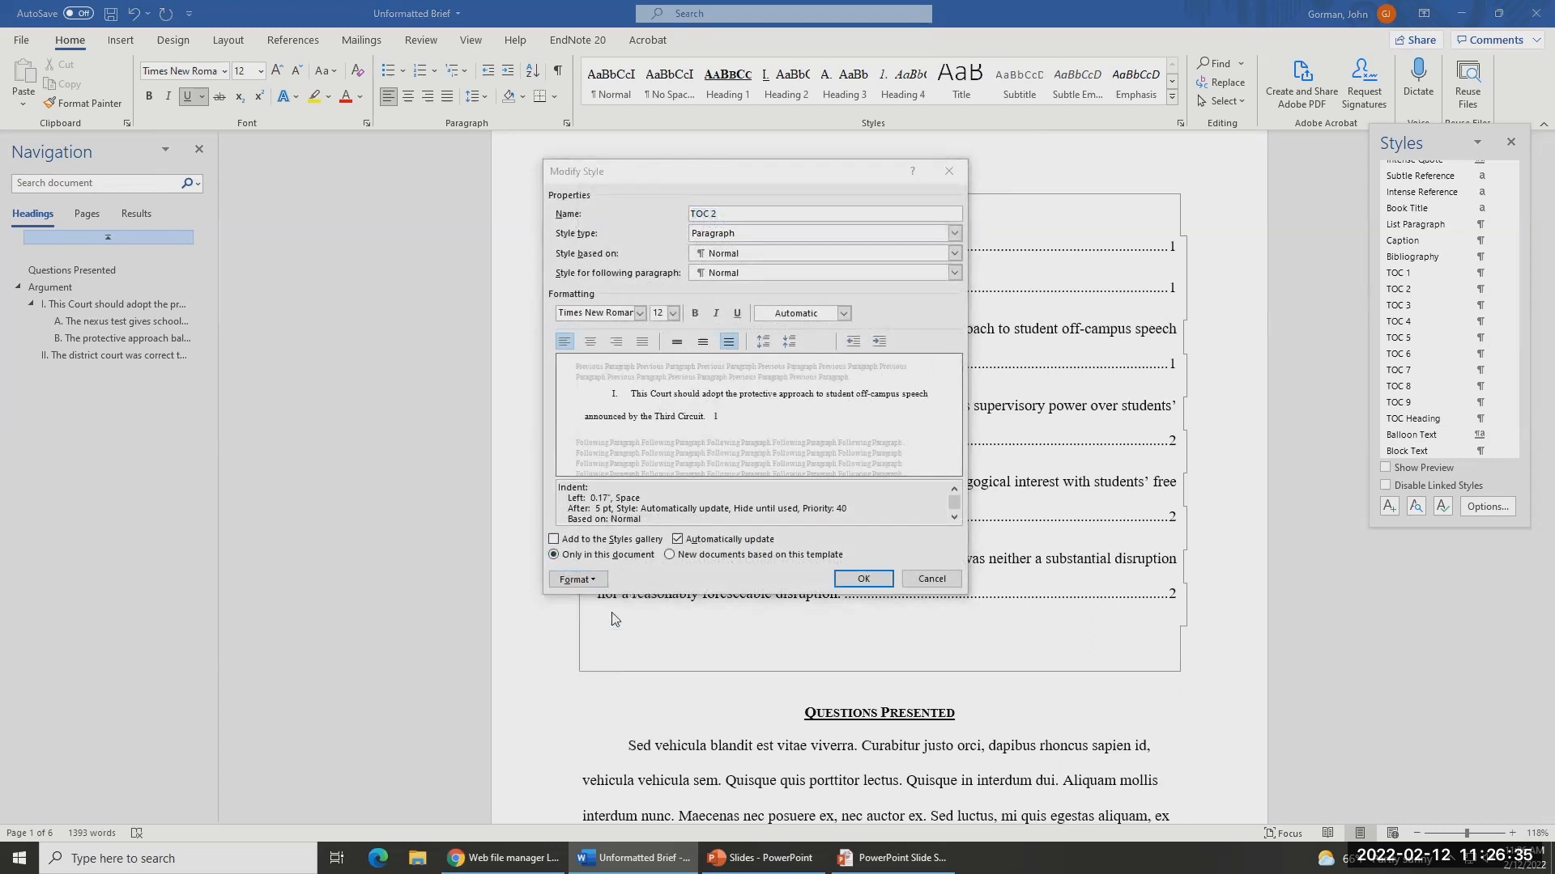
left_click(672, 226)
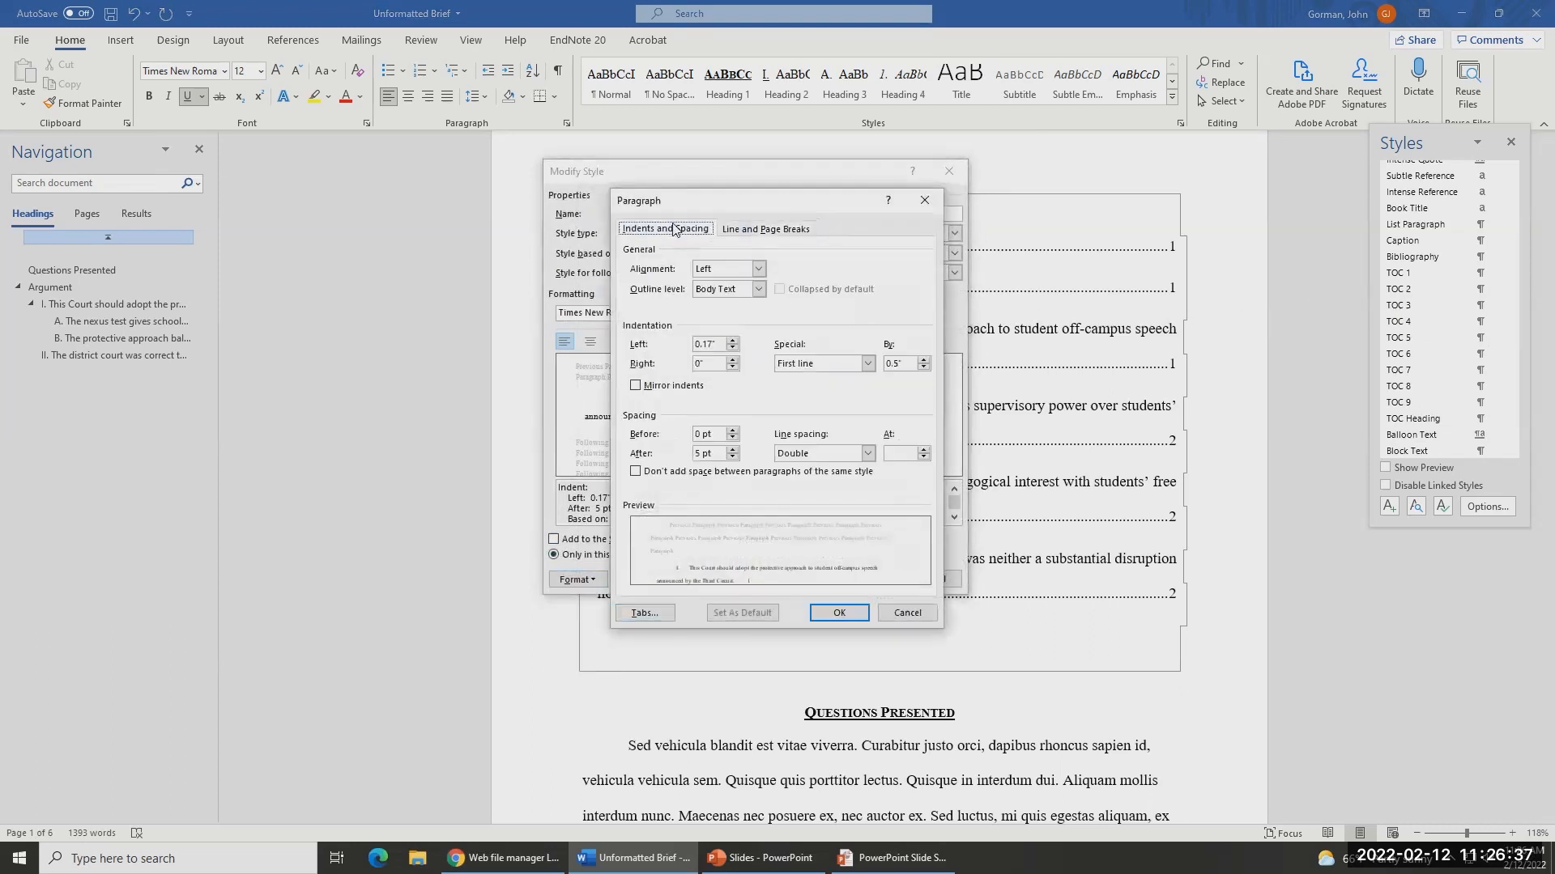
left_click(819, 368)
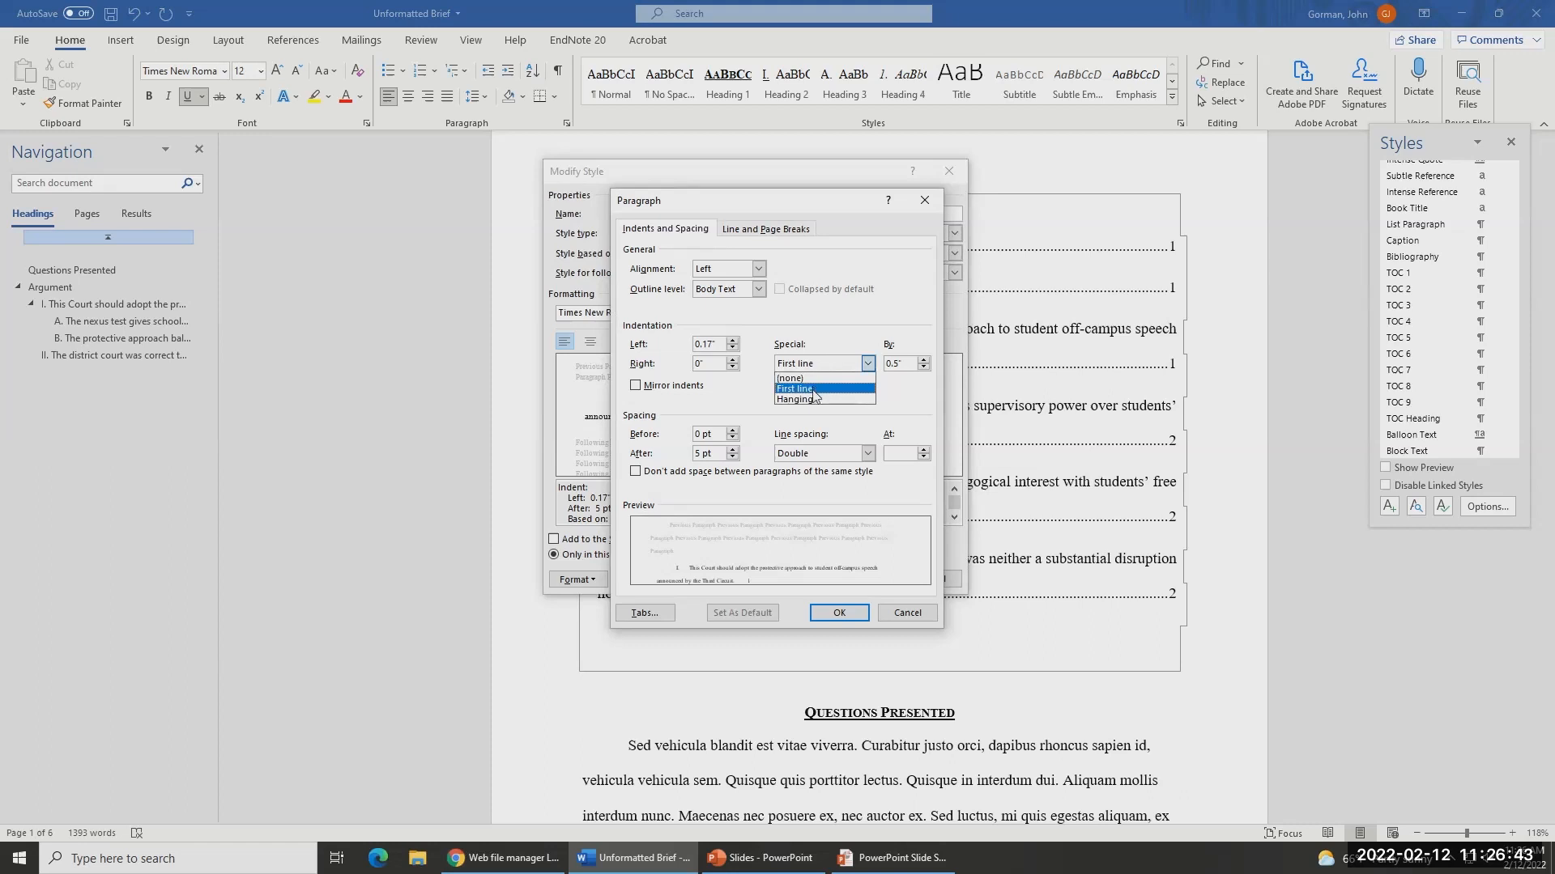
left_click(813, 400)
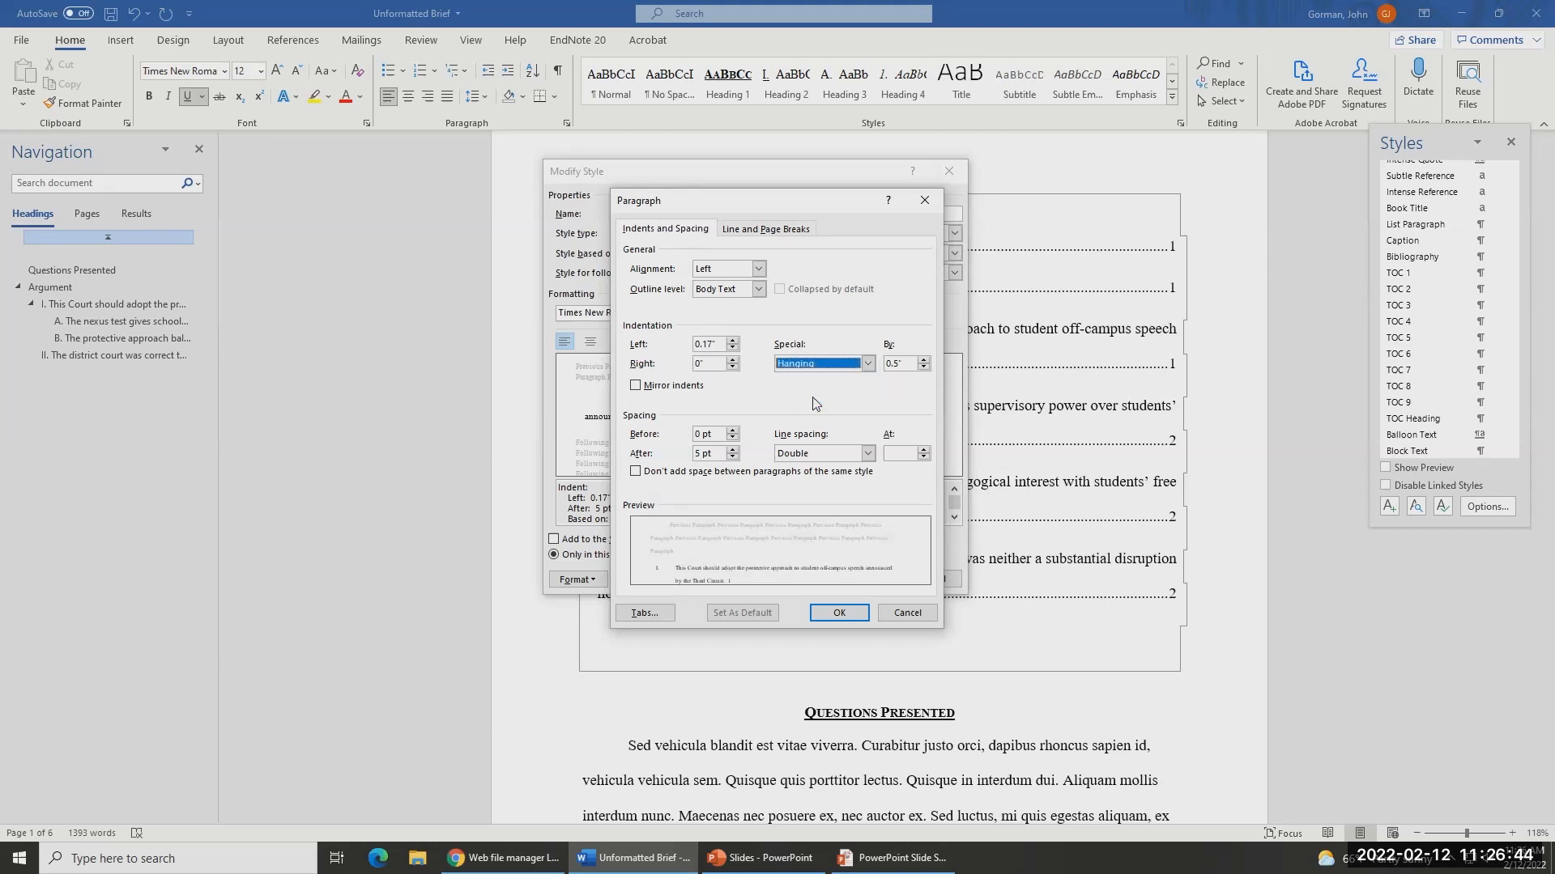
left_click(924, 368)
left_click(924, 368)
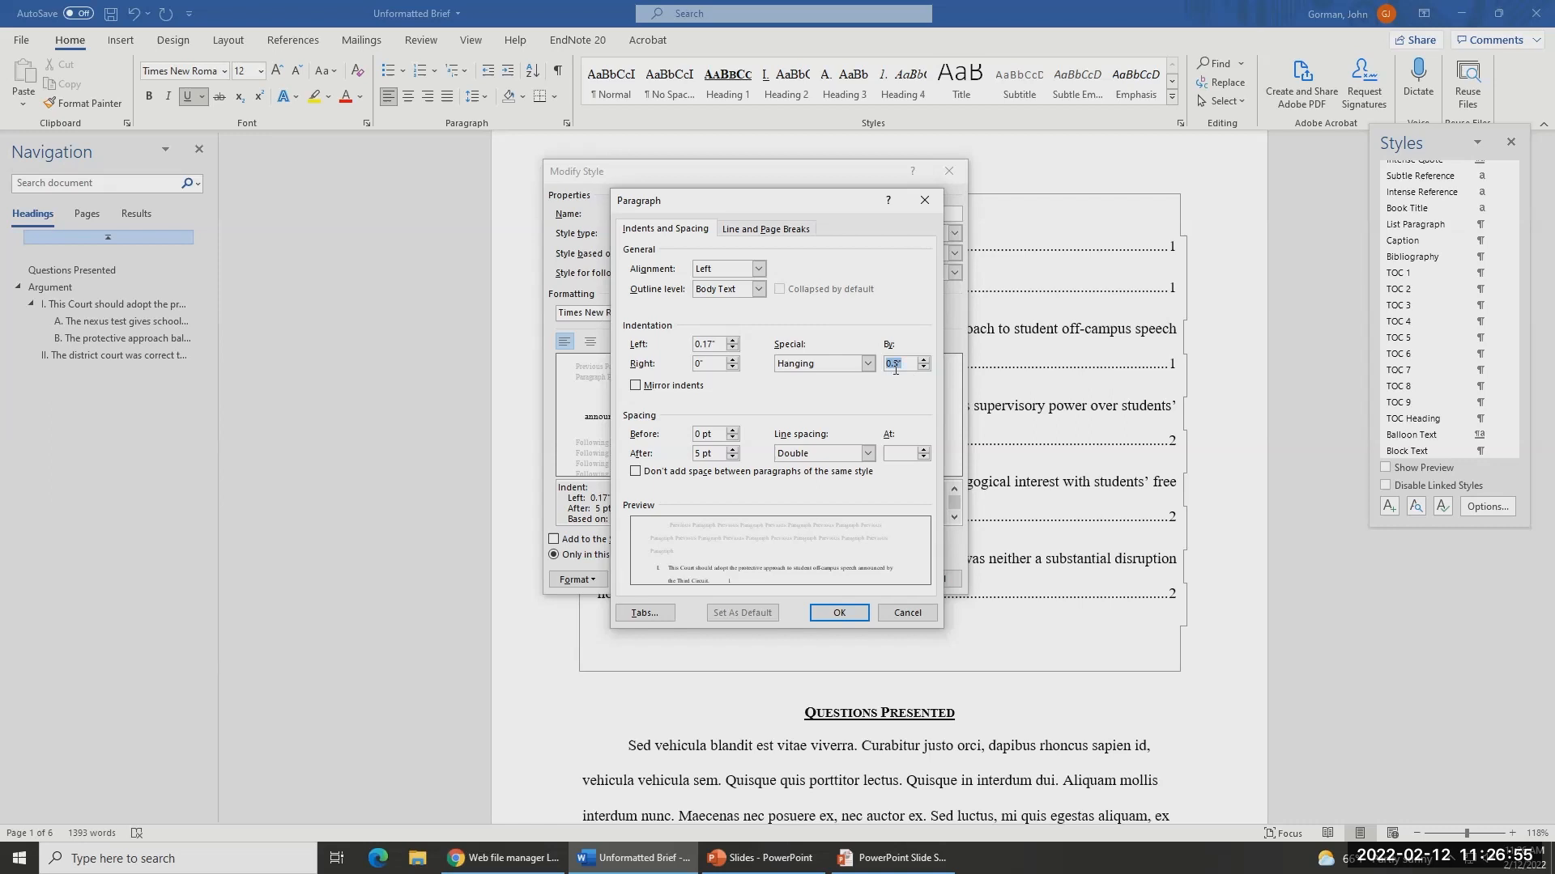
left_click(829, 613)
left_click(857, 580)
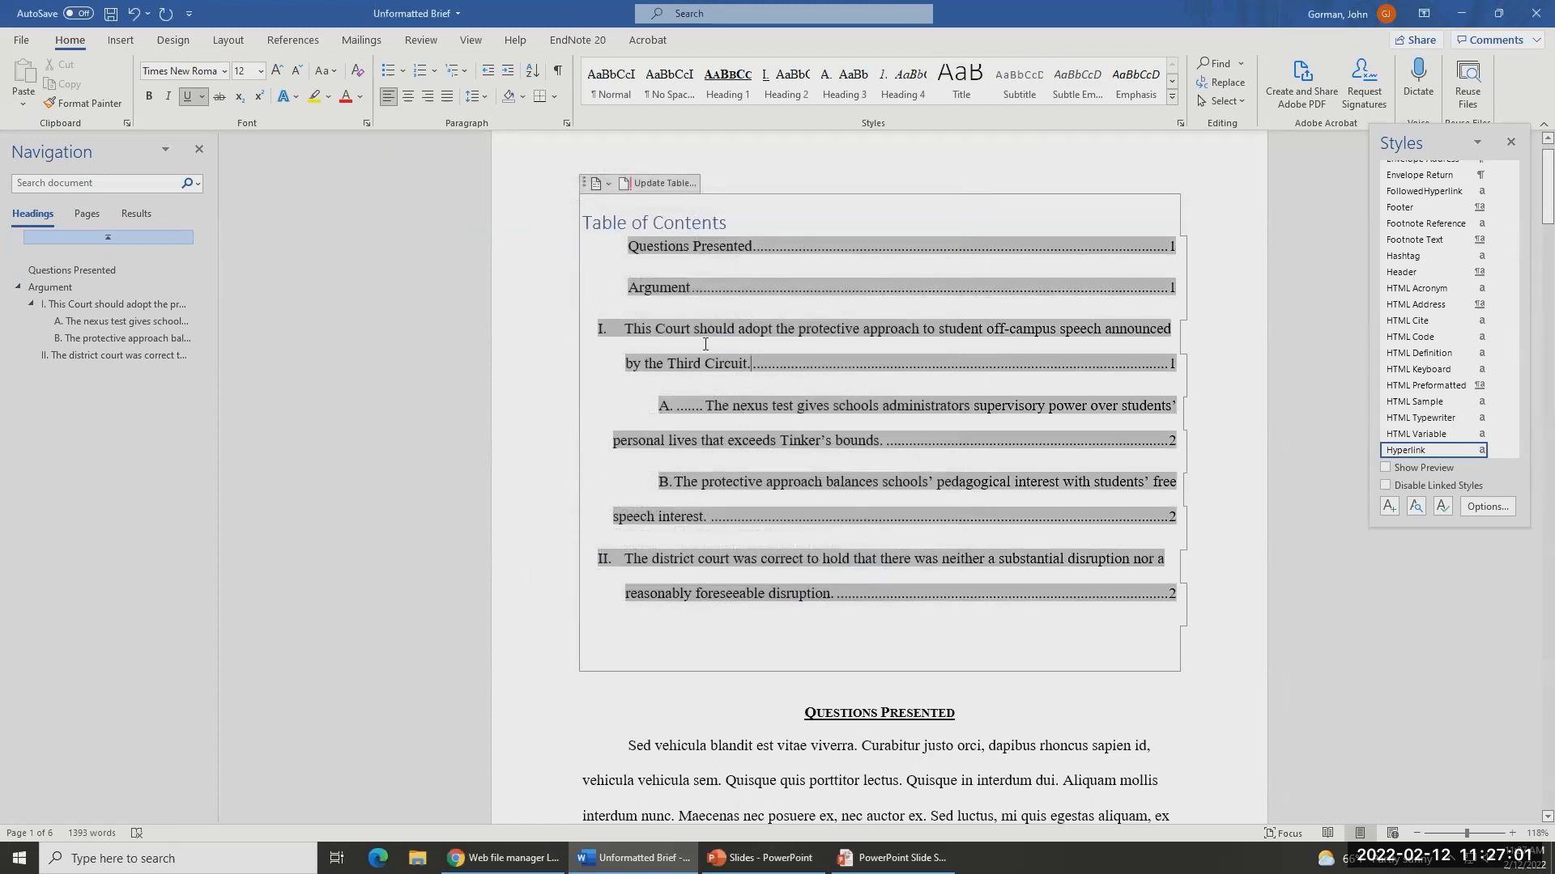
- Modify the TOC 3 style's paragraph format to use a hanging indent of 0.3"
scroll(1458, 337, "up", 6)
scroll(1473, 324, "up", 7)
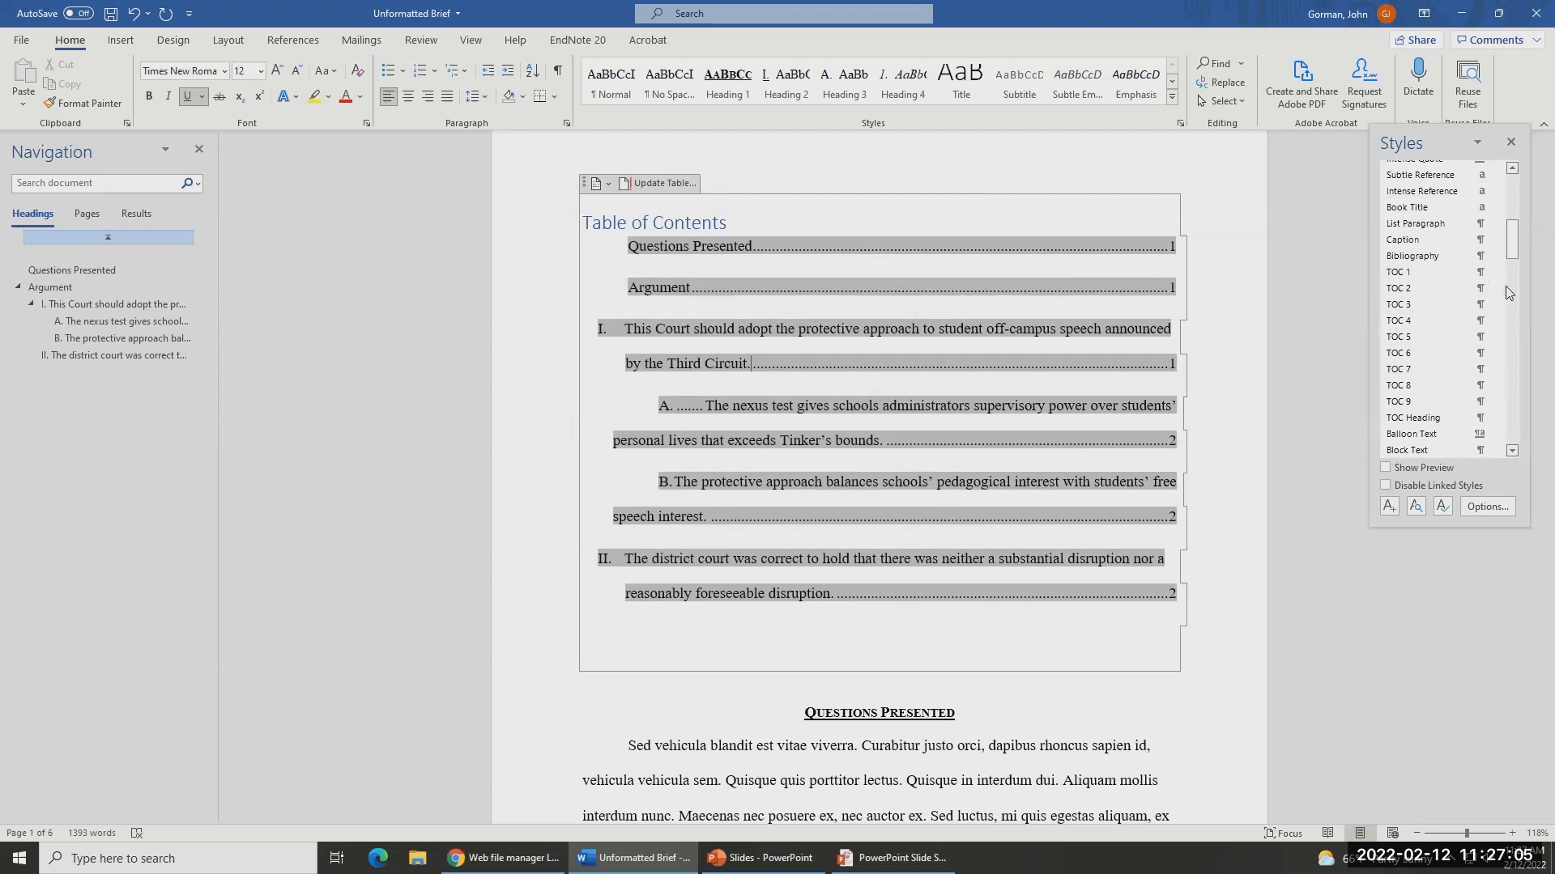
left_click(1497, 306)
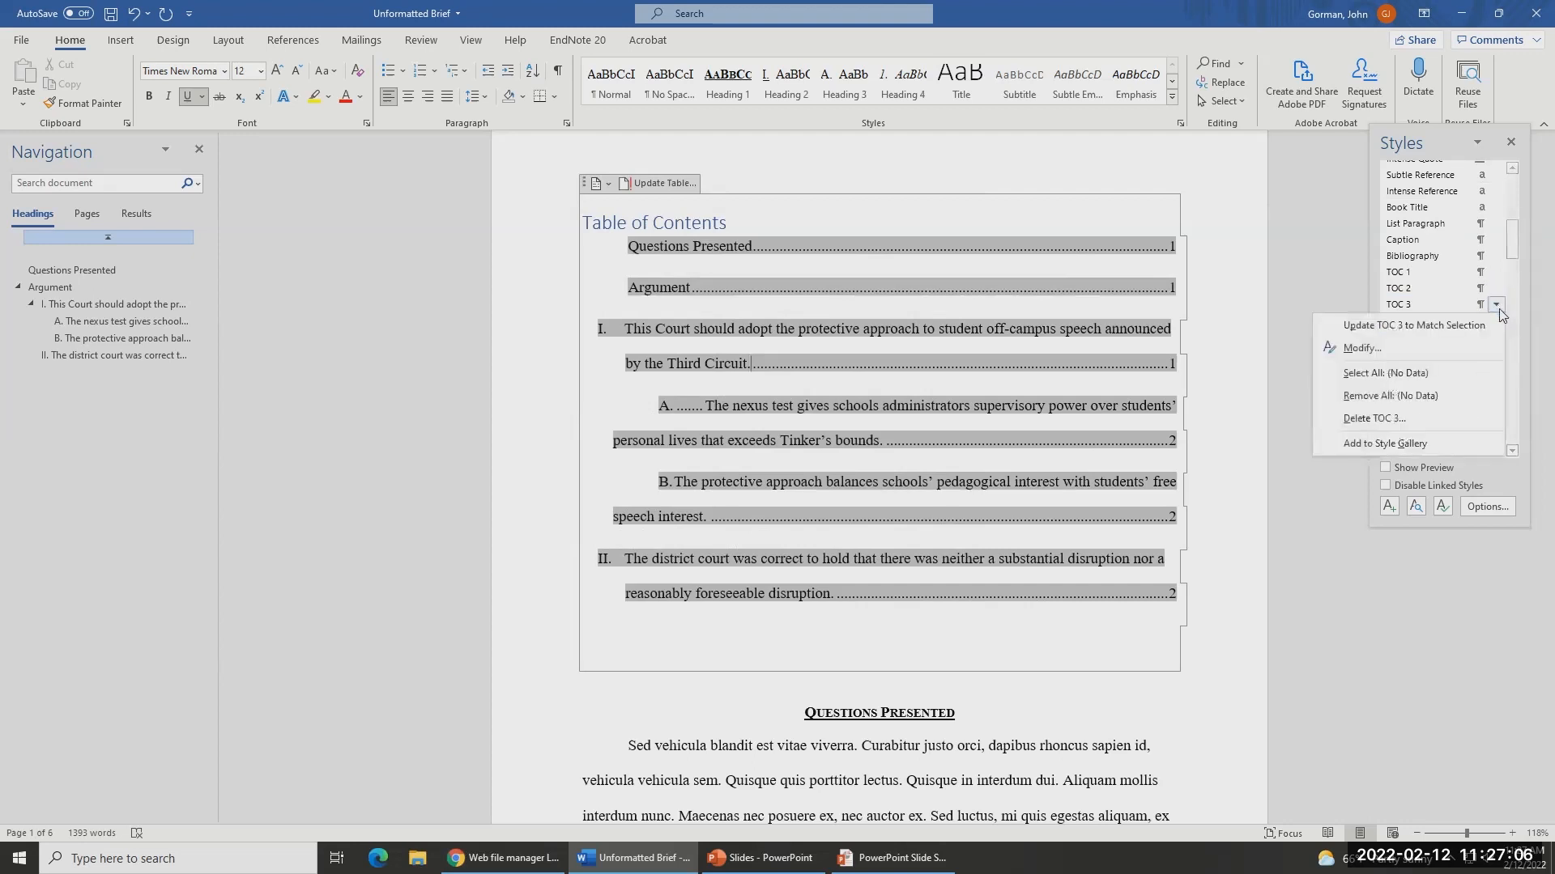
left_click(1444, 345)
left_click(578, 580)
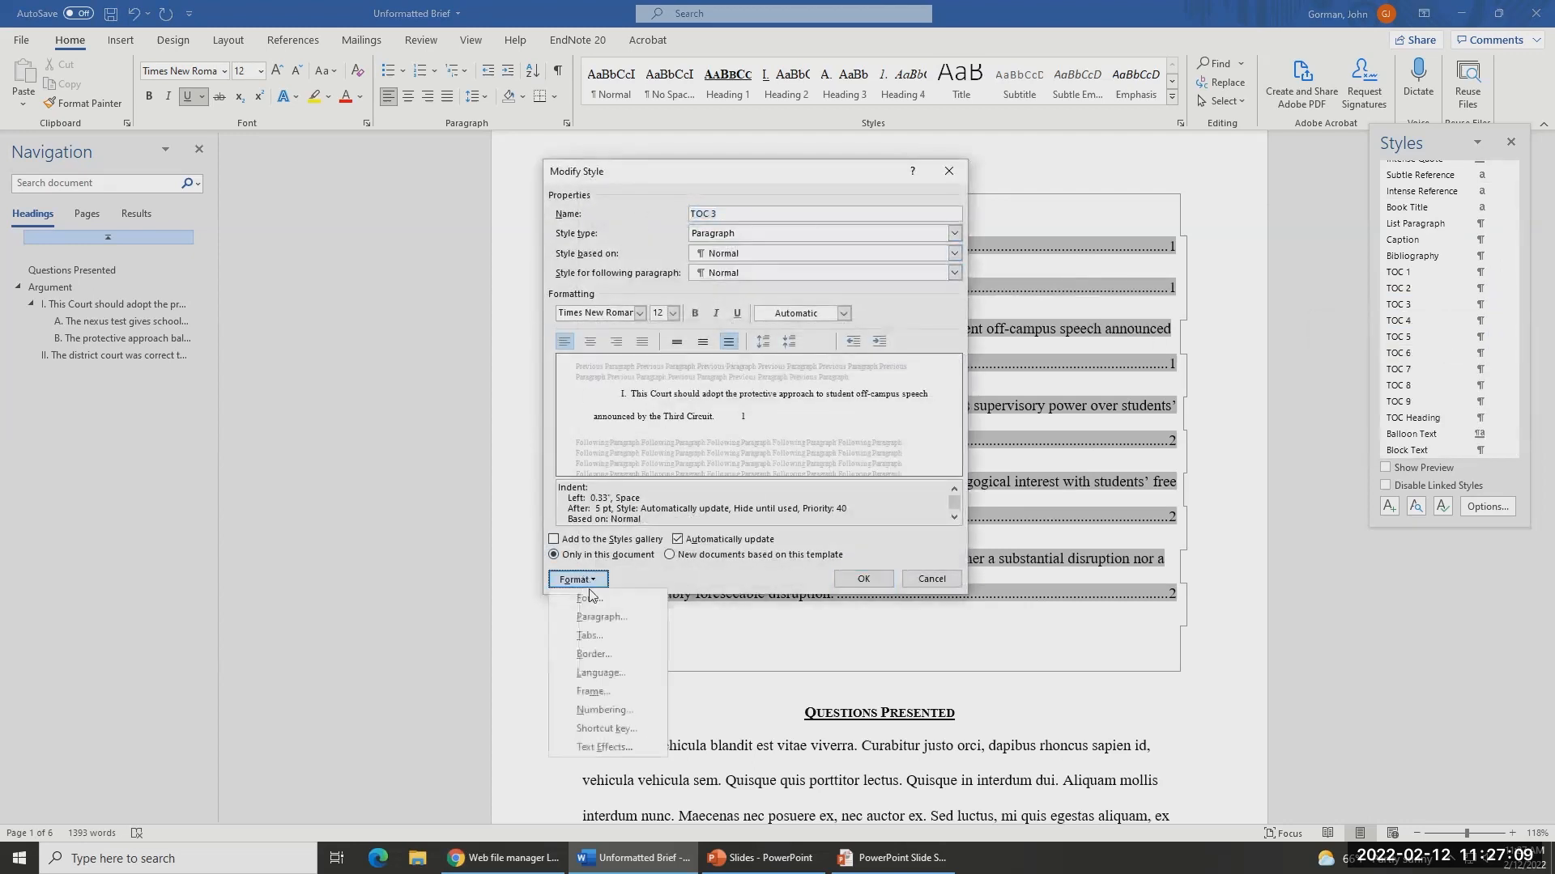
left_click(602, 619)
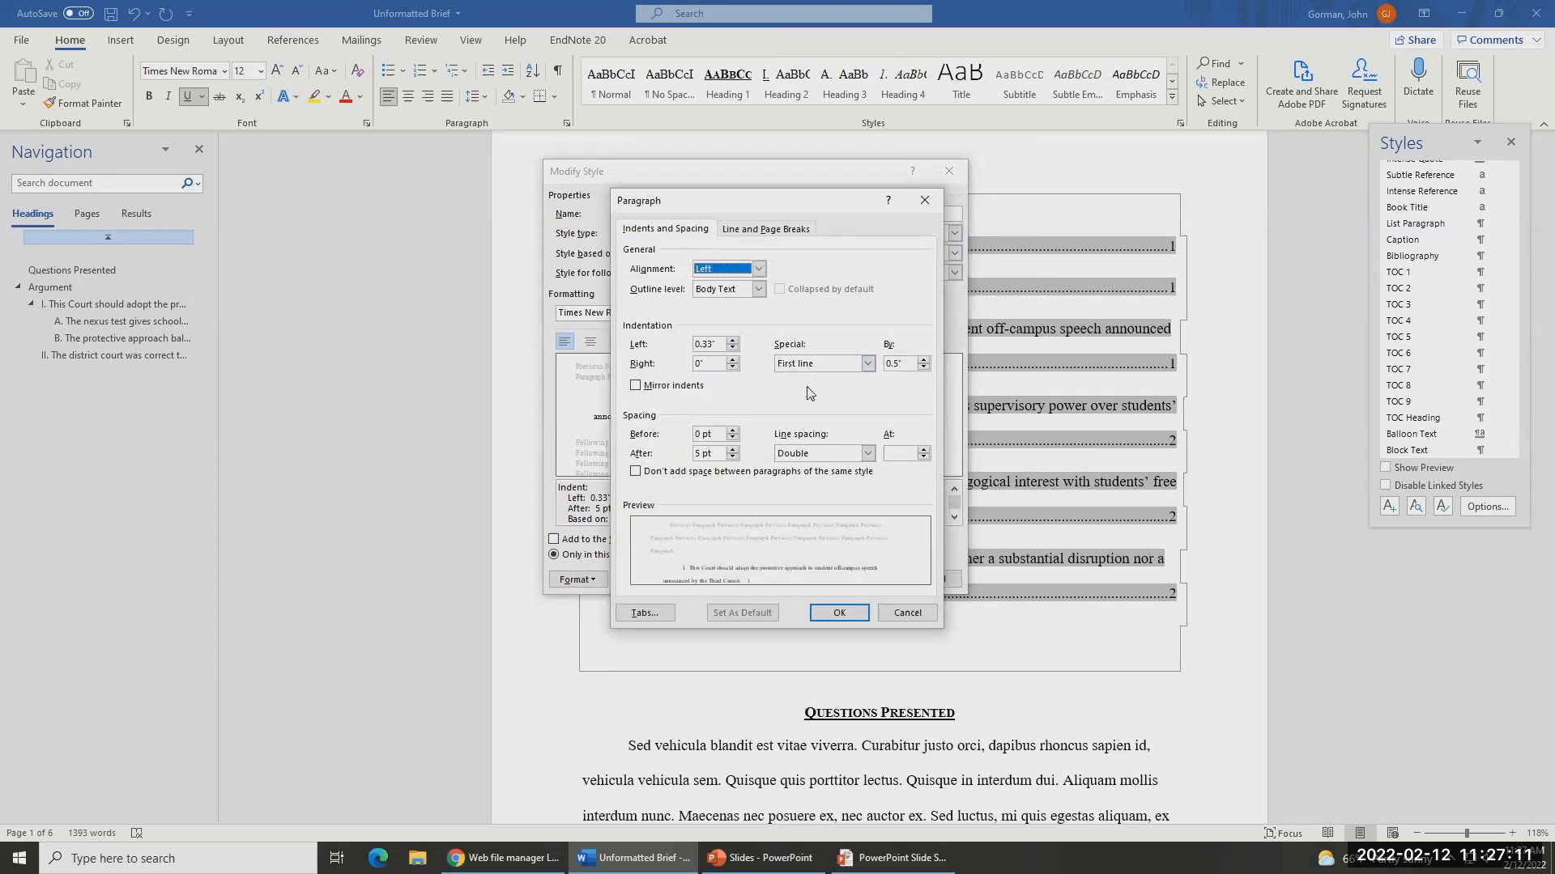
left_click(867, 363)
left_click(814, 399)
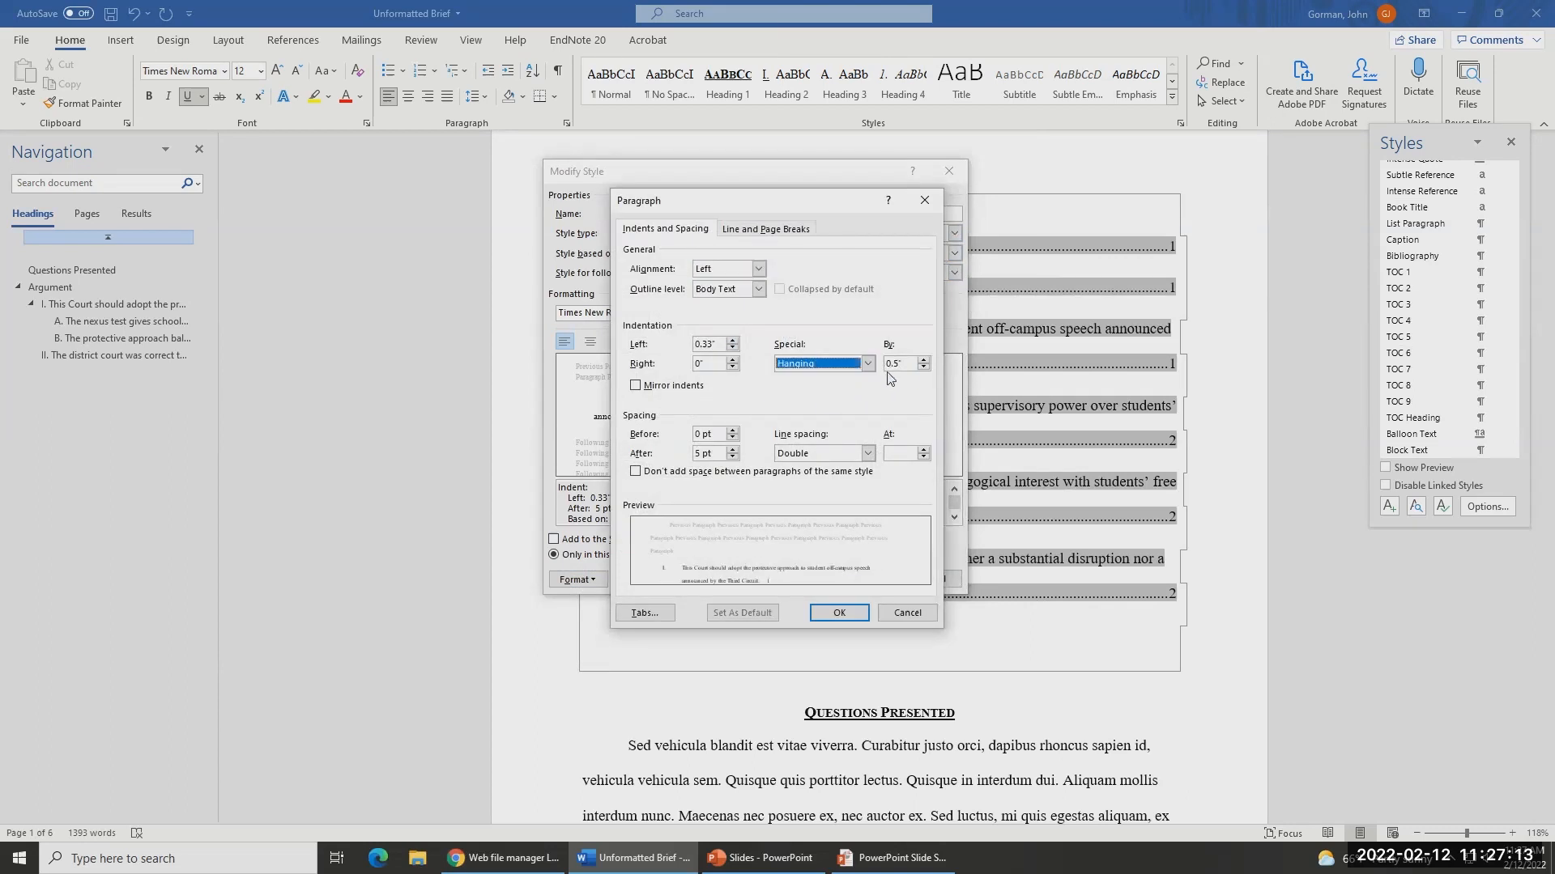
left_click(923, 367)
left_click(923, 367)
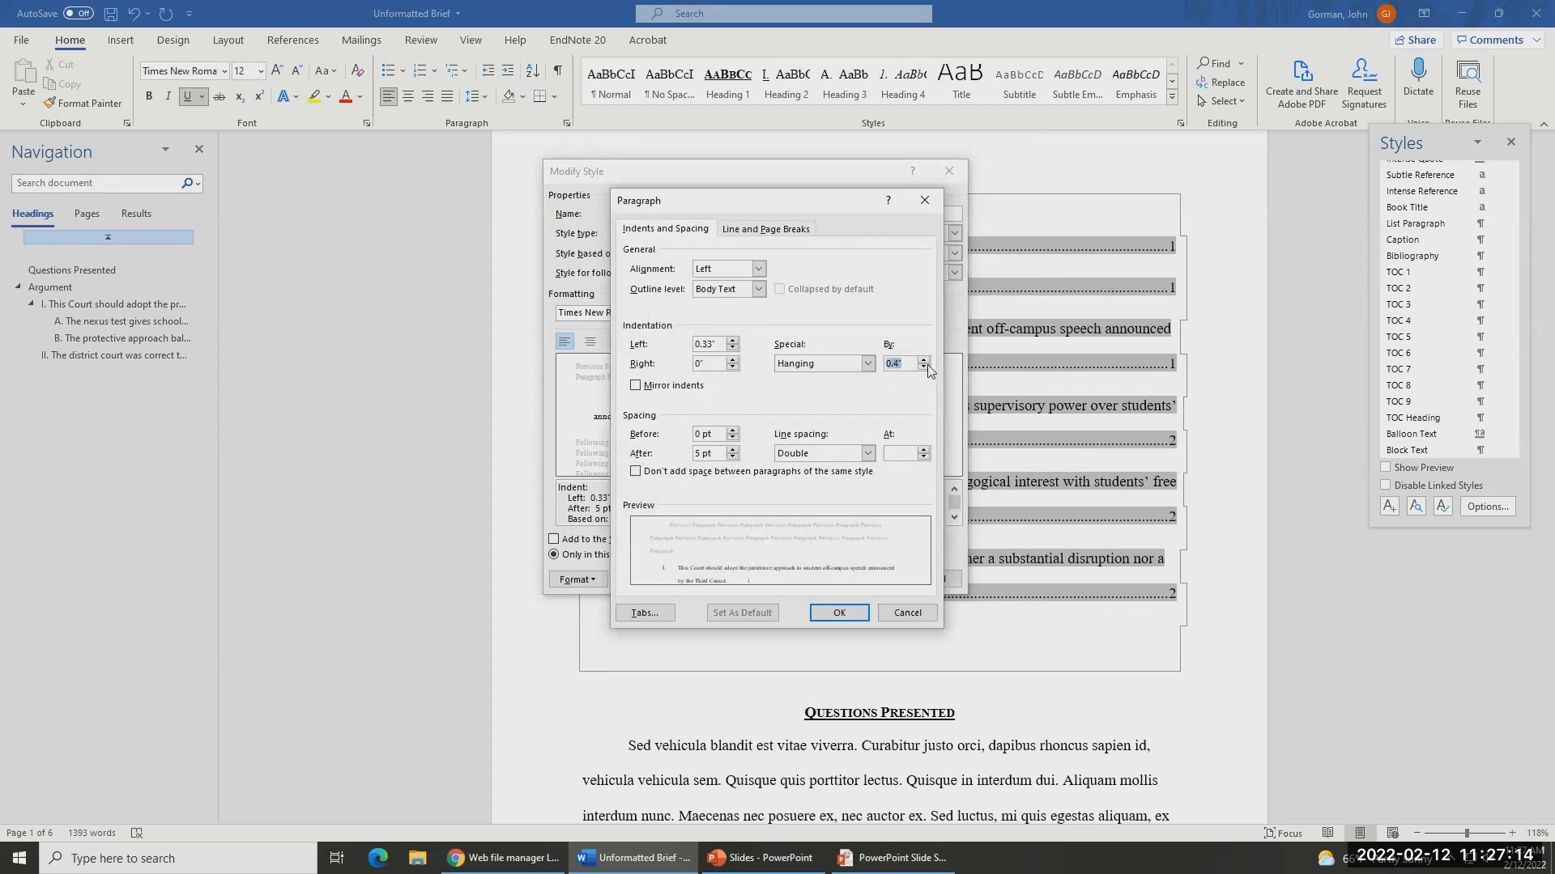
left_click(846, 613)
left_click(850, 578)
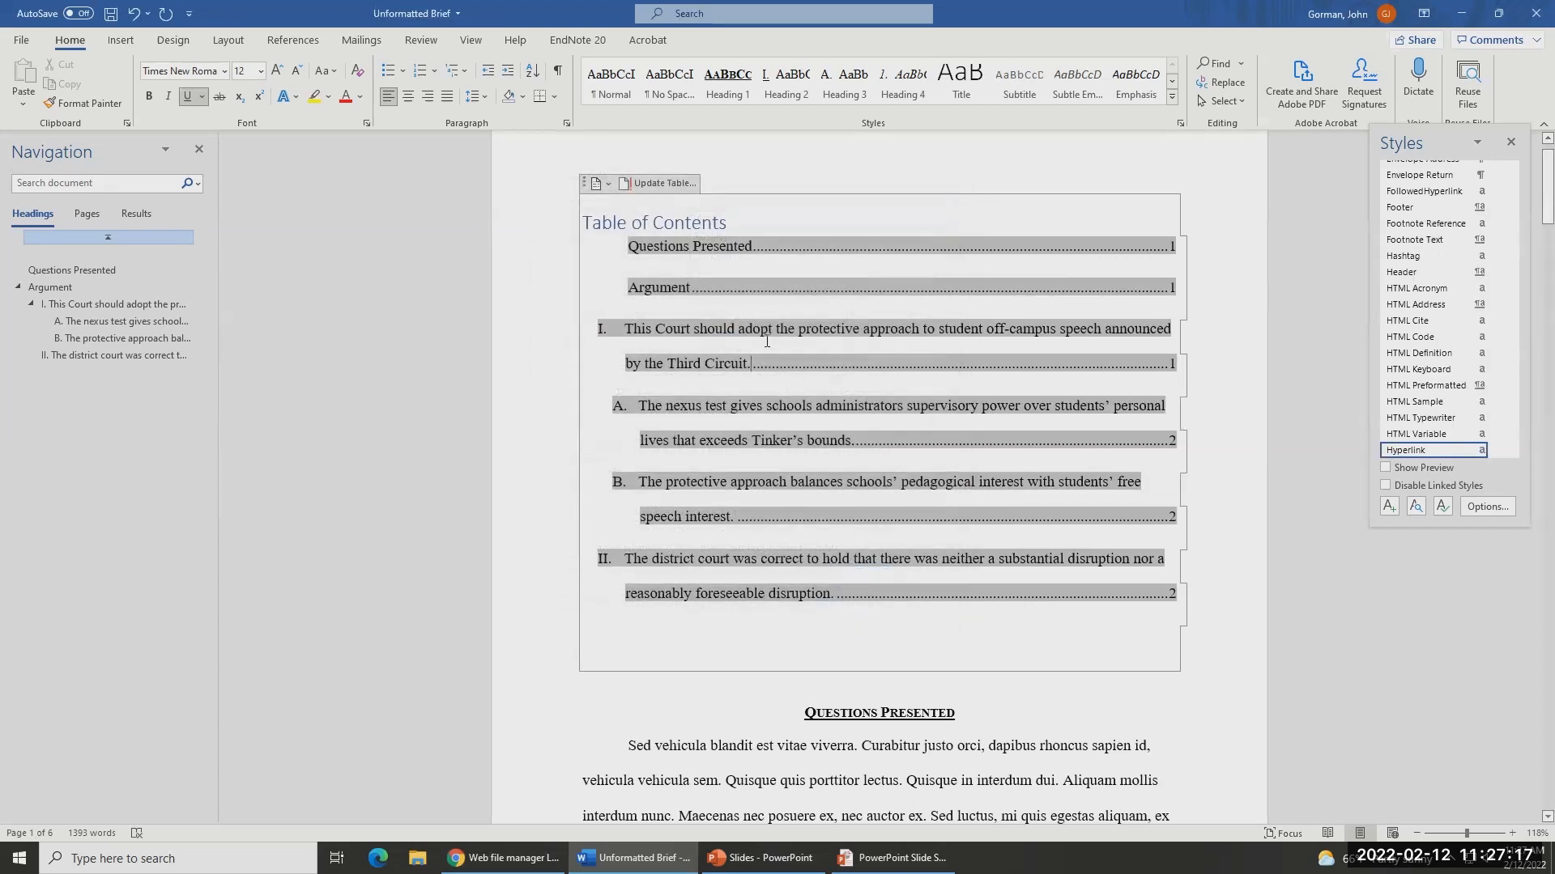
- Update the TOC Heading style to match the formatting of the Questions Presented heading
left_click(687, 221)
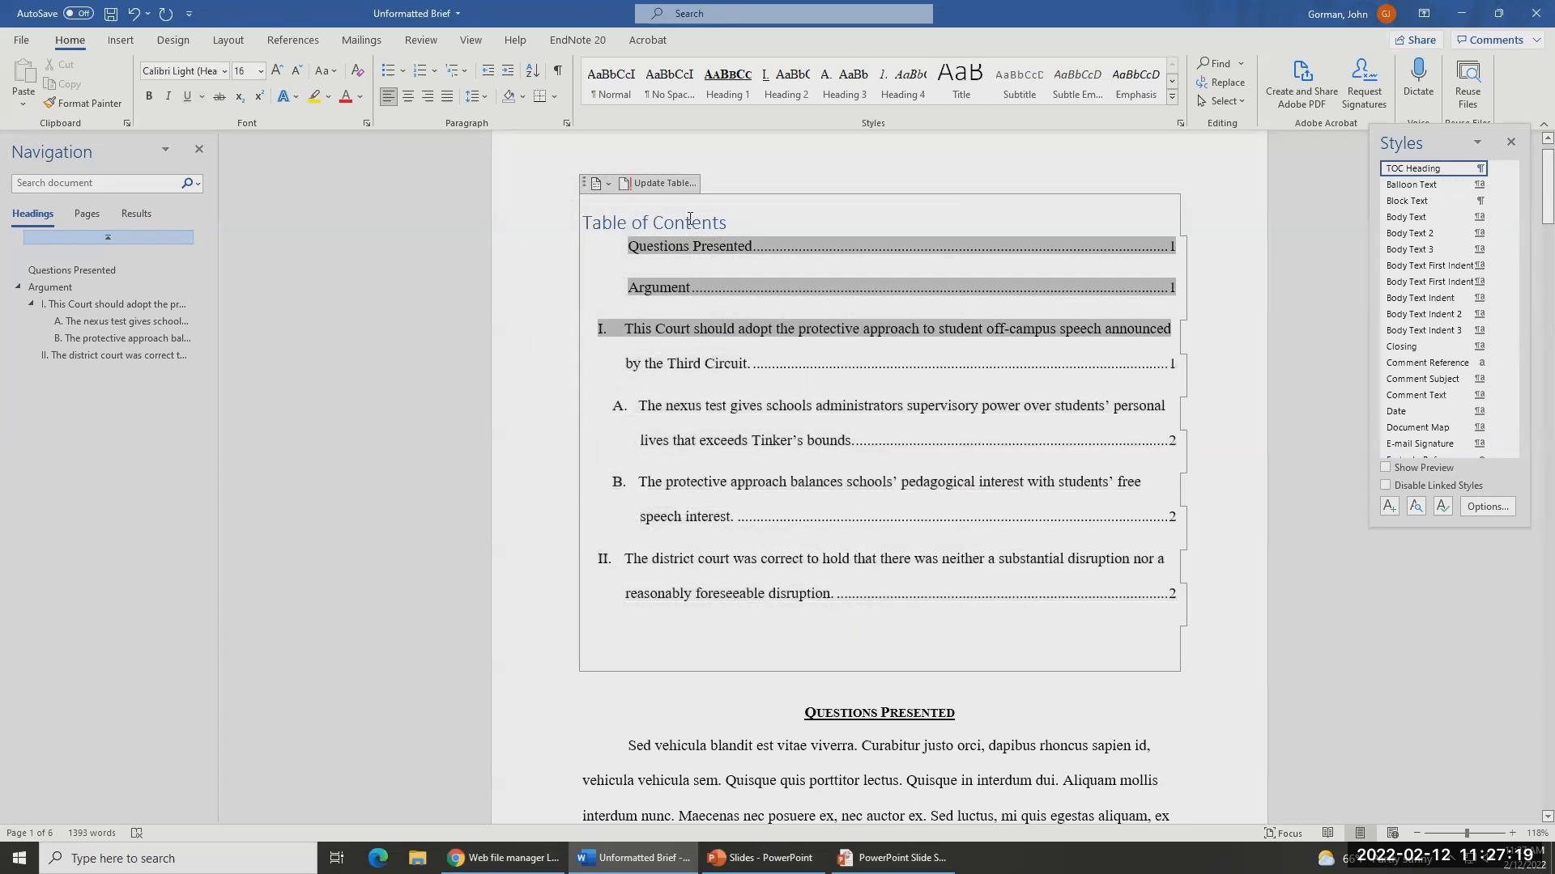
double_click(590, 224)
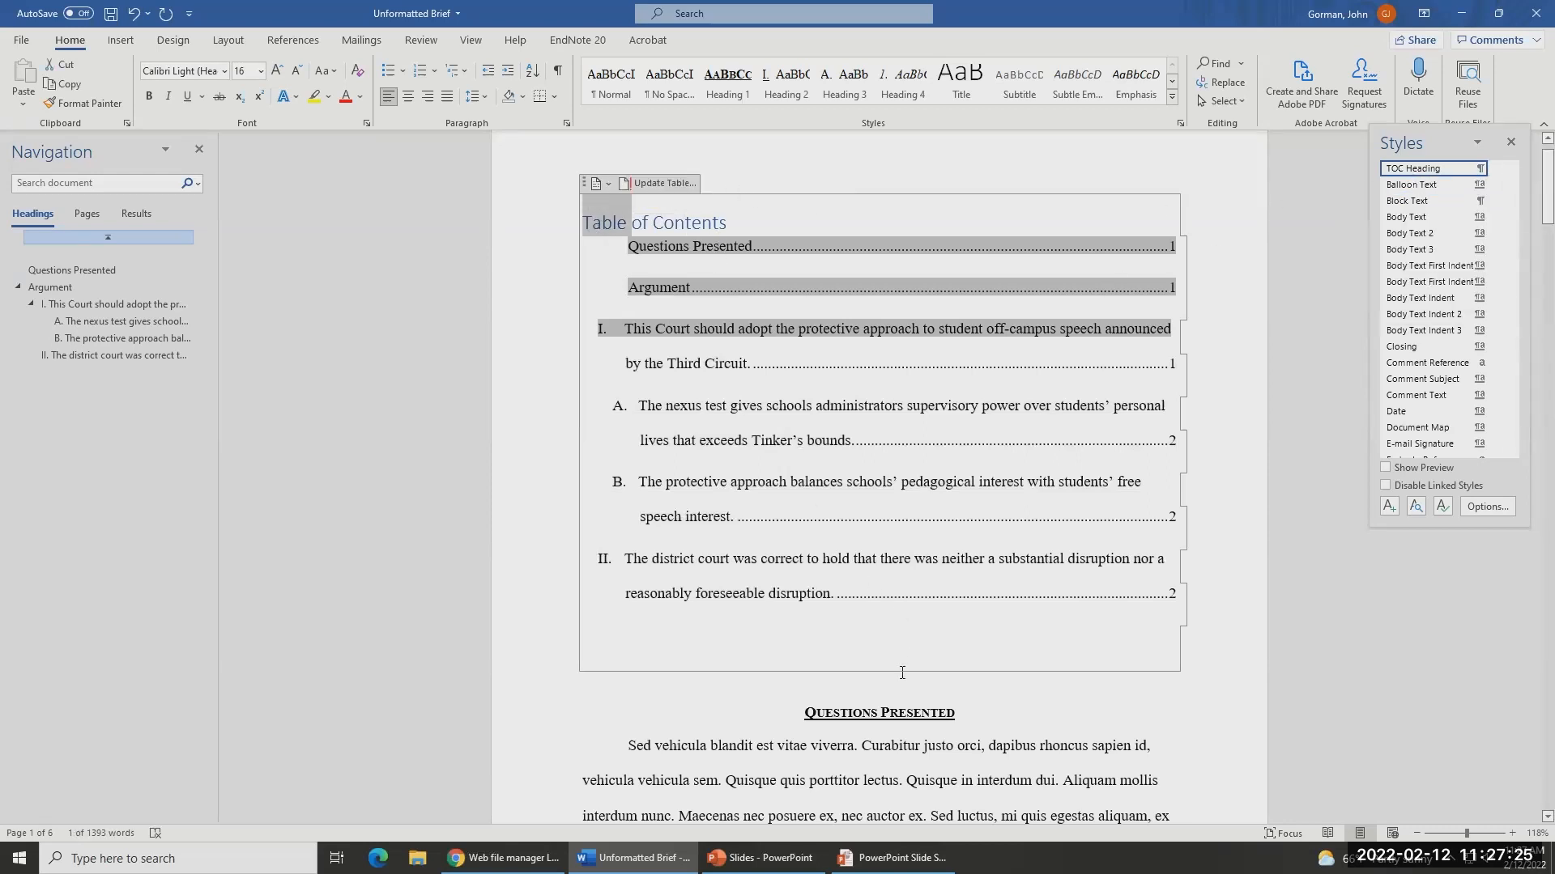
left_click(894, 712)
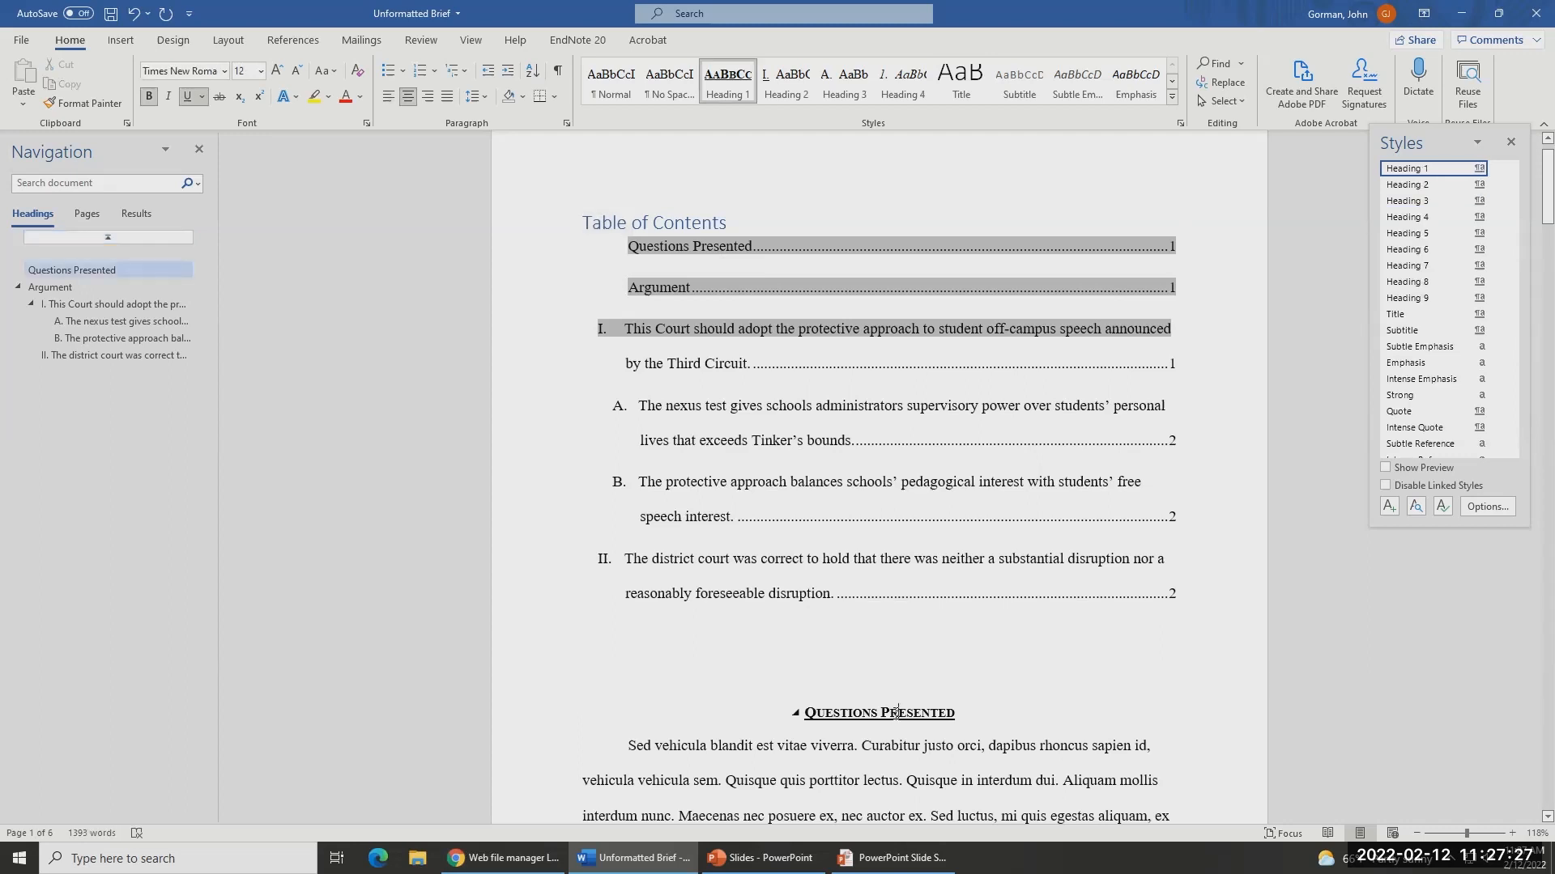
double_click(842, 716)
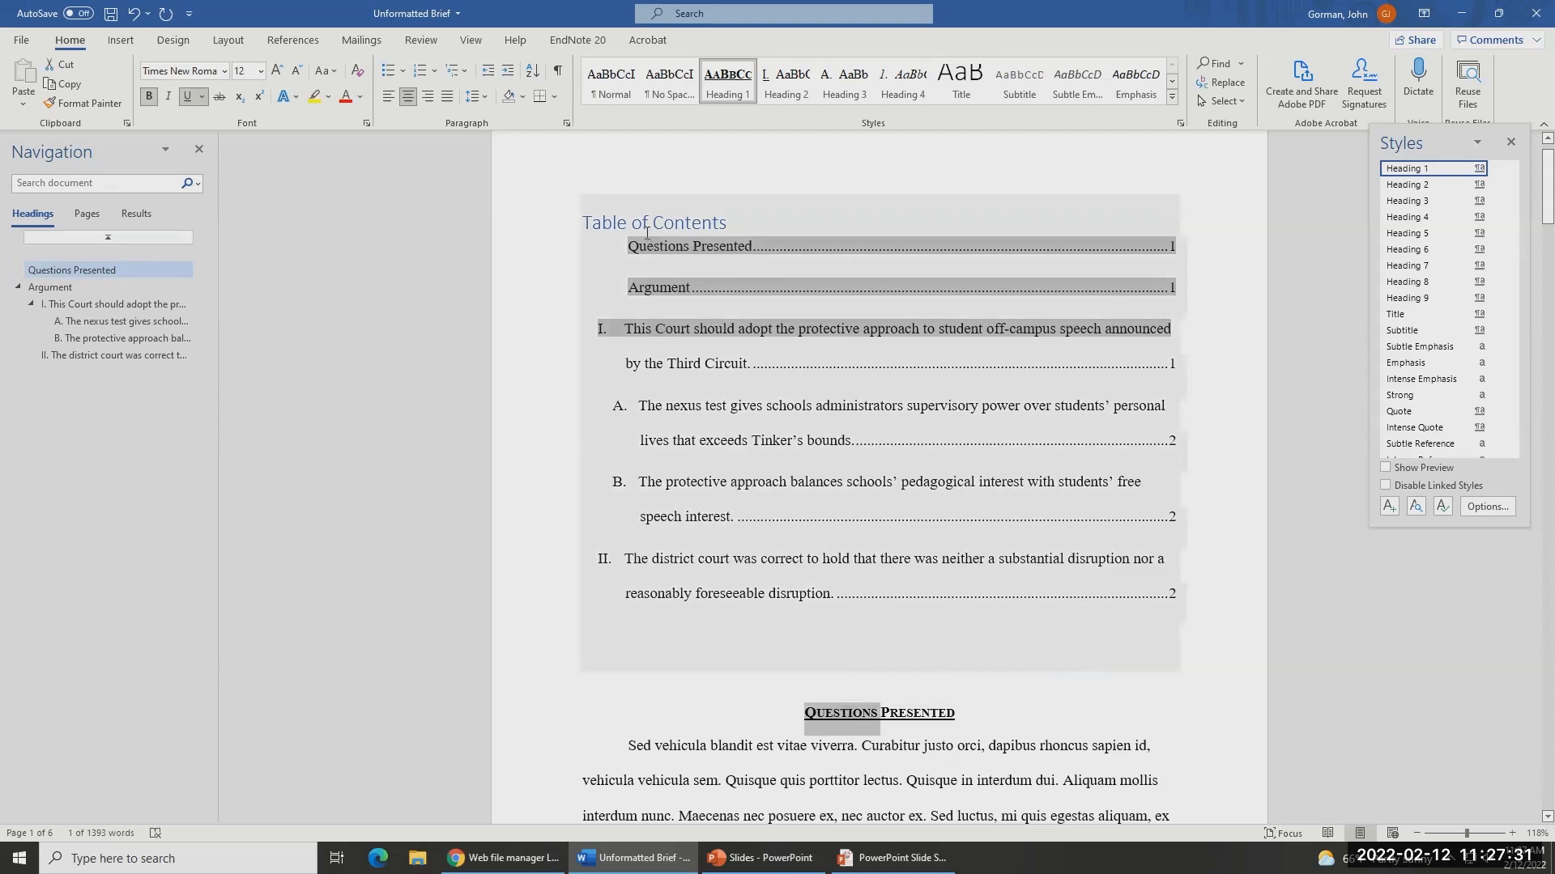
scroll(1437, 242, "up", 2)
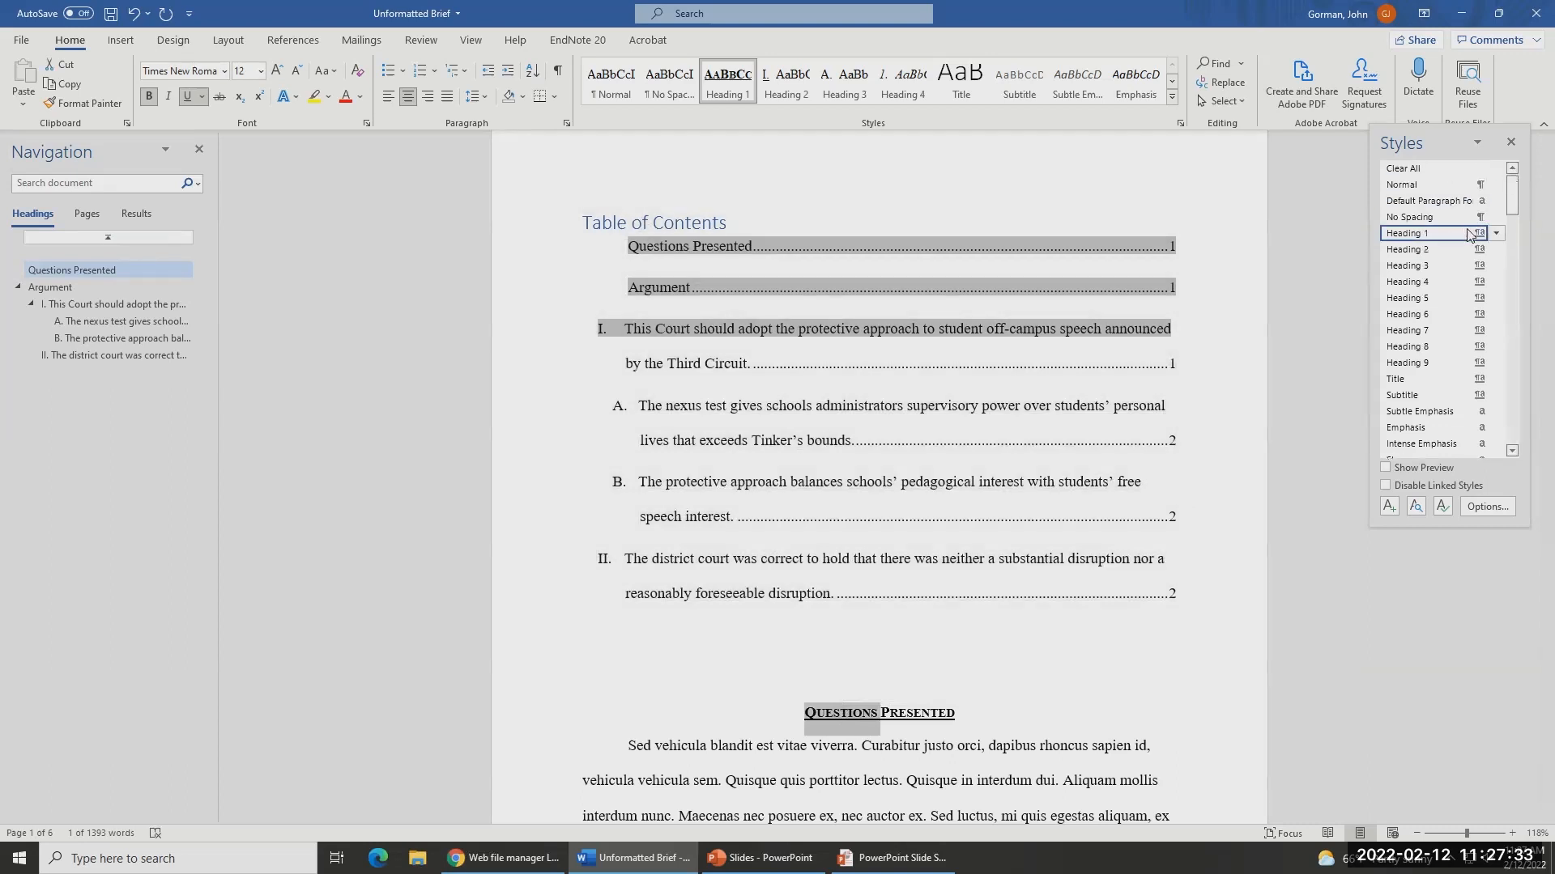
scroll(1433, 397, "down", 6)
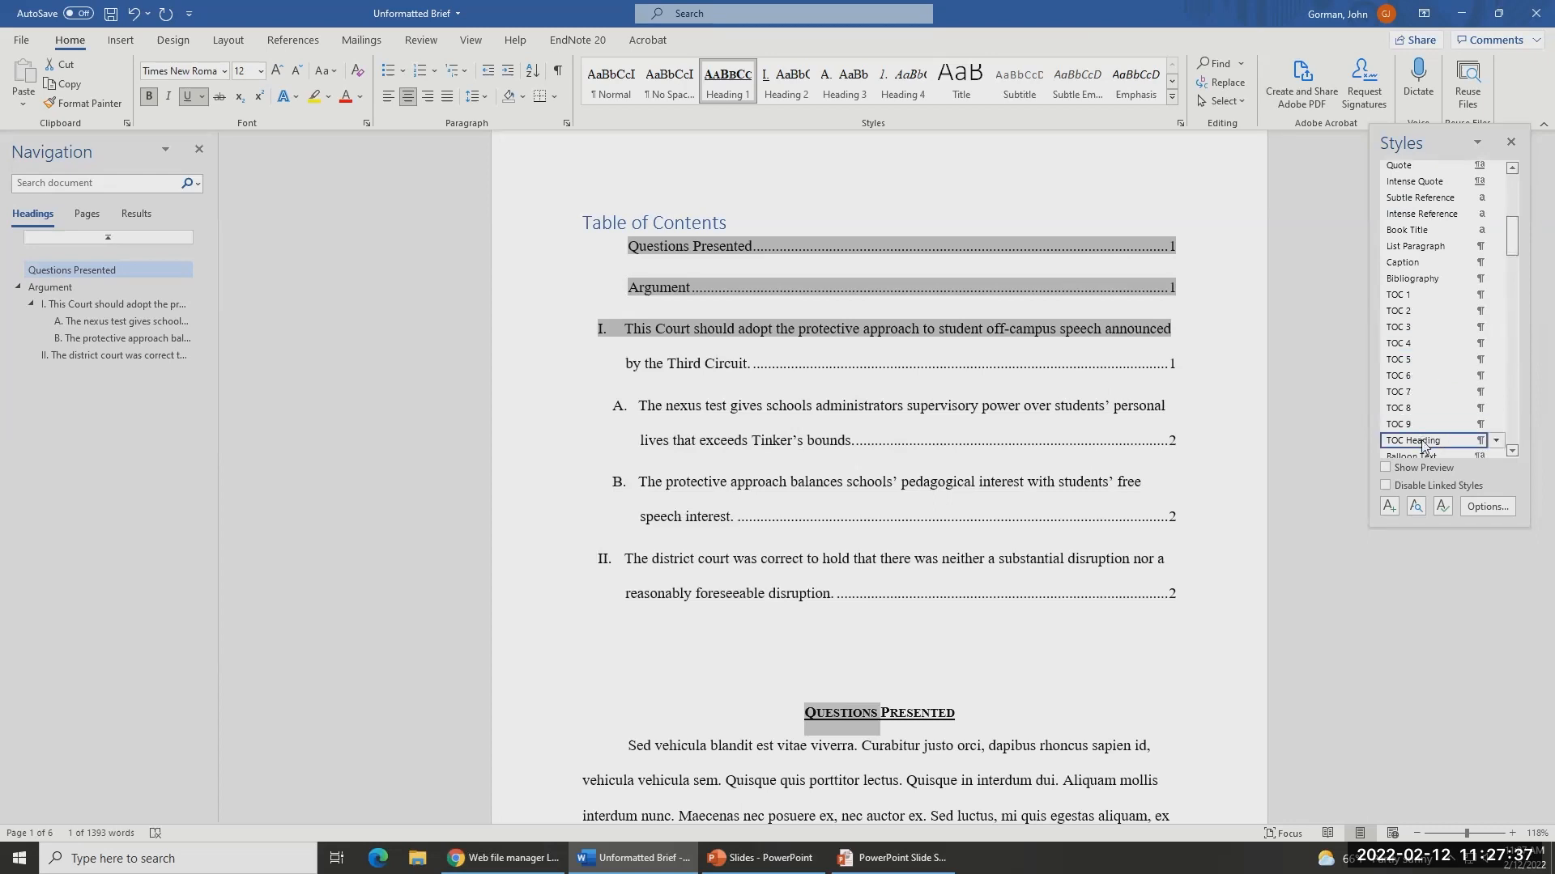
right_click(1422, 444)
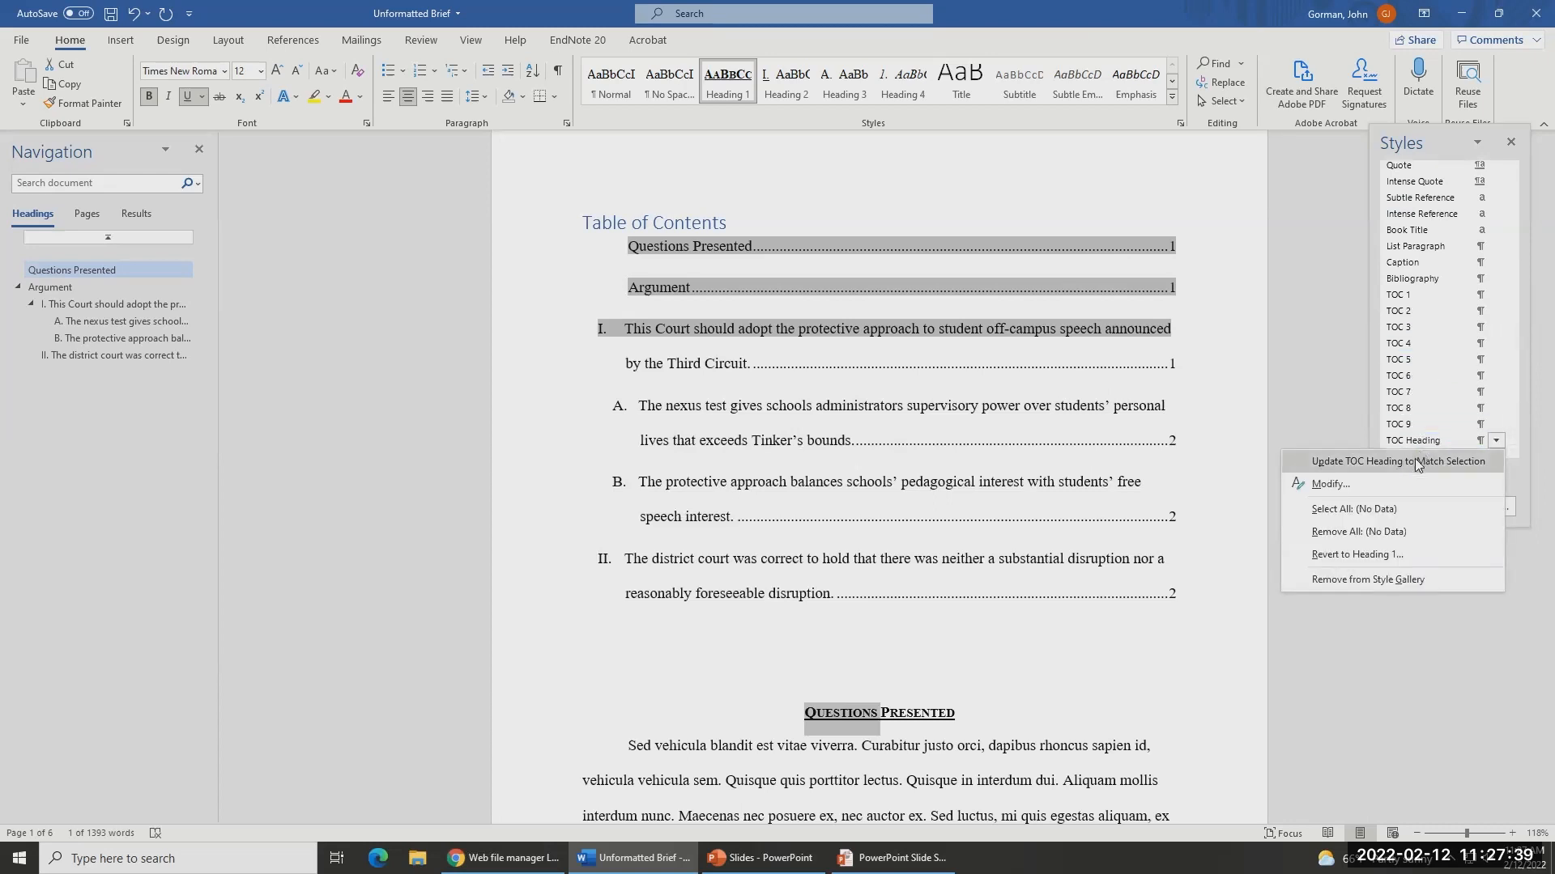
left_click(1418, 461)
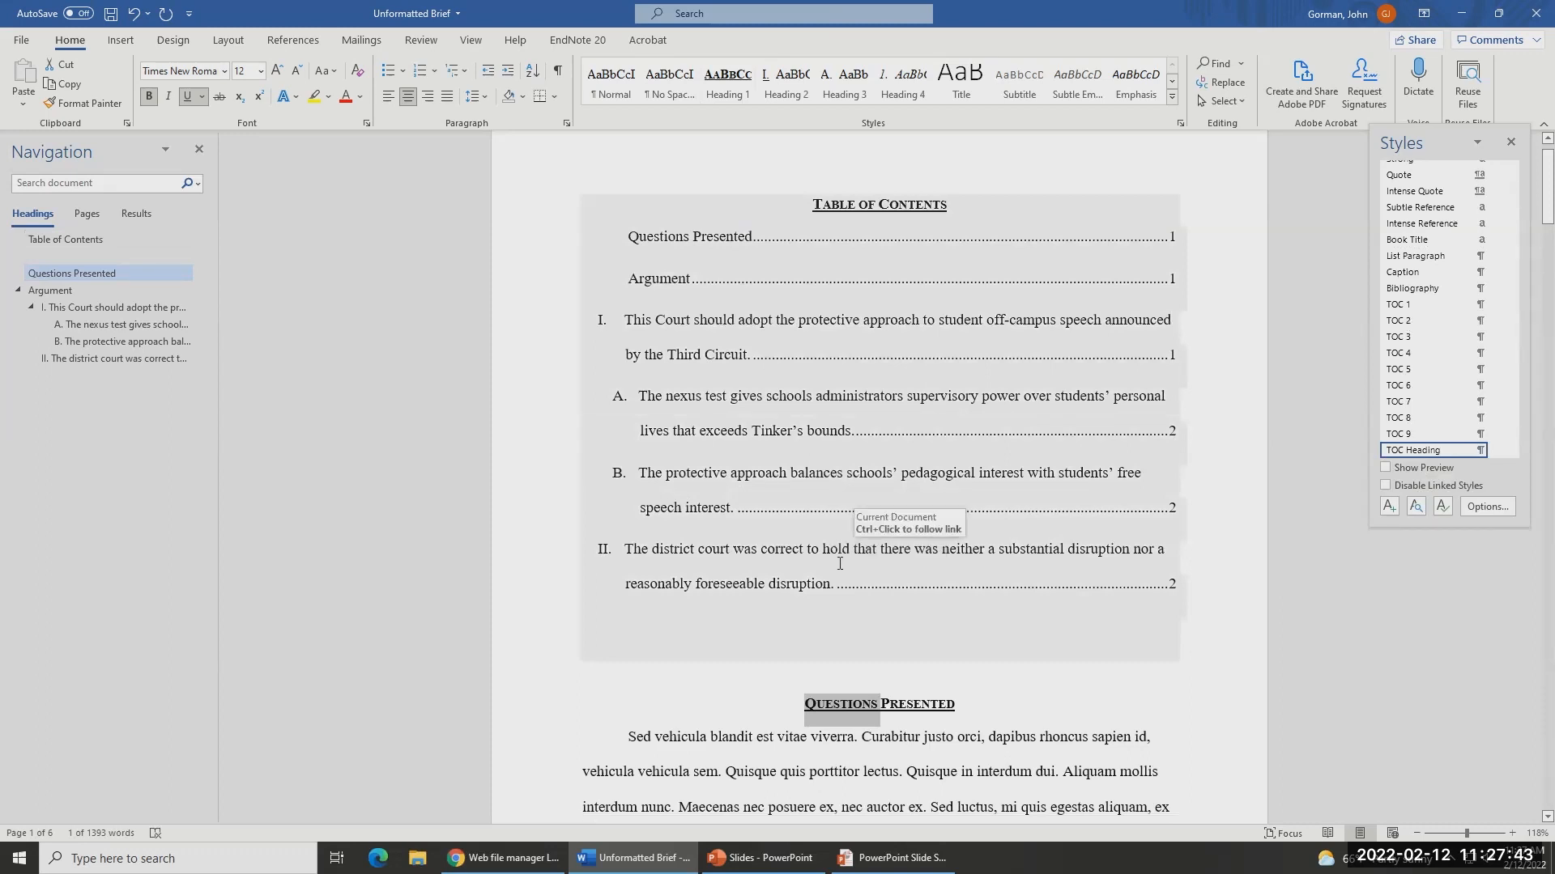
- Change the "Questions Presented" heading in the brief to the singular "Question Presented"
scroll(842, 563, "down", 3)
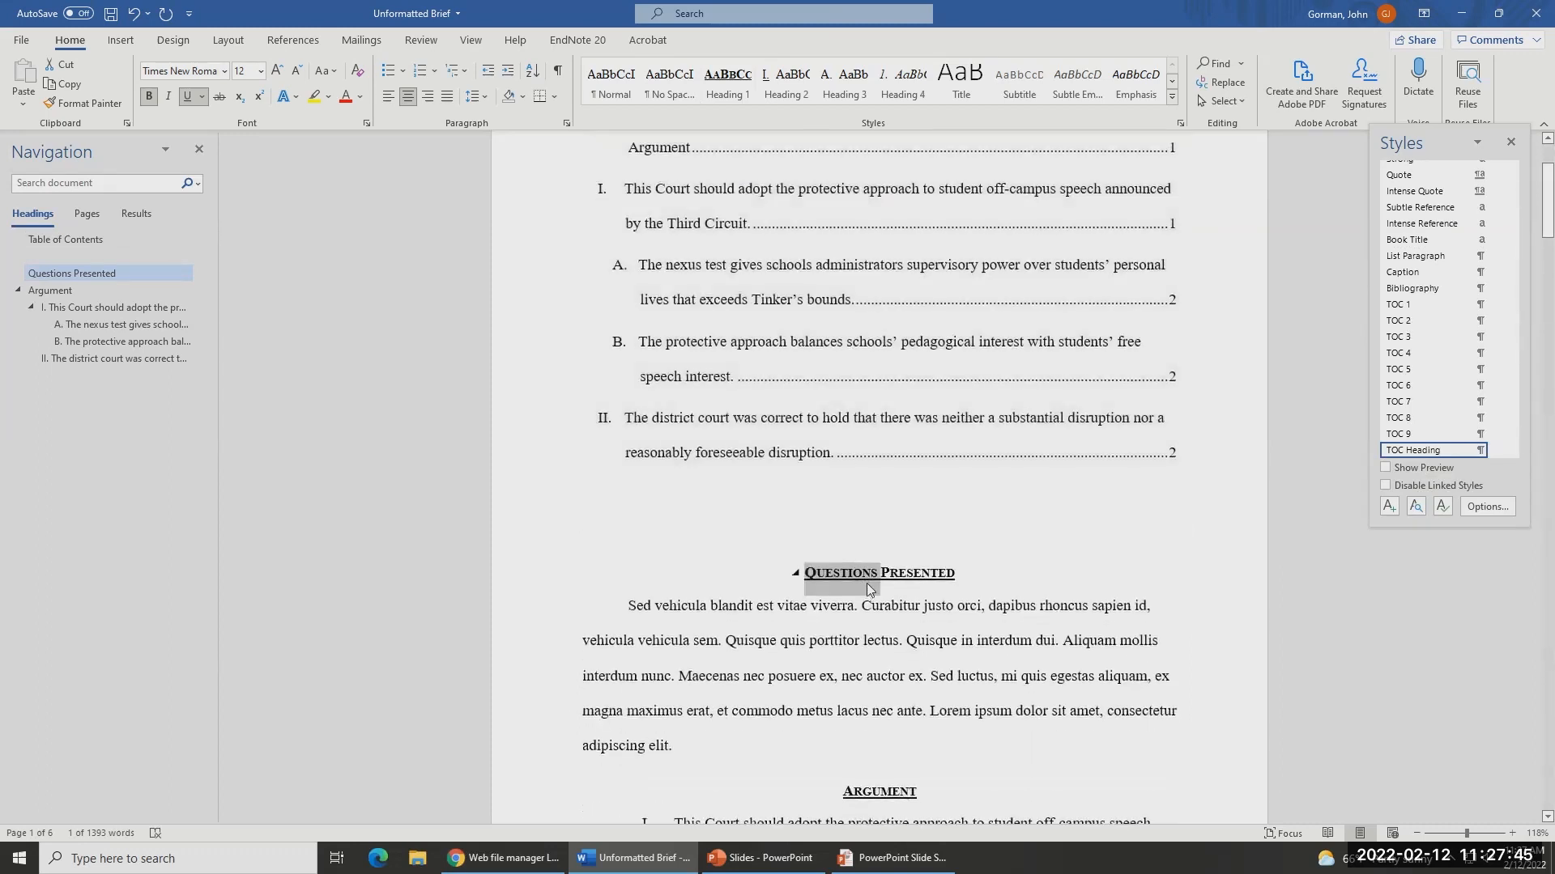
left_click(871, 576)
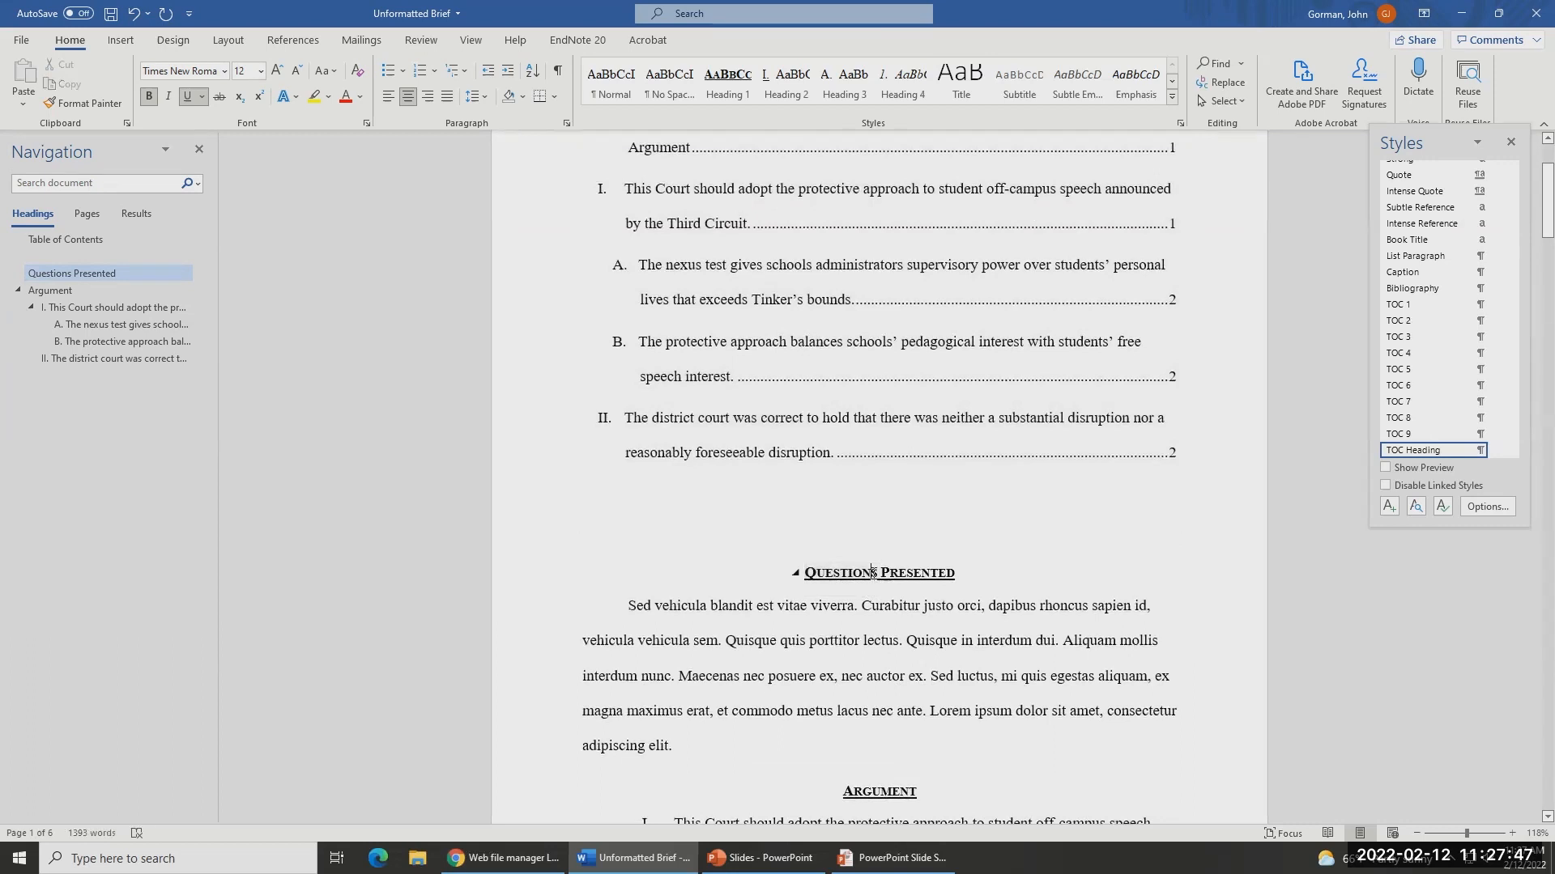
scroll(874, 571, "up", 4)
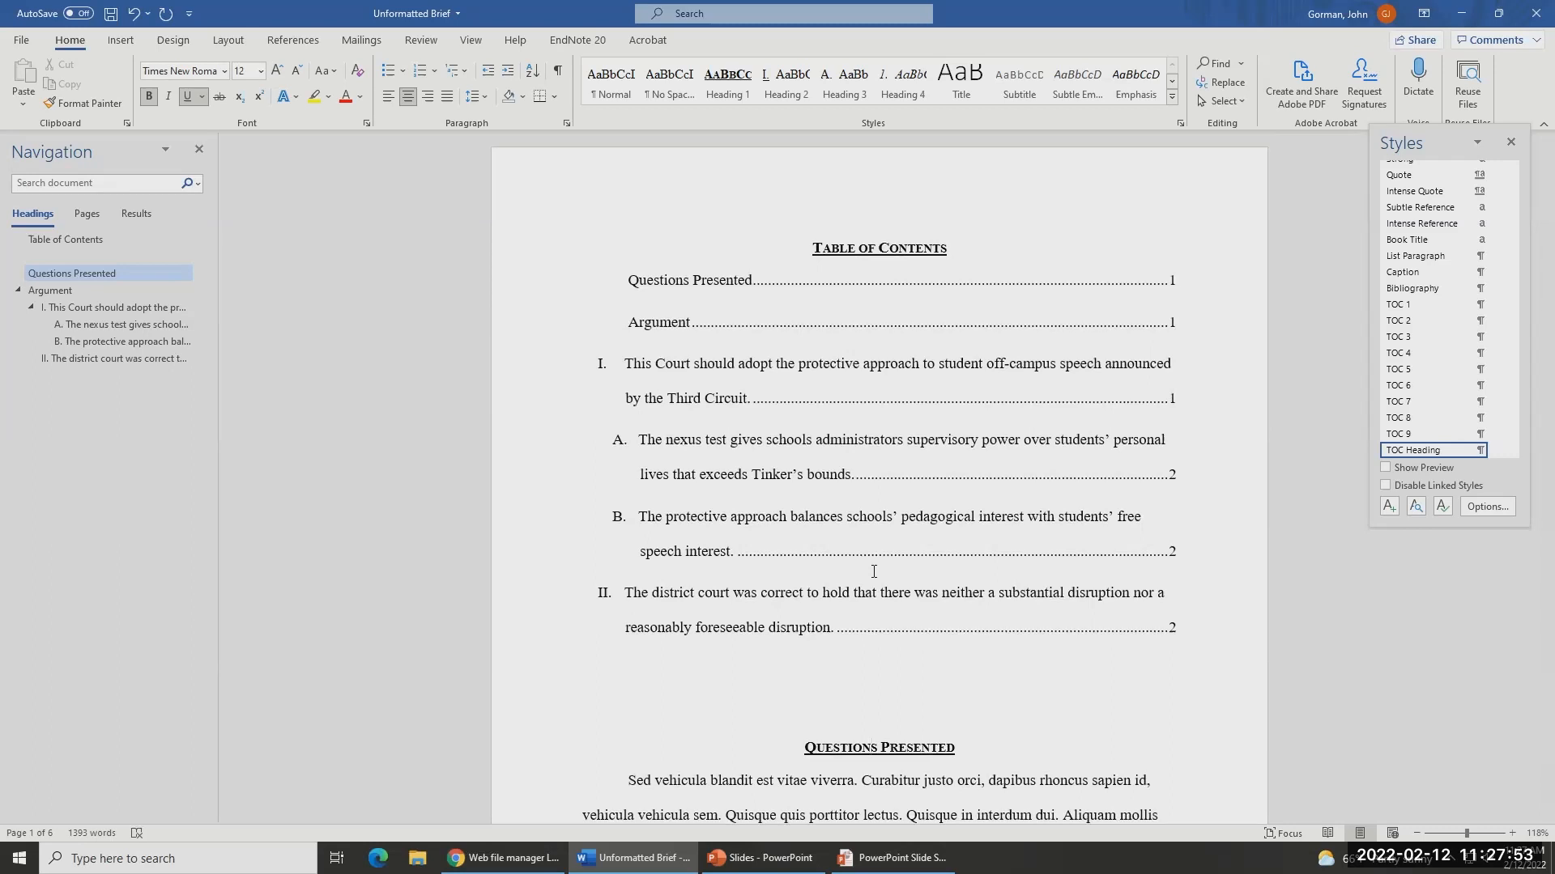
key("BackSpace")
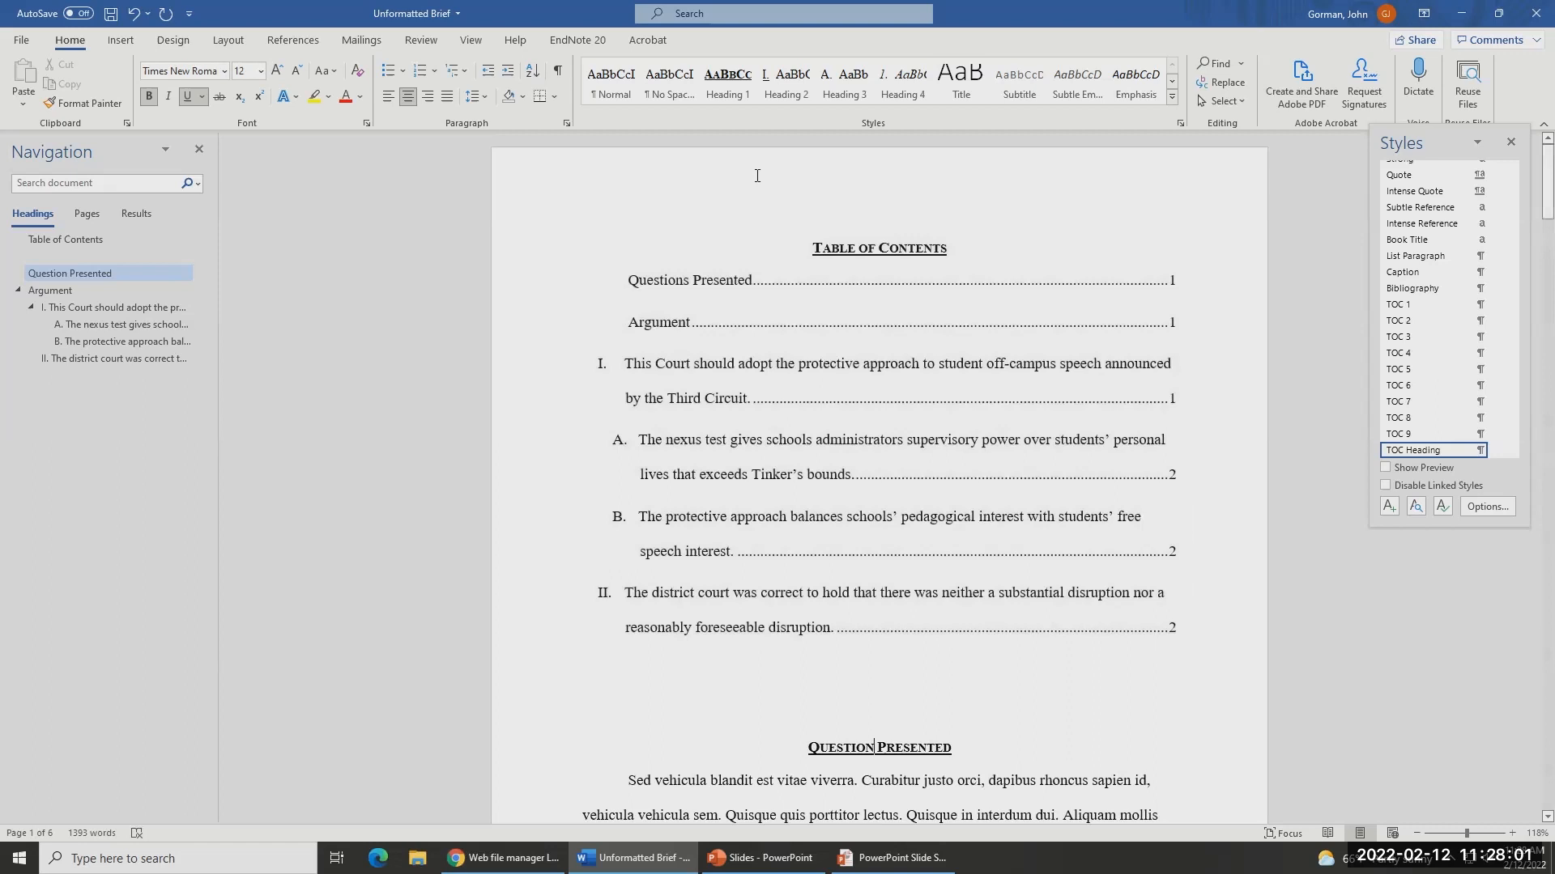
- Update the entire table of contents so its entries reflect the current headings and page numbers
left_click(703, 255)
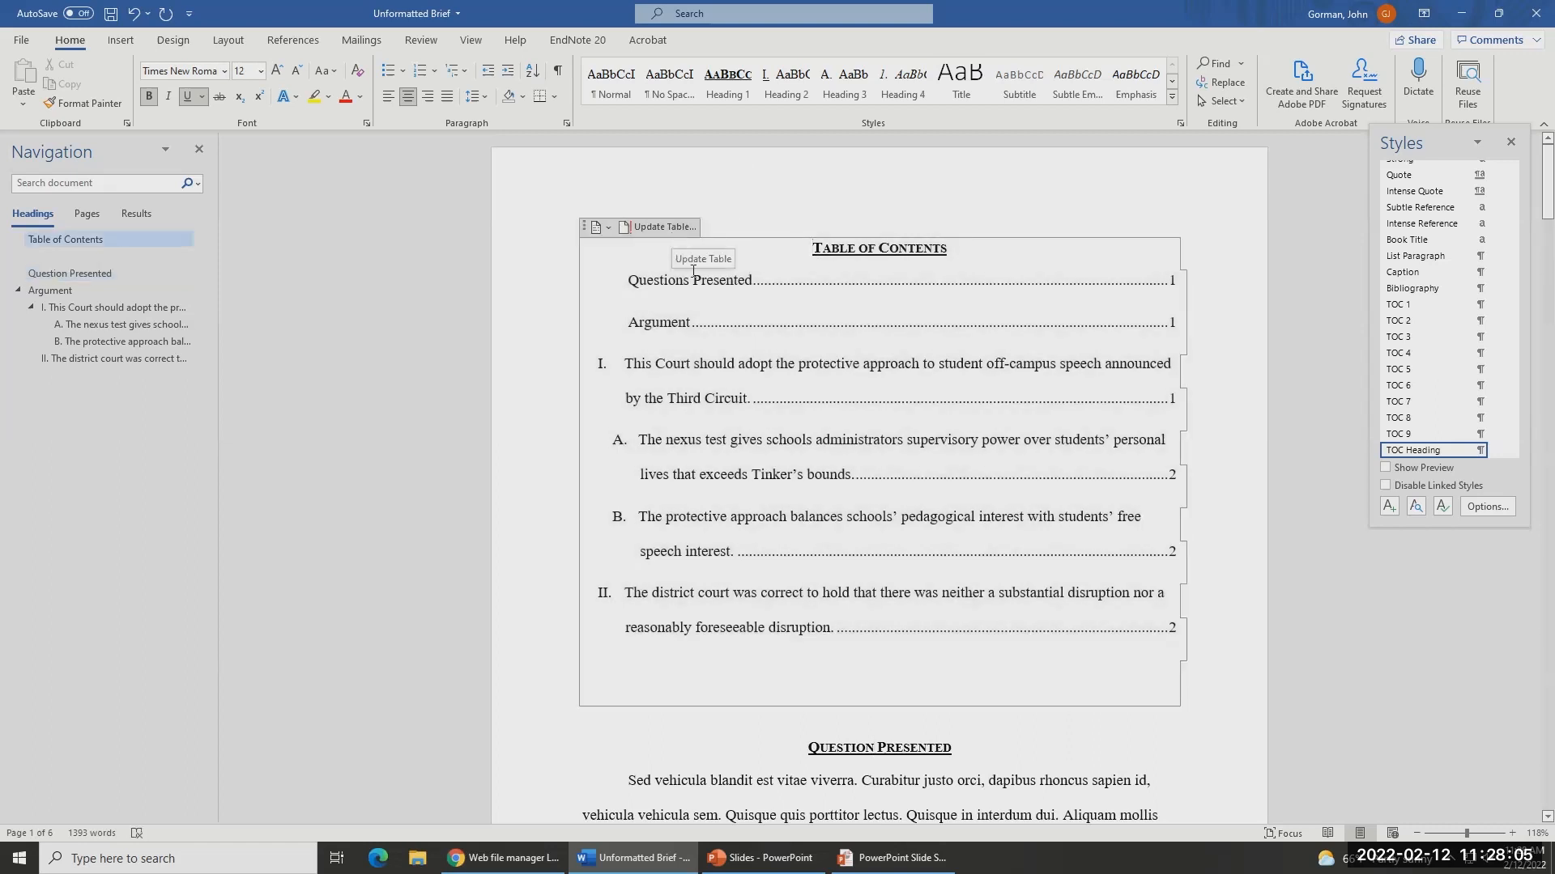
left_click(659, 228)
left_click(732, 427)
left_click(785, 451)
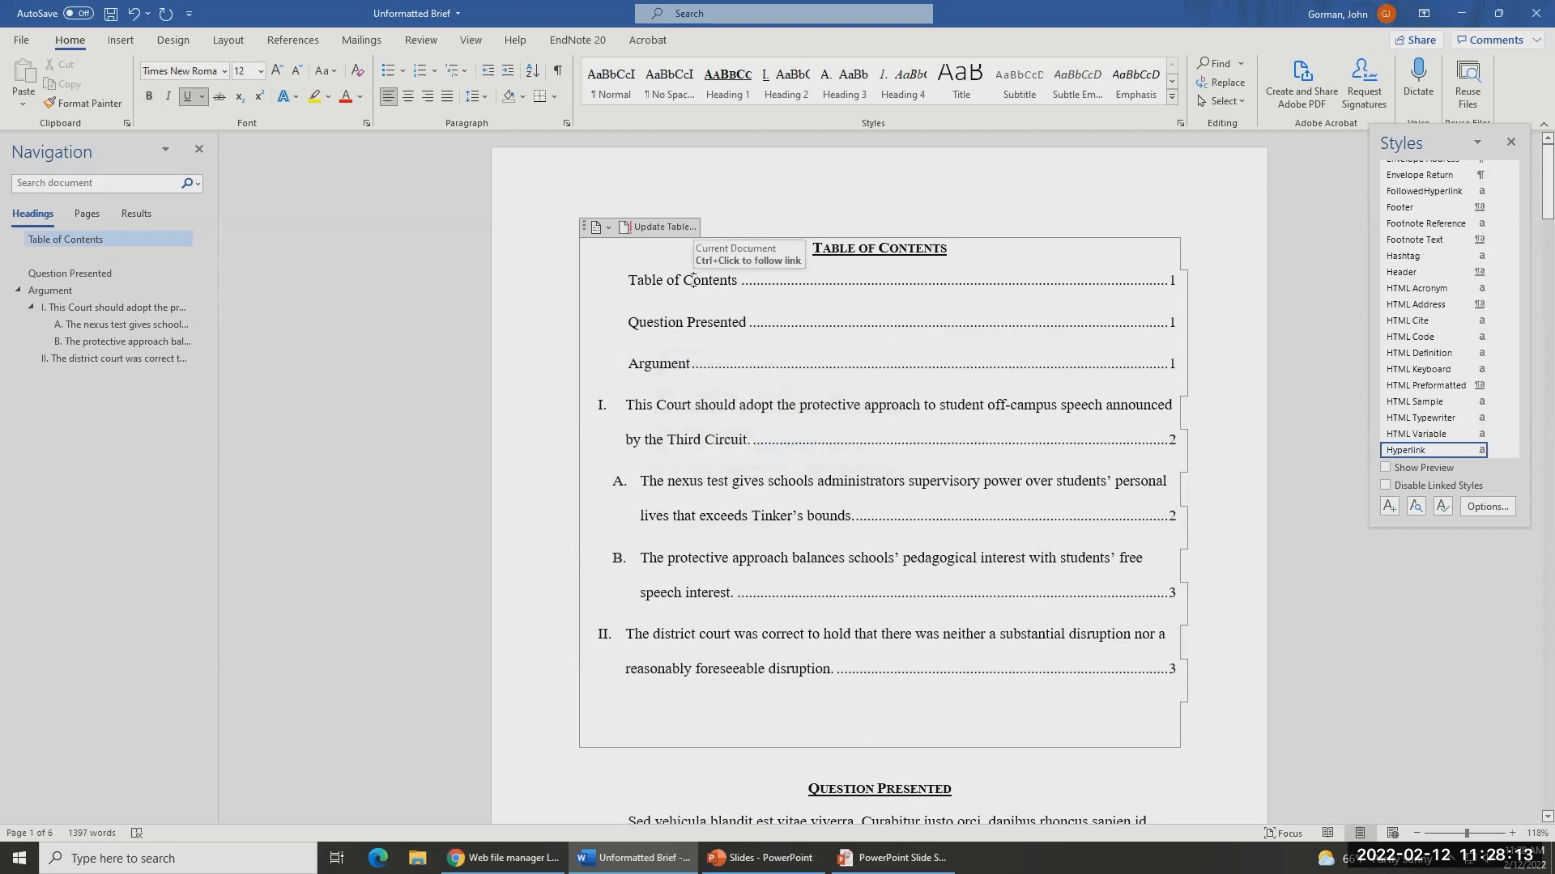
- Delete the "Table of Contents" entry line from the table of contents, including its empty paragraph
left_click(661, 336)
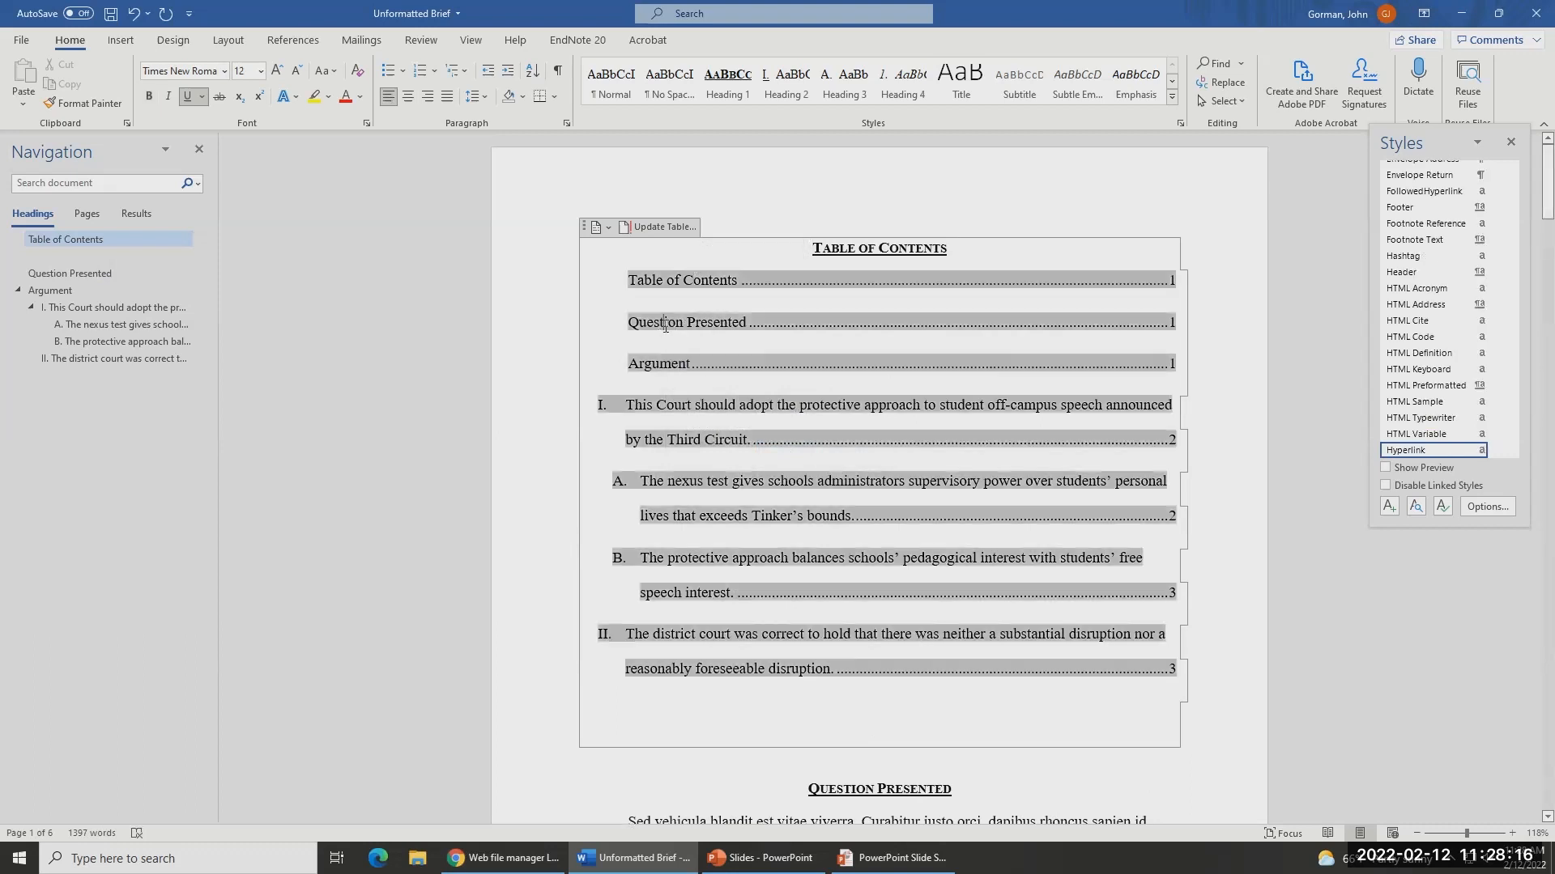
left_click(629, 291)
triple_click(629, 293)
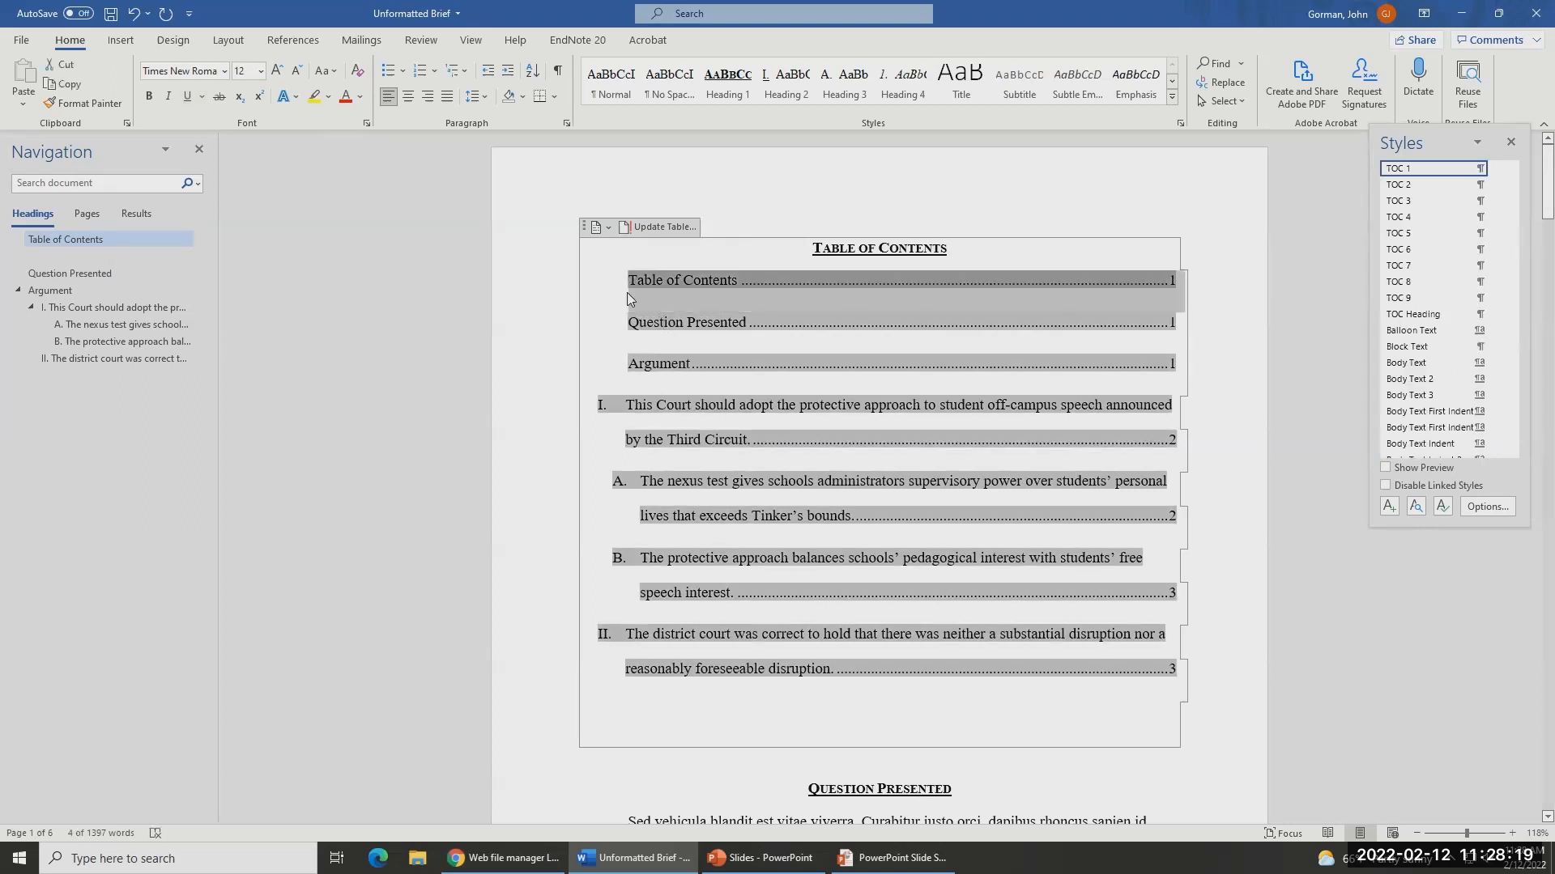
key("Up")
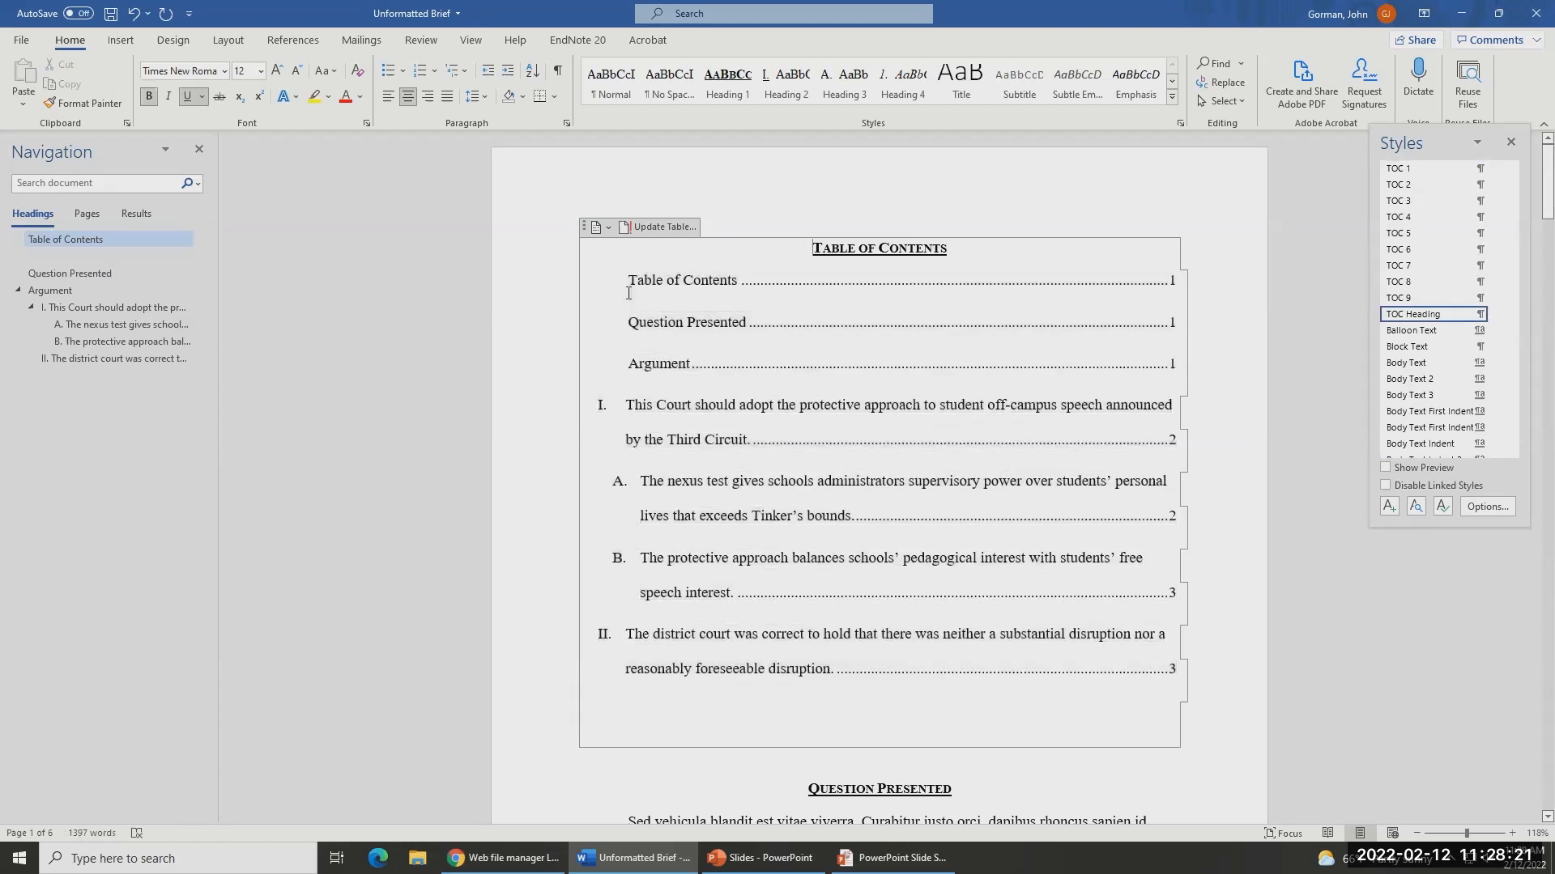
left_click_drag(628, 278, 1170, 275)
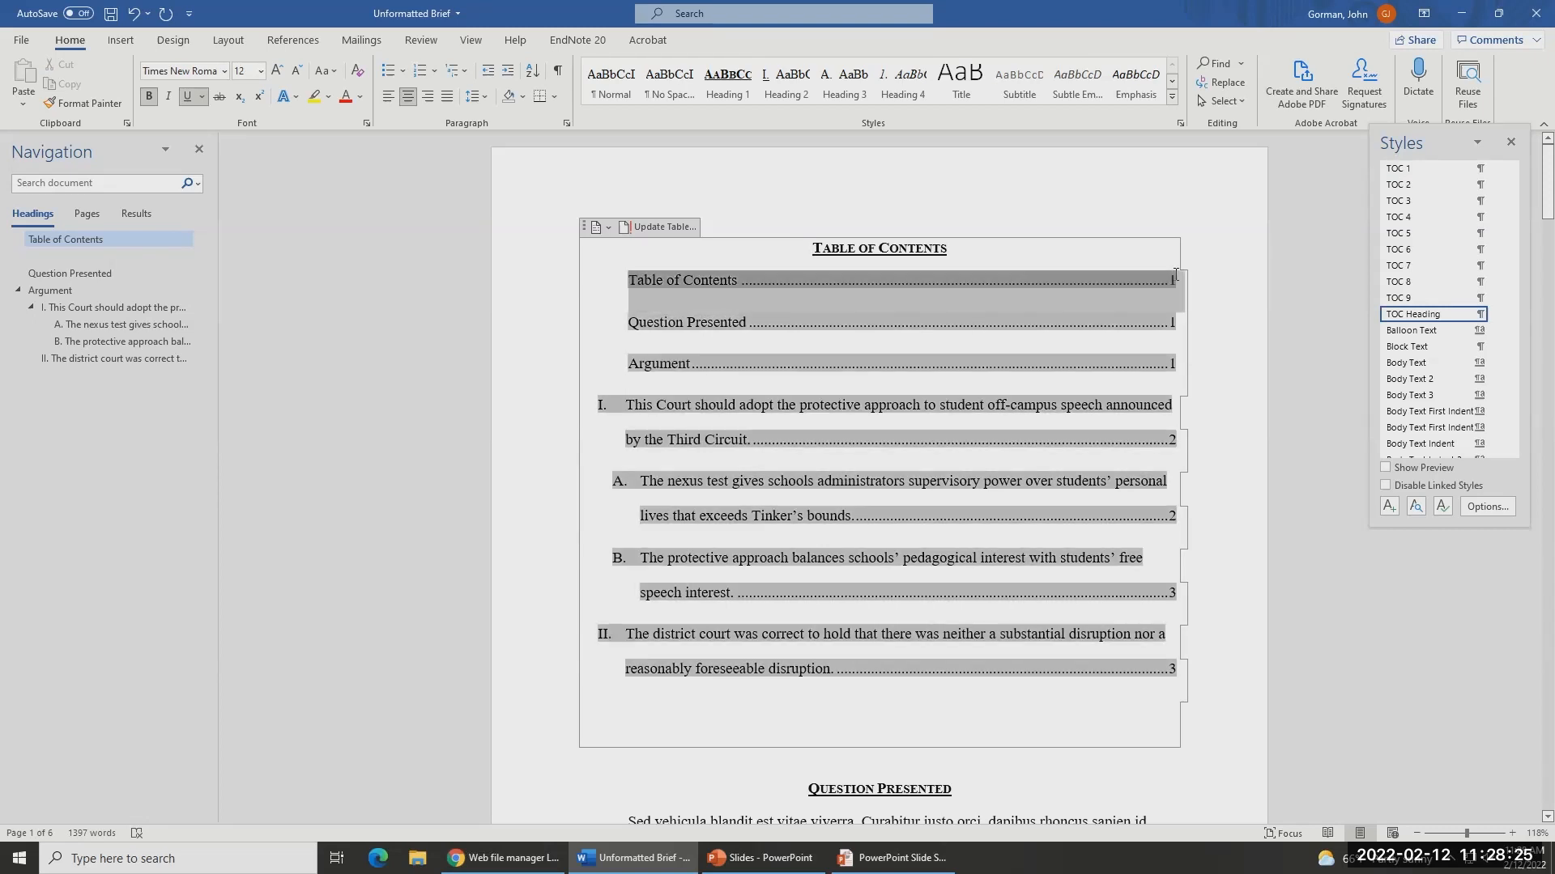
left_click(622, 283)
key("shift+End")
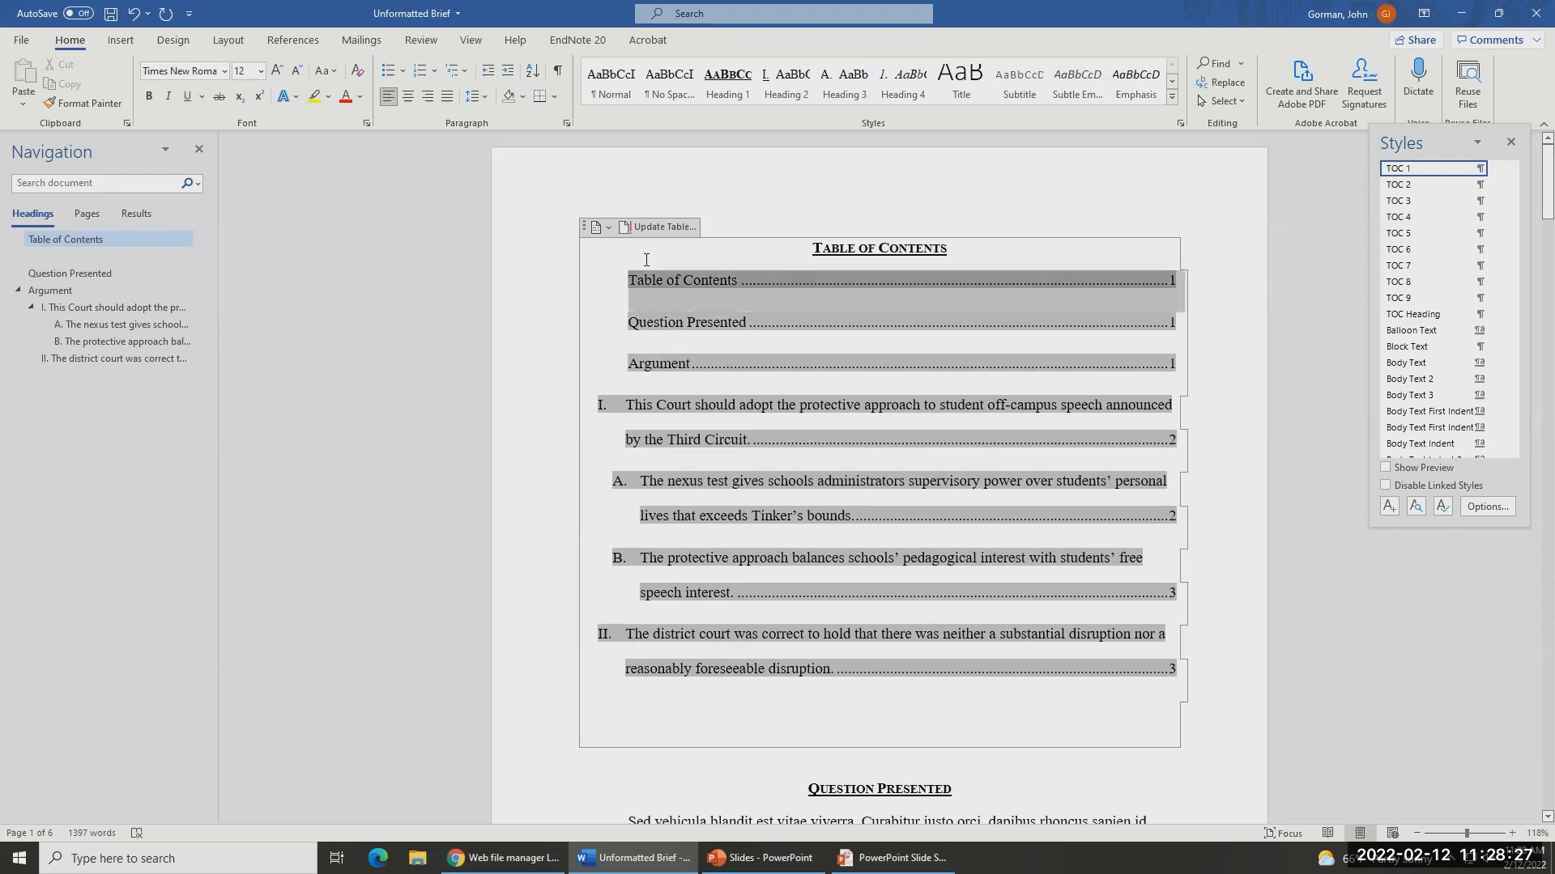
key("Delete")
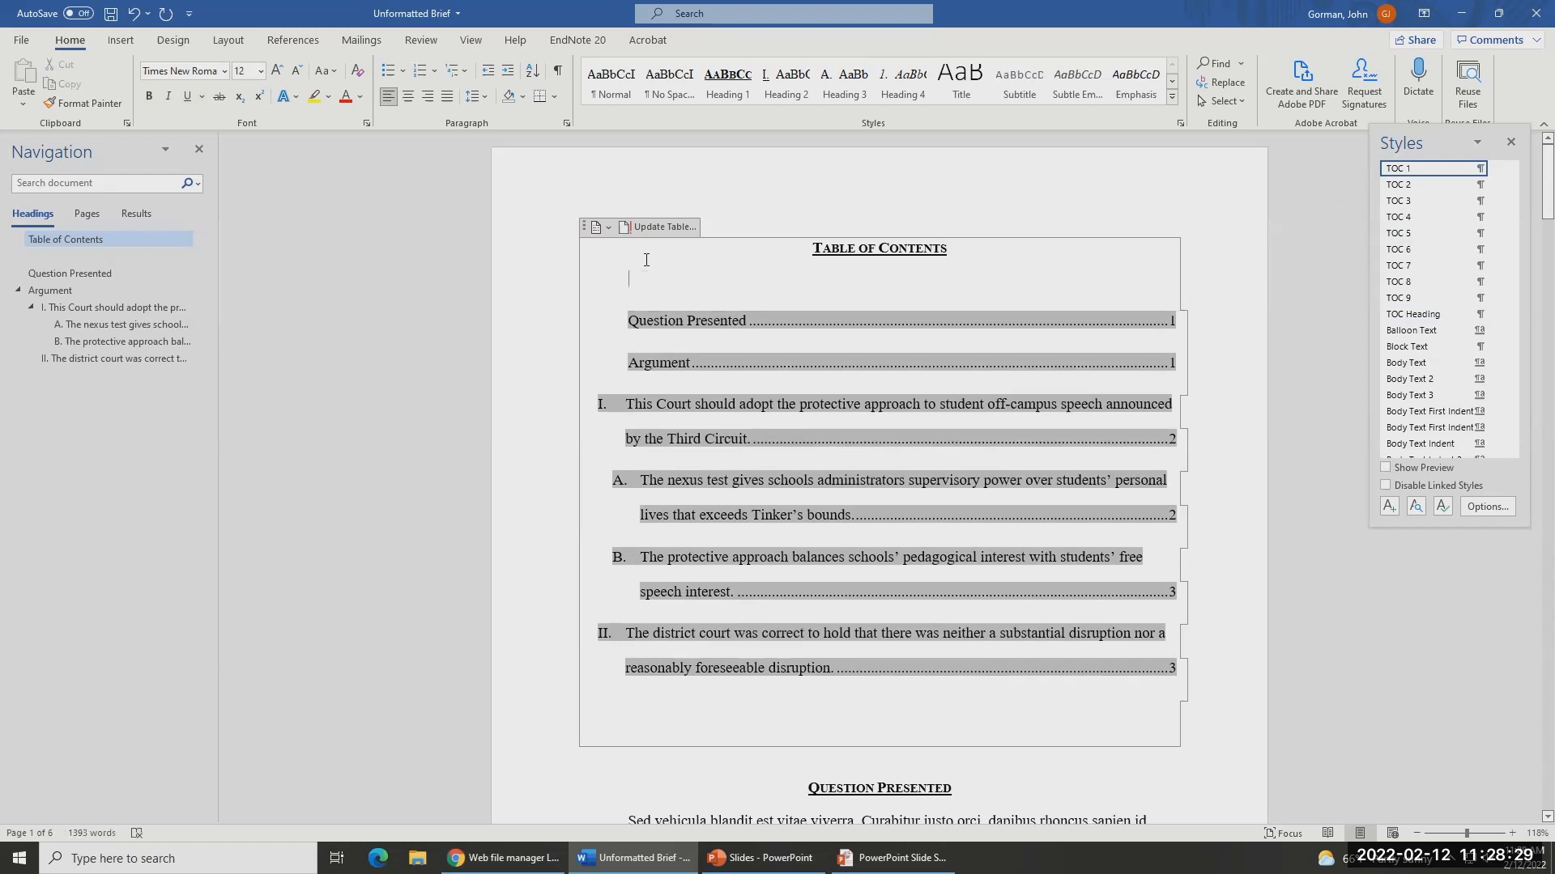
key("Delete")
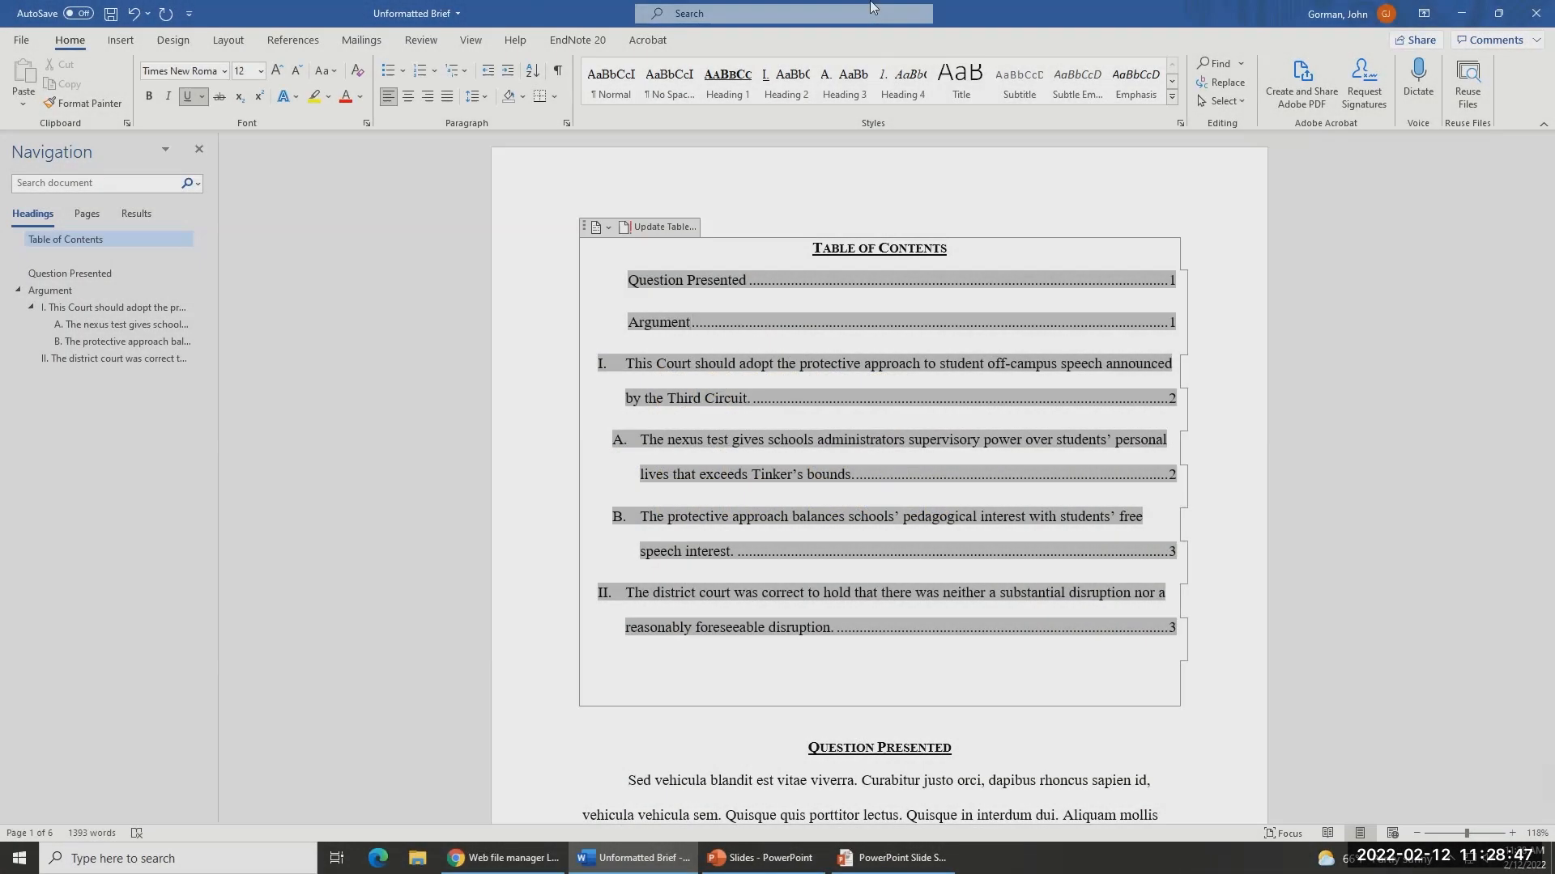
- Try the Heading 1 style on the Argument entry and a built-in numbered-heading style set on the whole brief
left_click(720, 99)
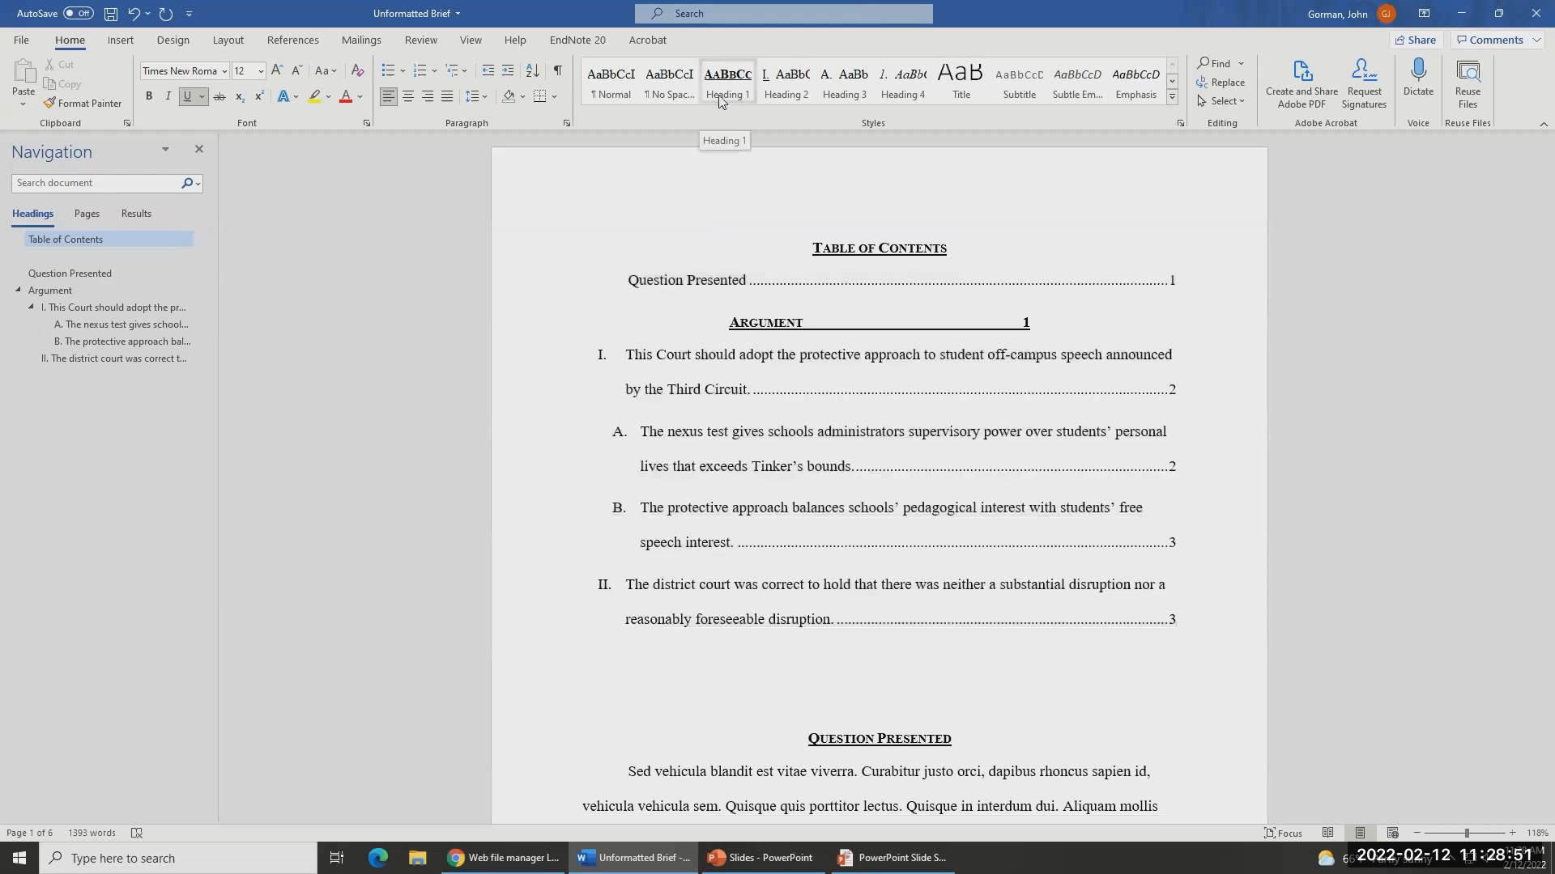
key("ctrl+z")
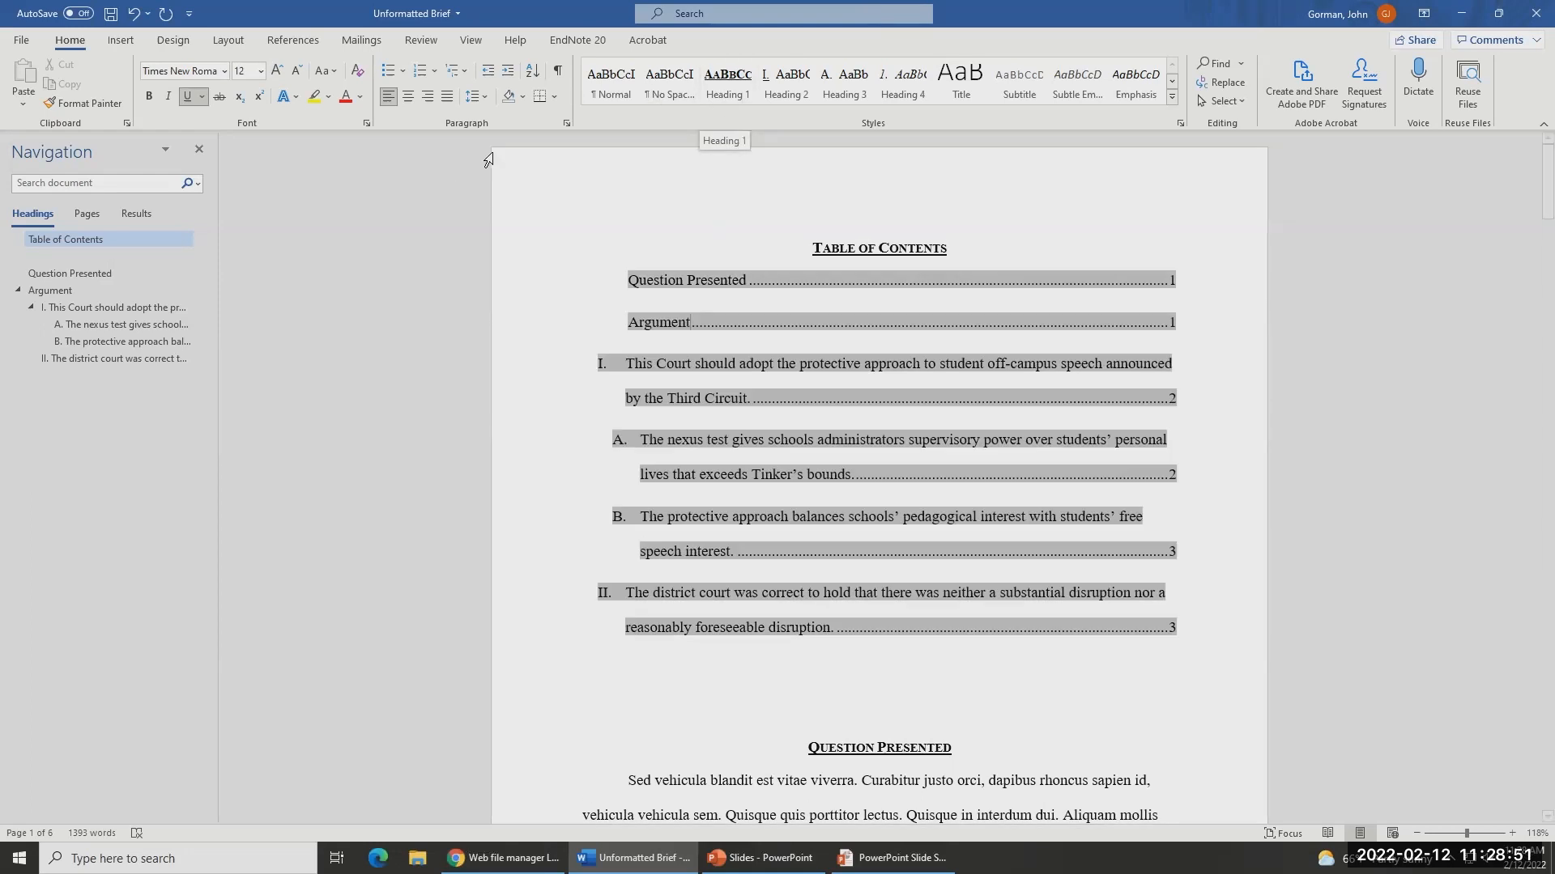
left_click(174, 40)
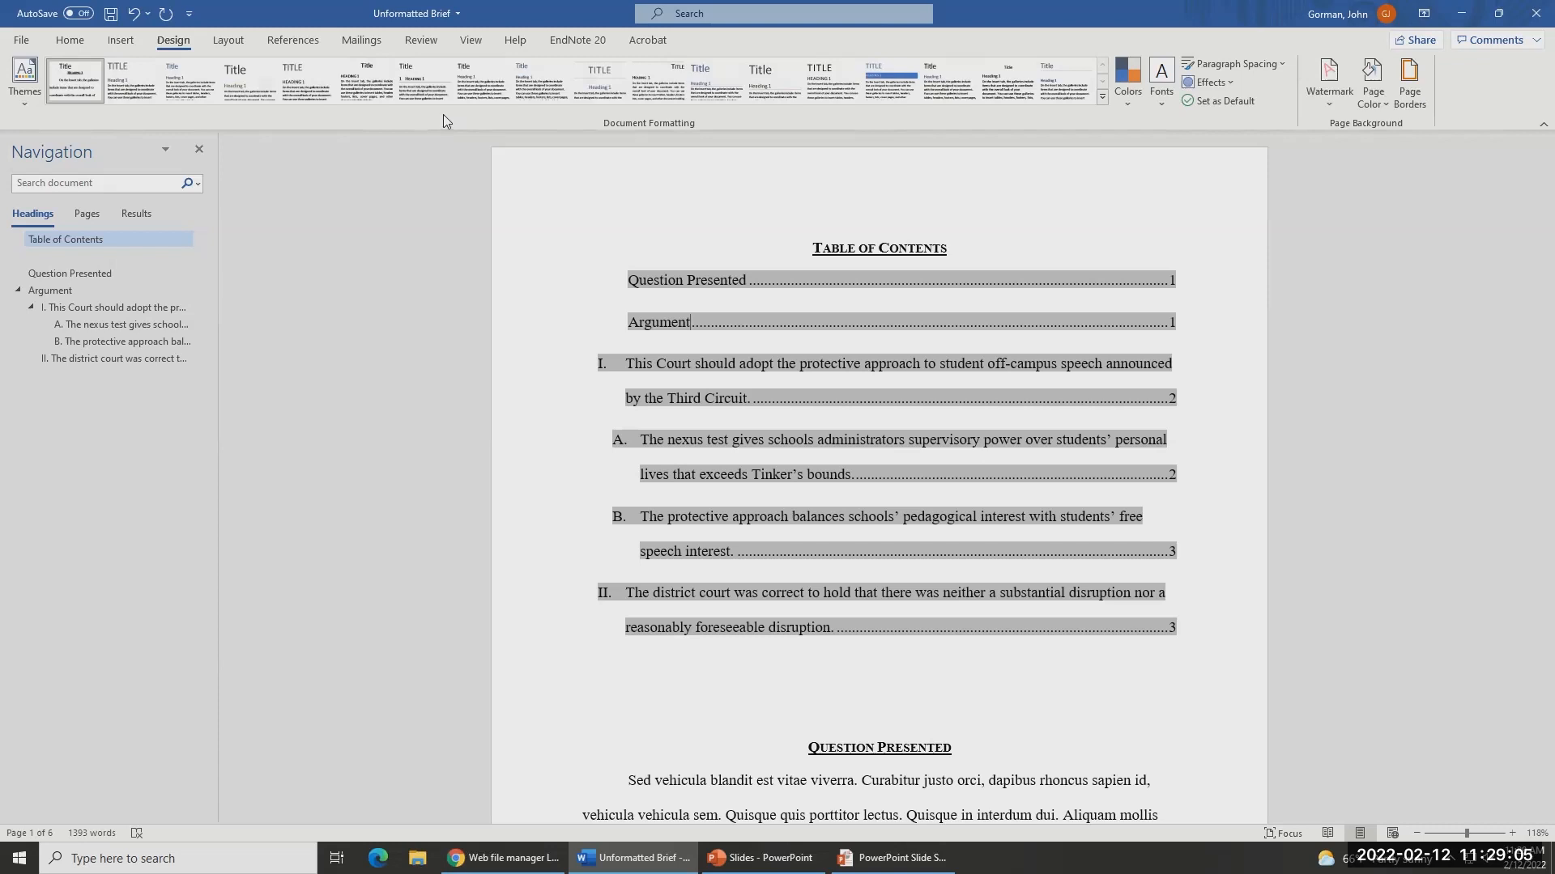
left_click(425, 93)
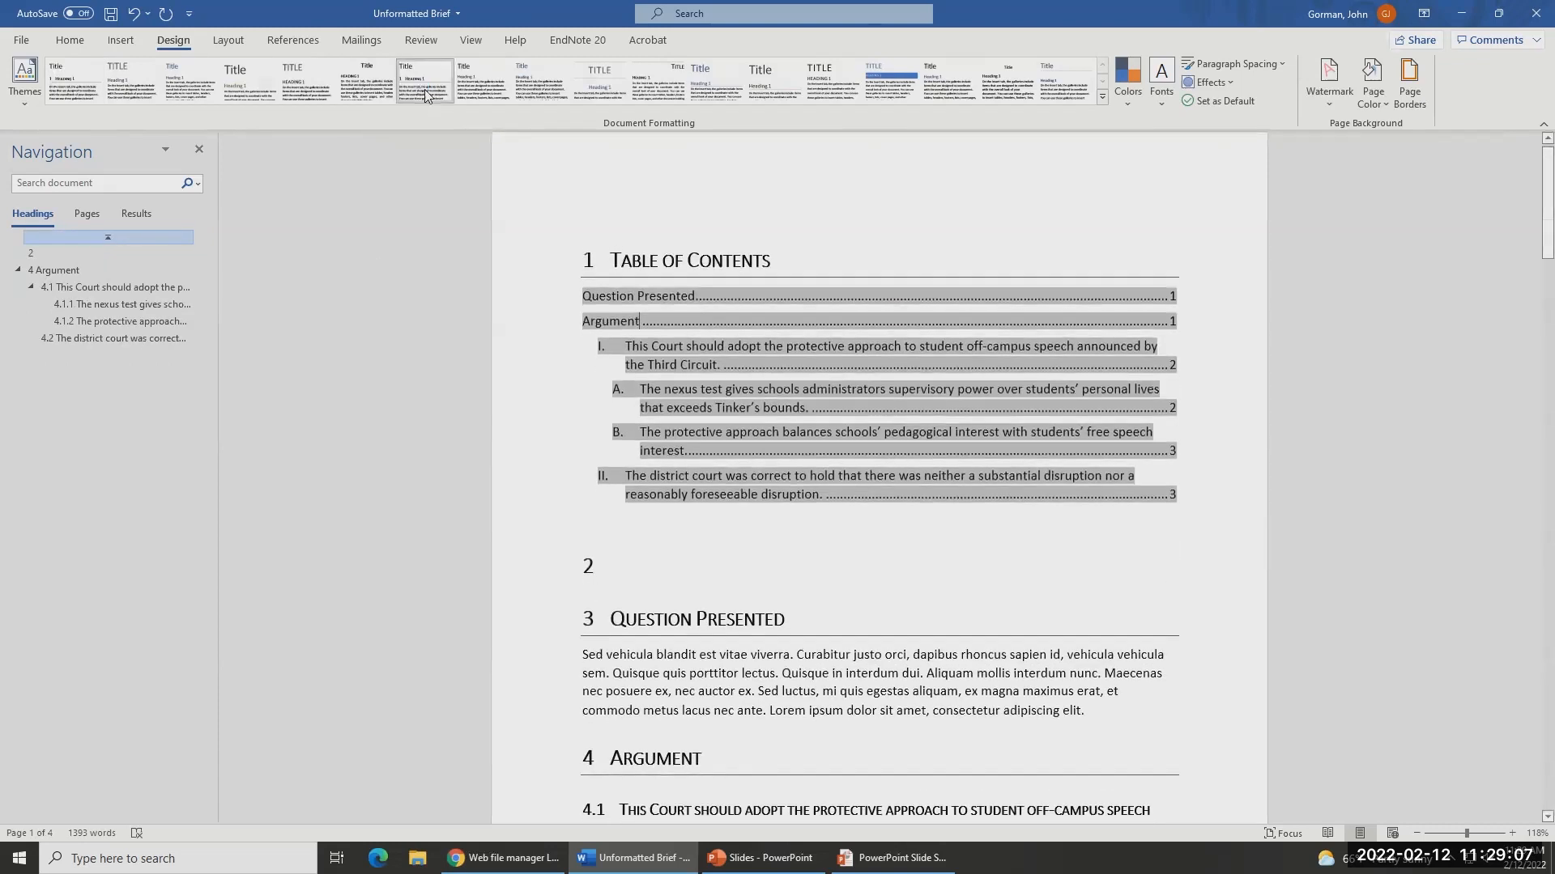
left_click(680, 565)
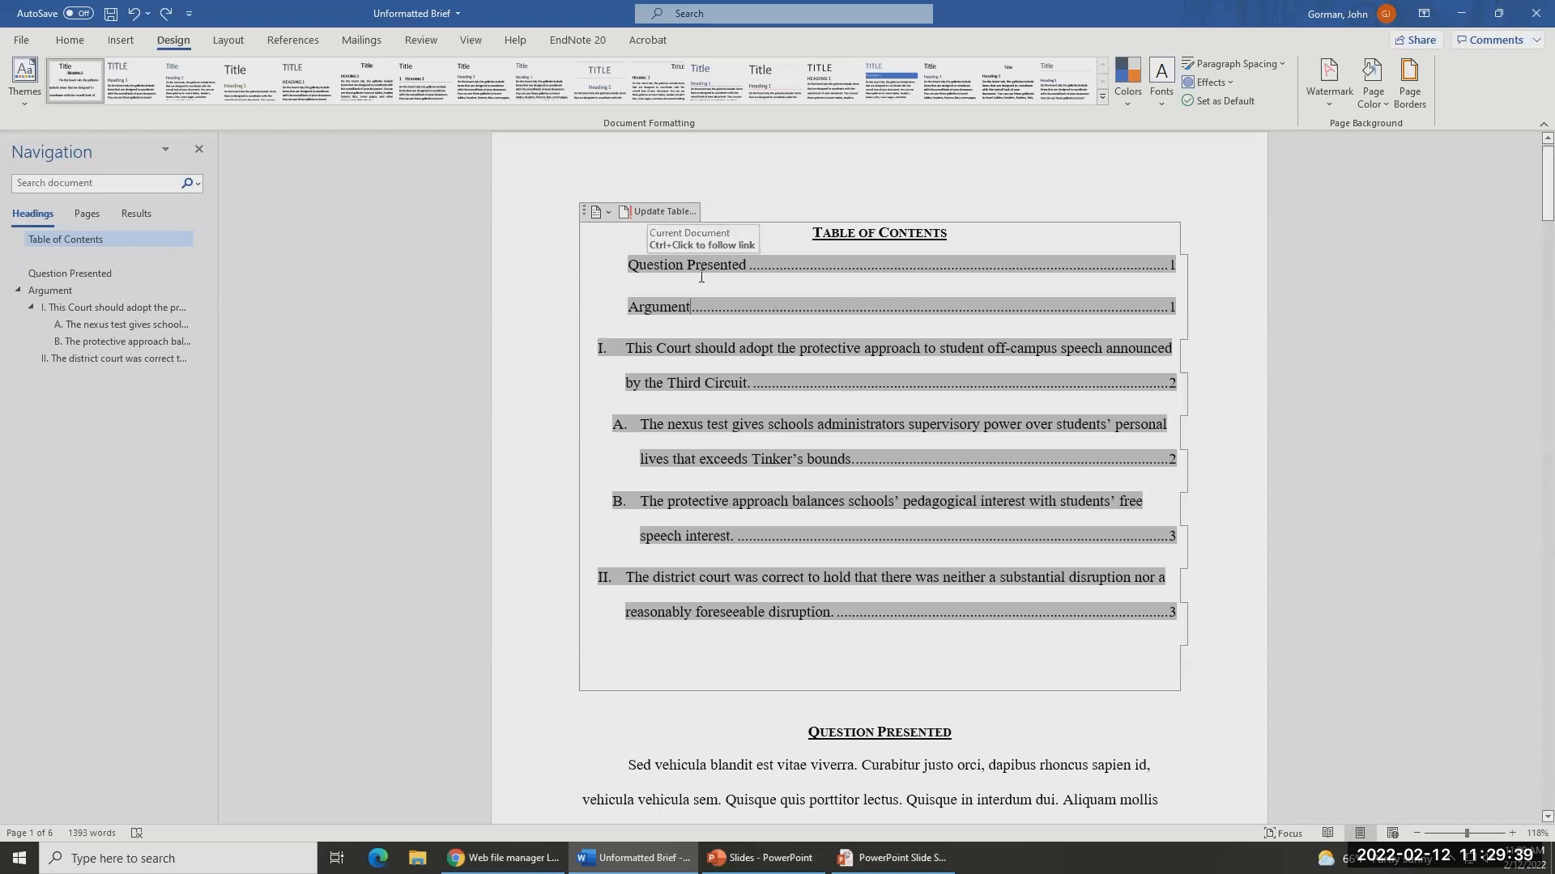
- Save the brief's current styles as a new style set named "Demo Style set" in the QuickStyles folder
right_click(76, 96)
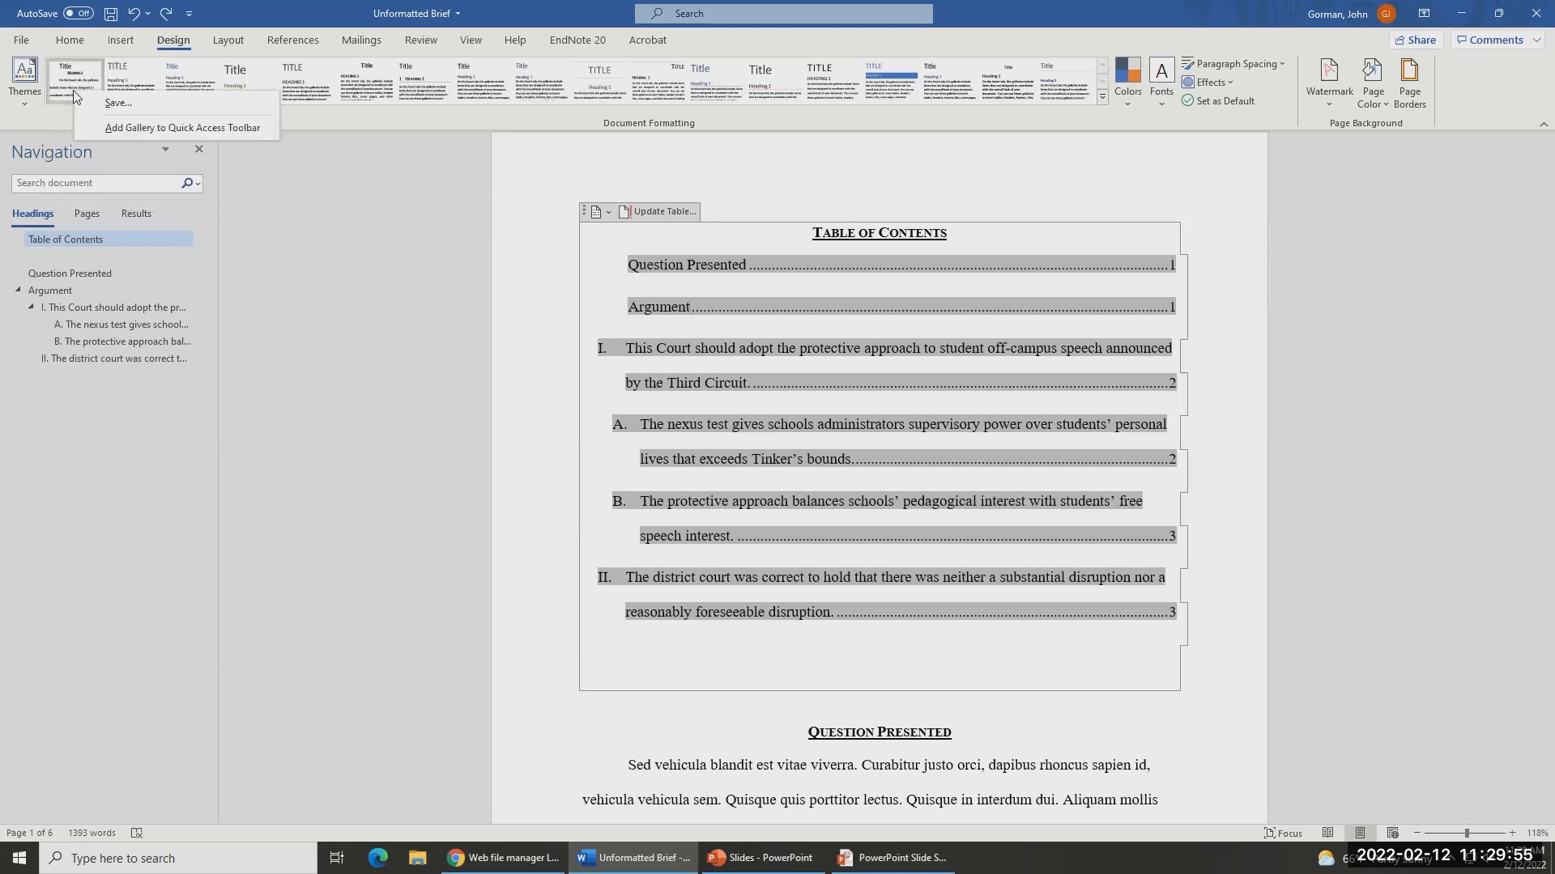
key("Escape")
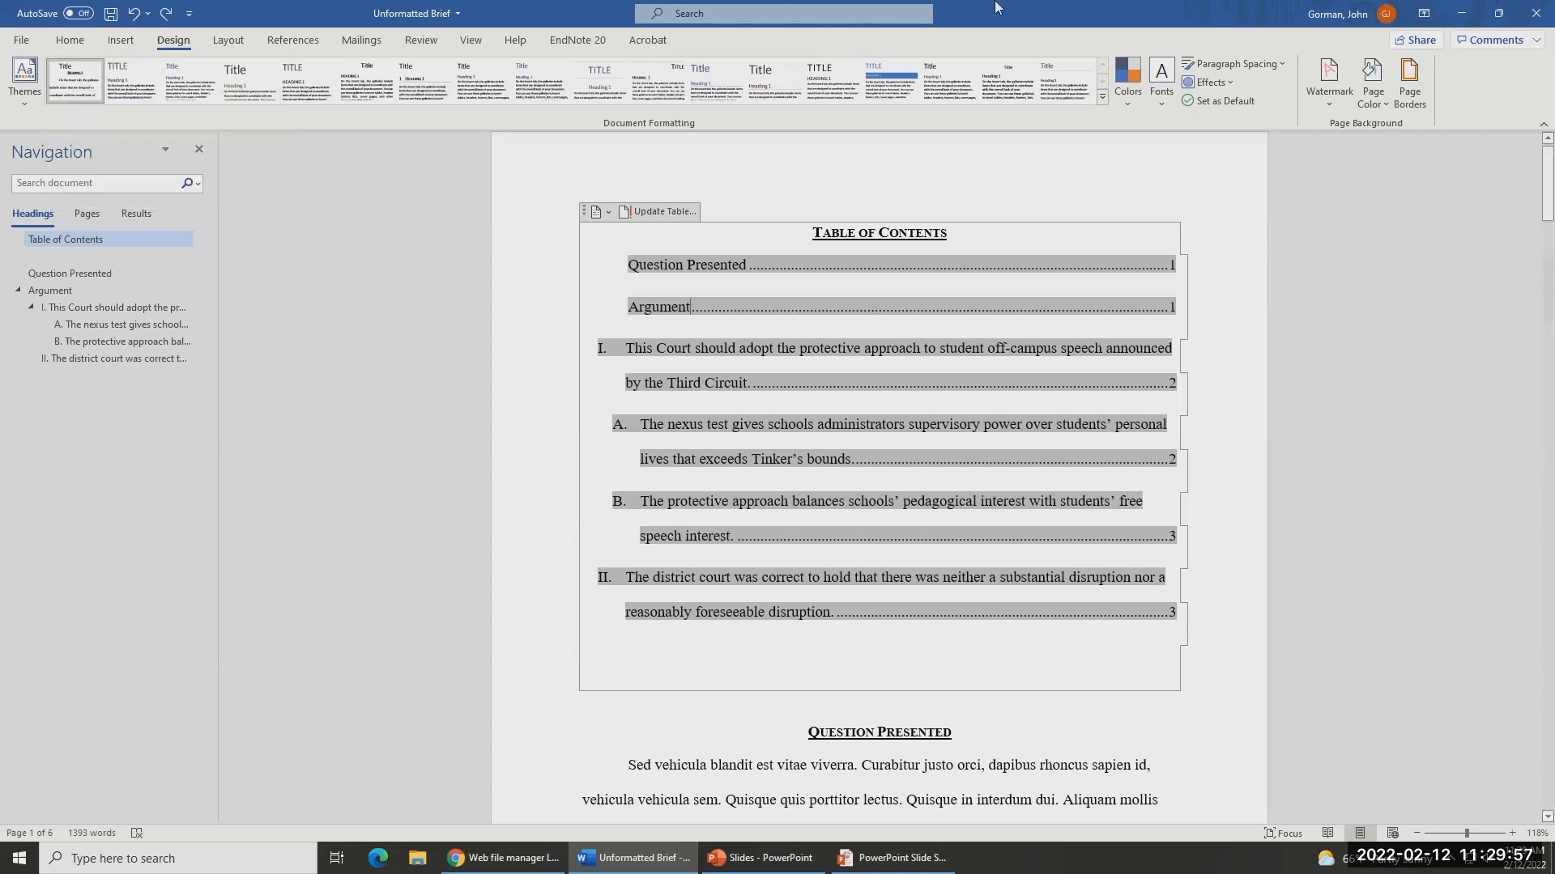
right_click(81, 88)
left_click(105, 95)
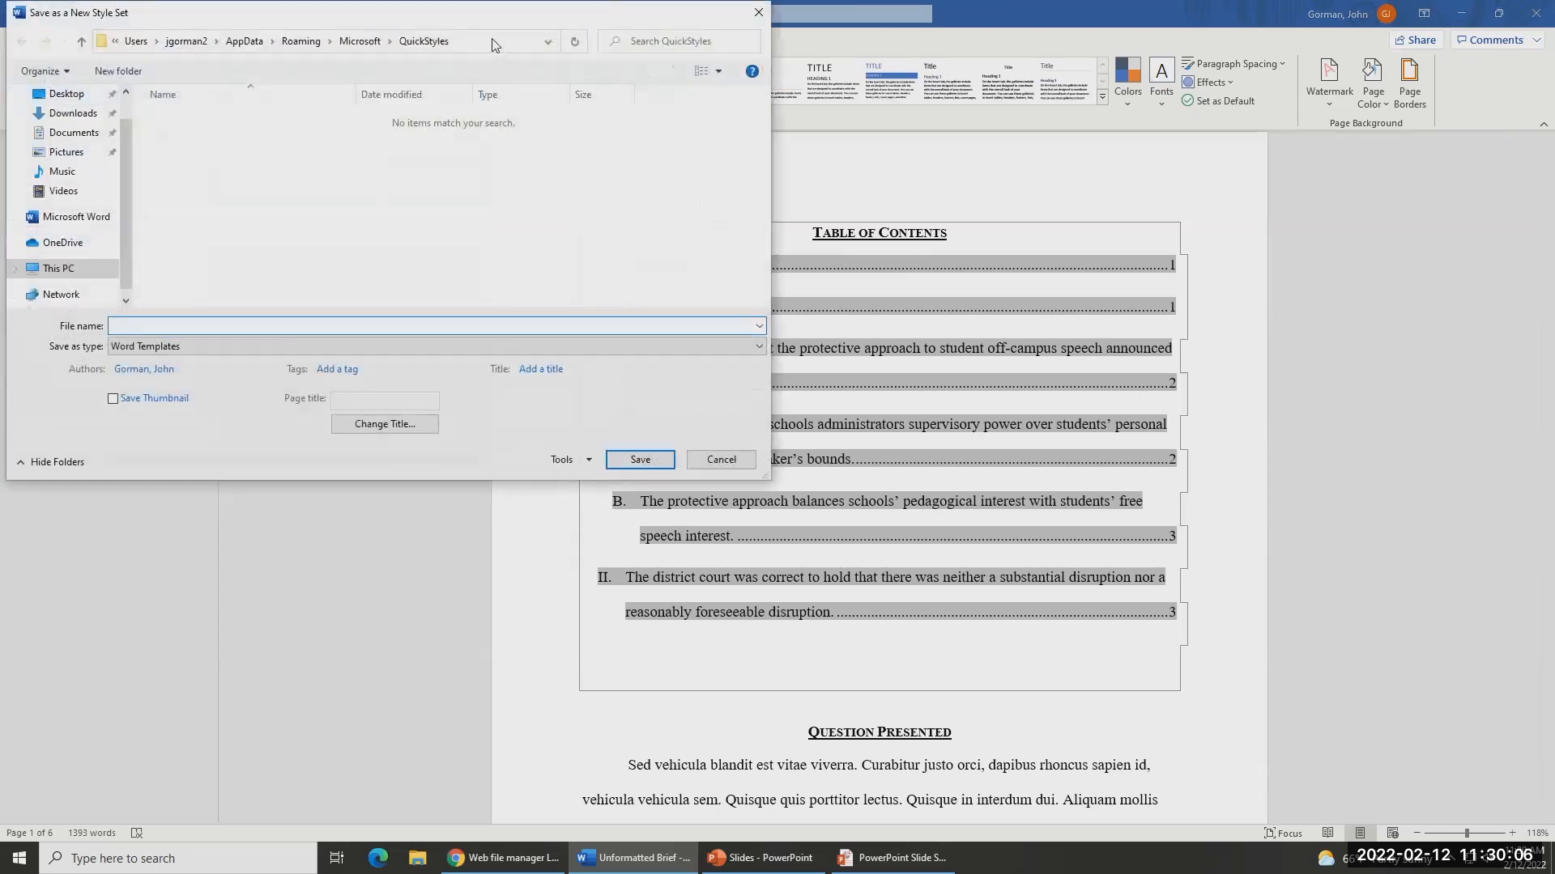
left_click(493, 41)
left_click_drag(434, 18, 597, 39)
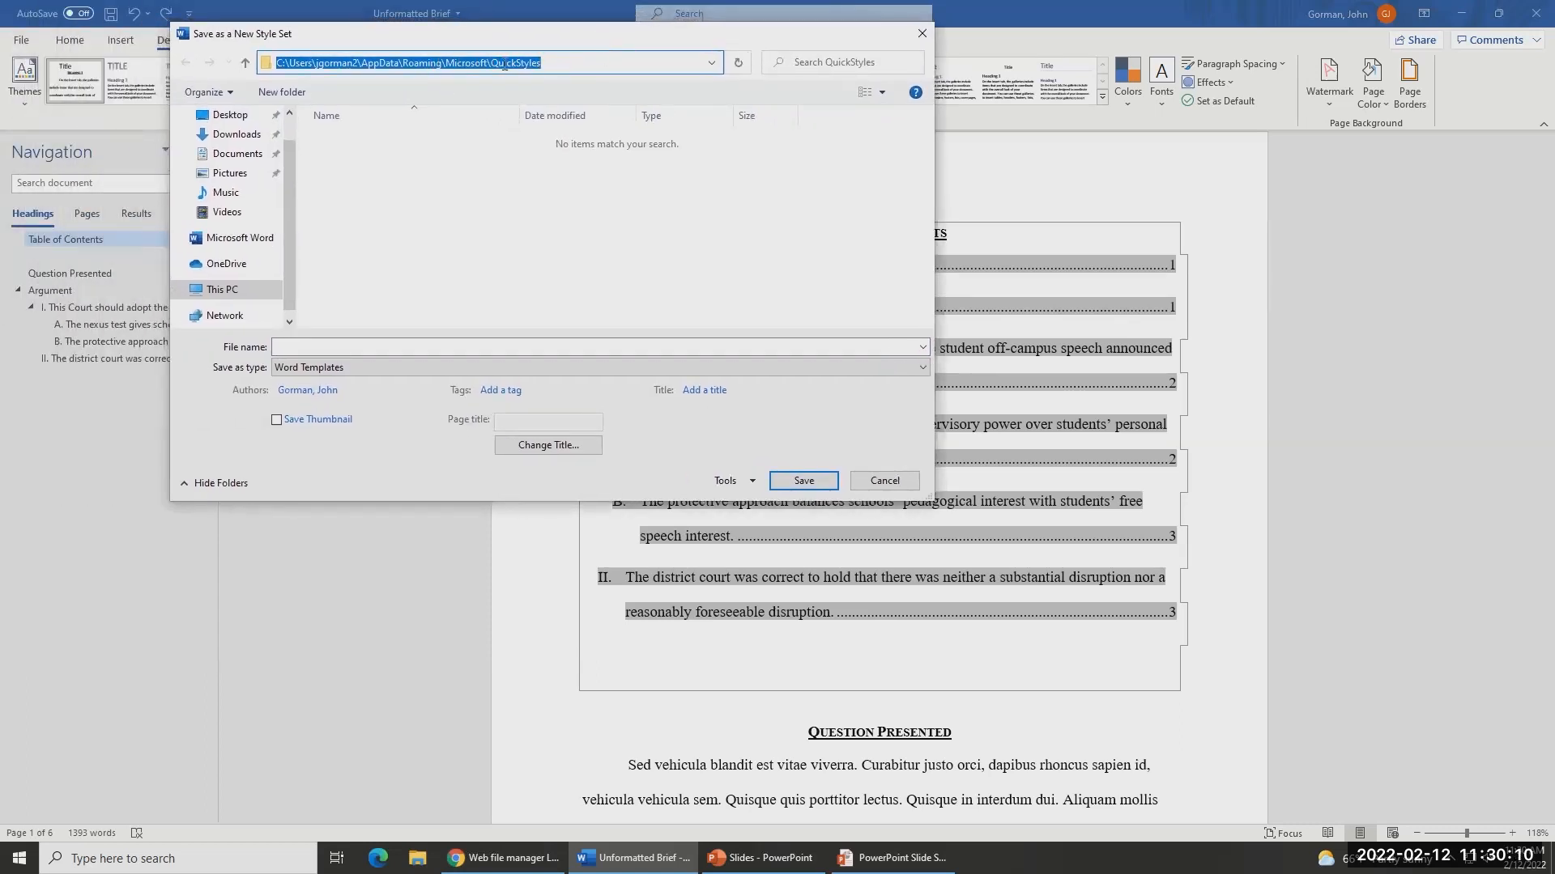
left_click(337, 346)
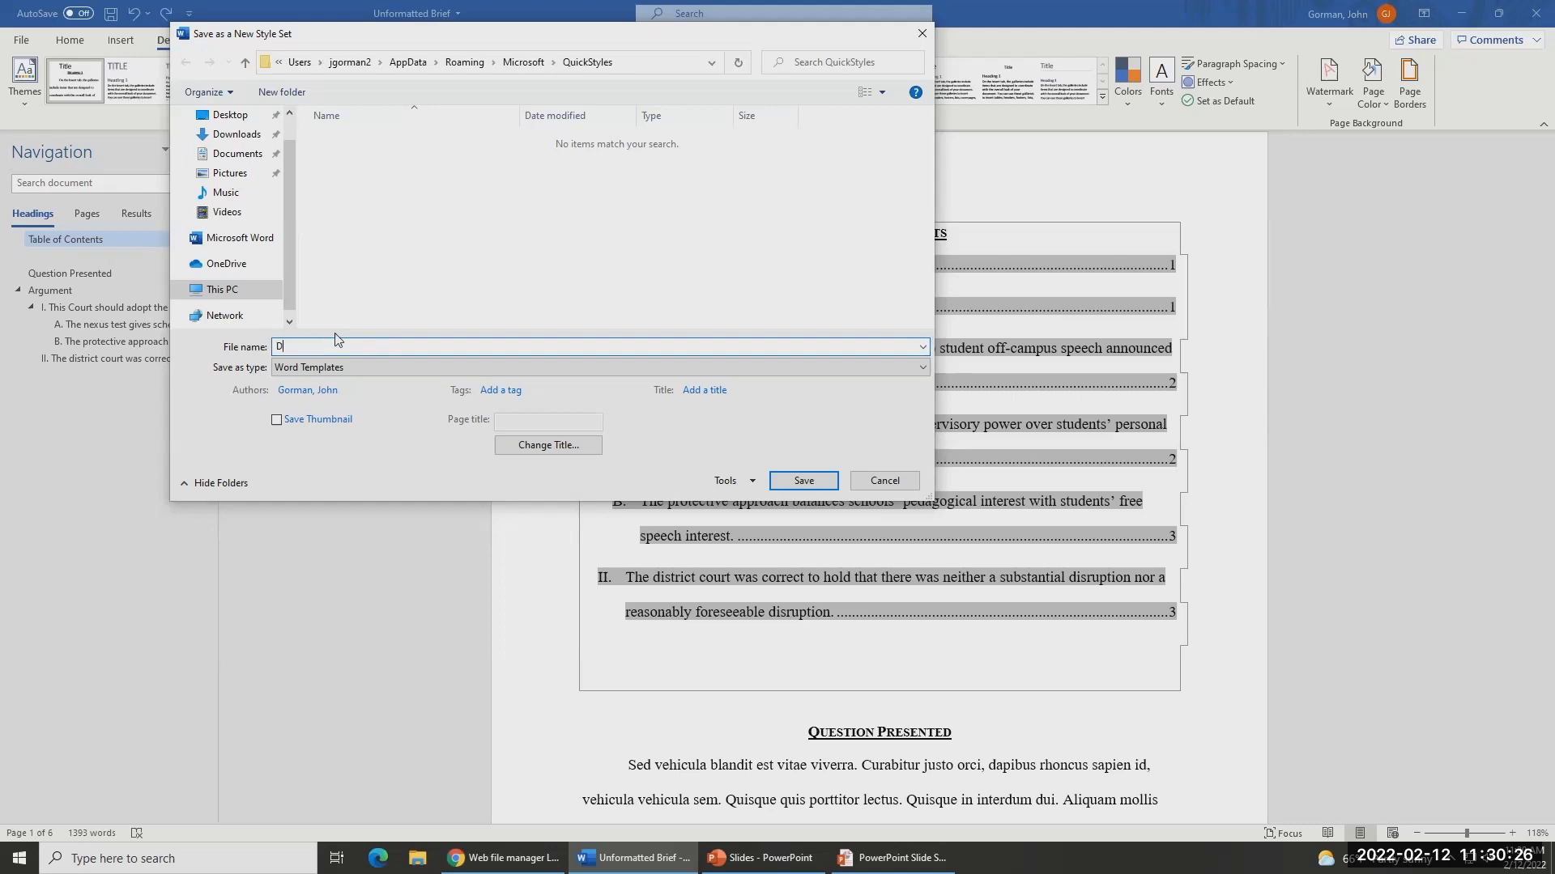
type("Demo Style set")
key("Return")
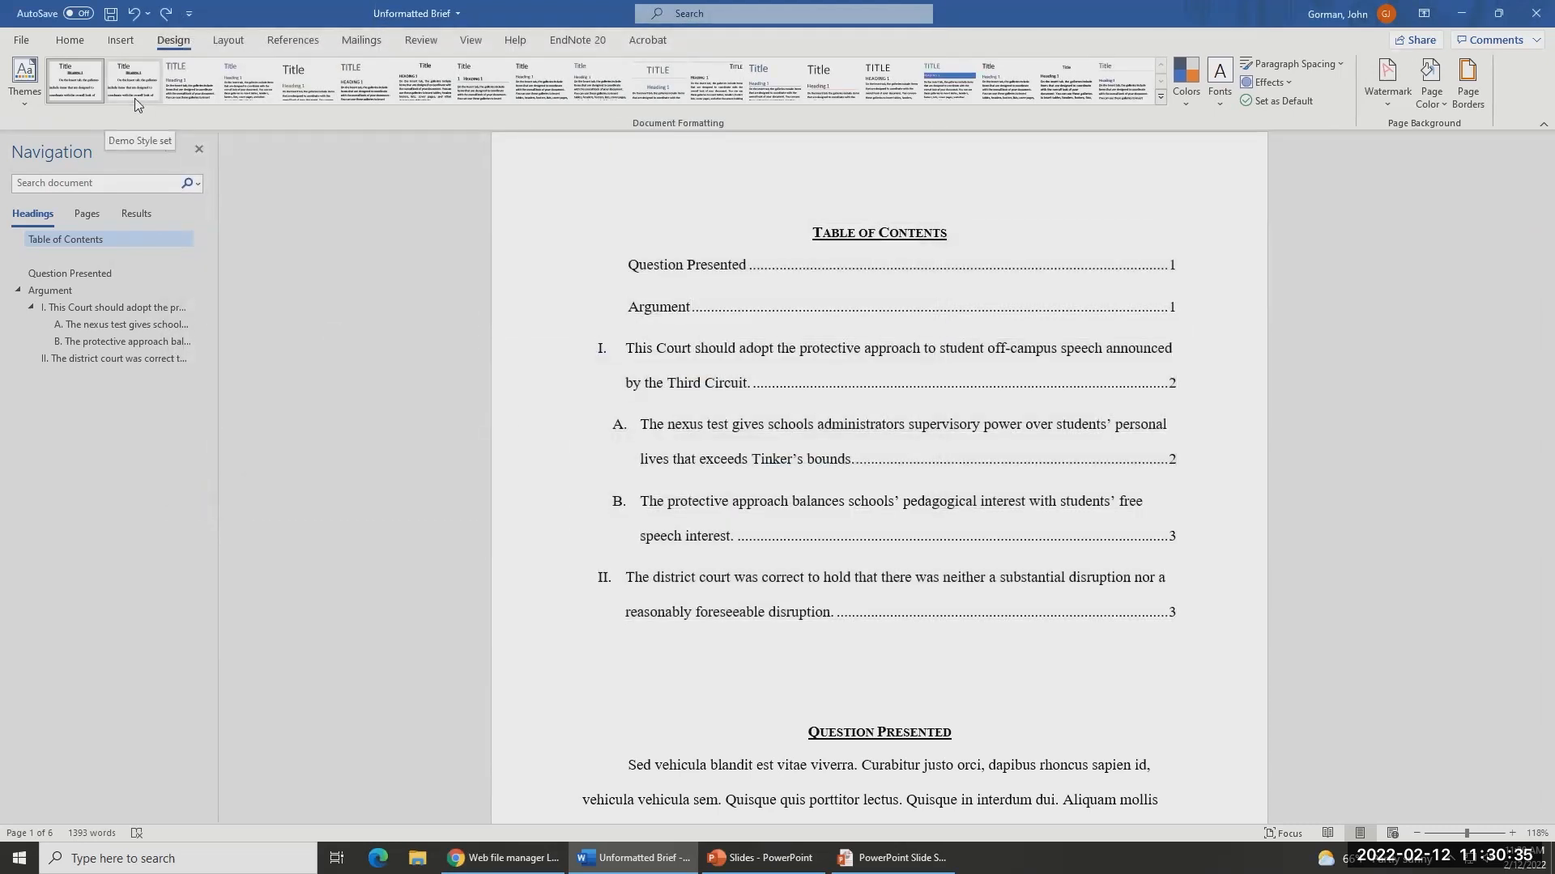
- Create a new blank document and apply Demo Style set to it, without making it the default for new documents
key("ctrl+n")
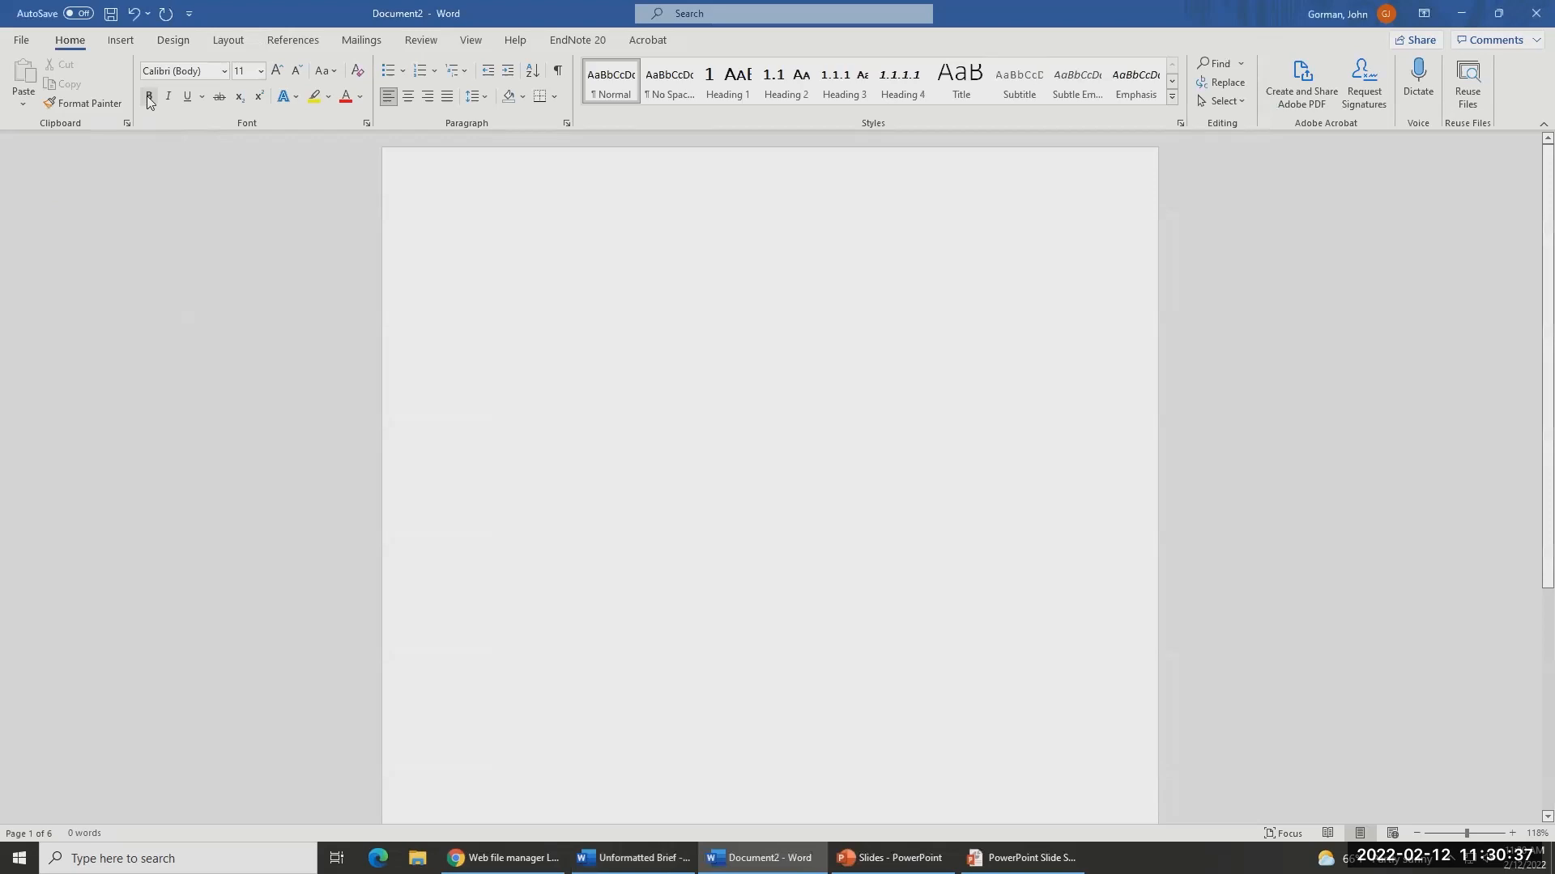
left_click(157, 45)
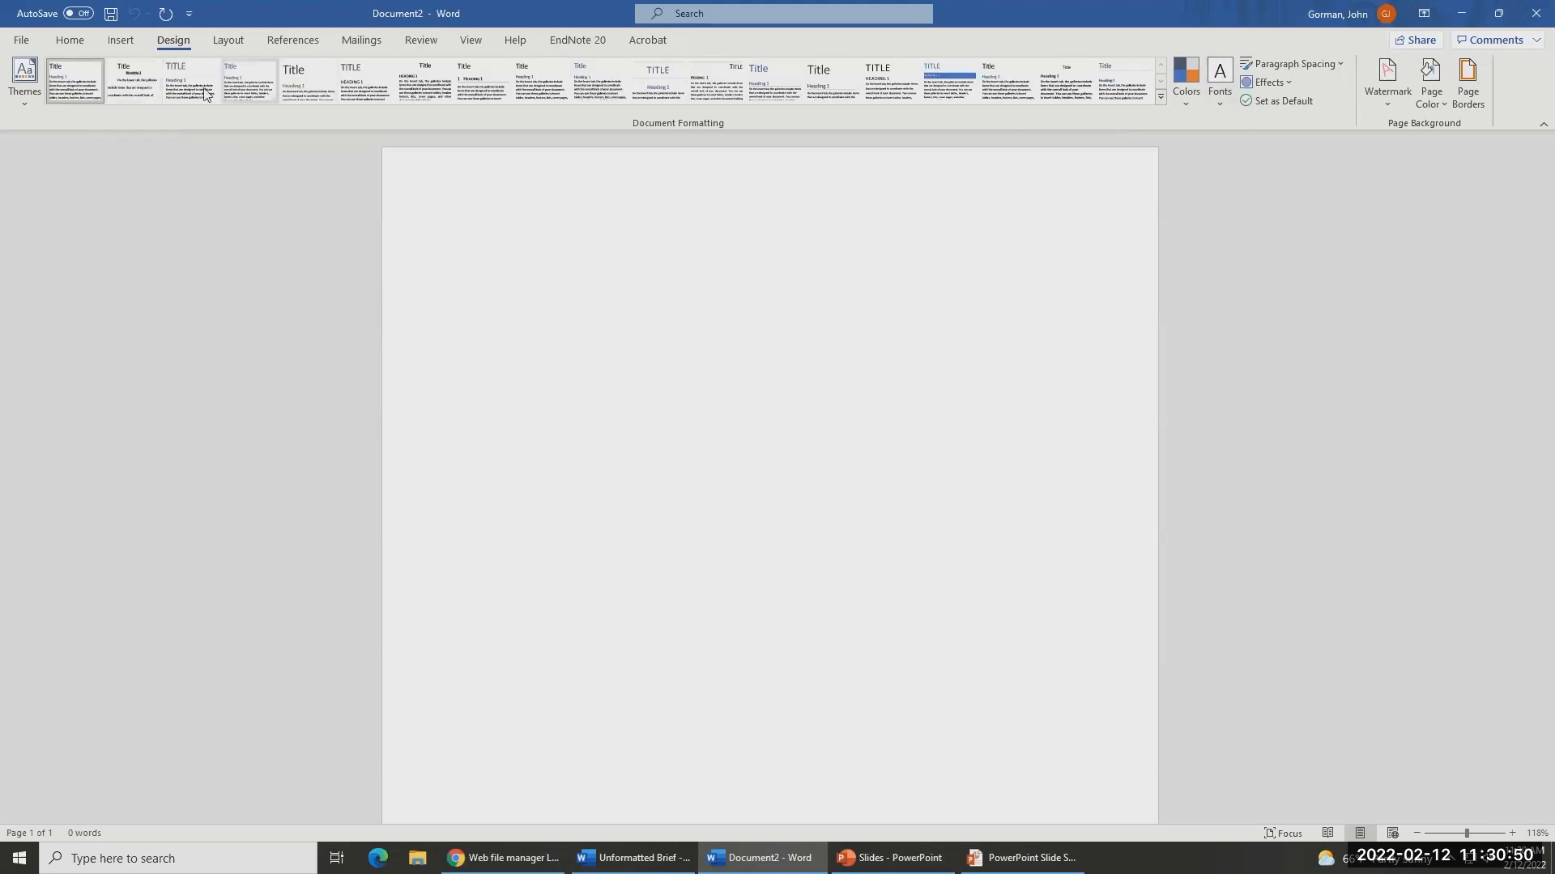
left_click(131, 90)
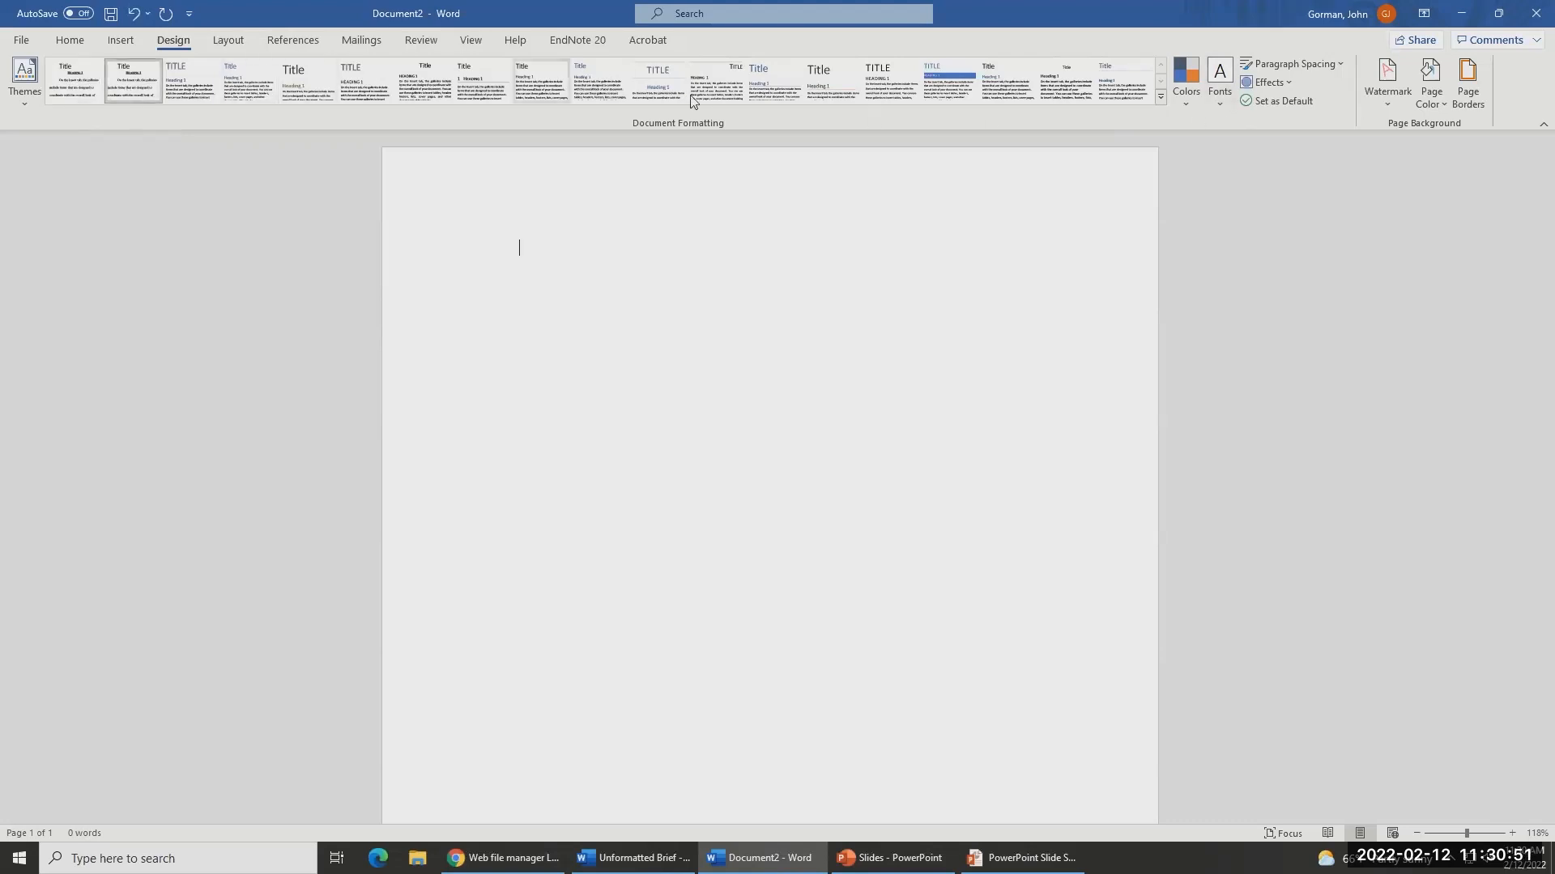
left_click(1263, 101)
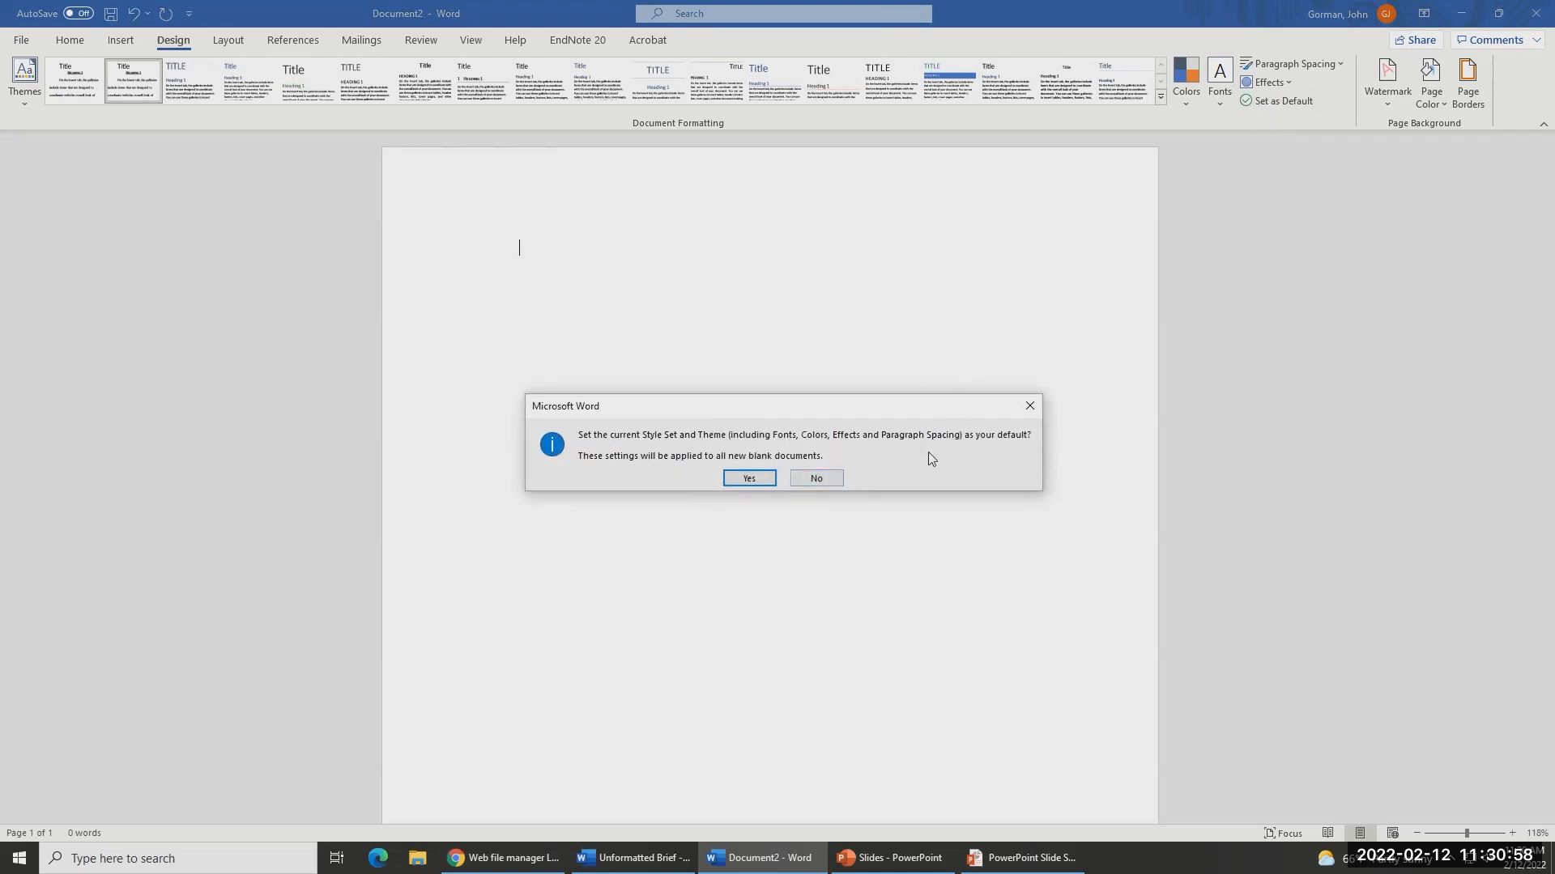
left_click(815, 478)
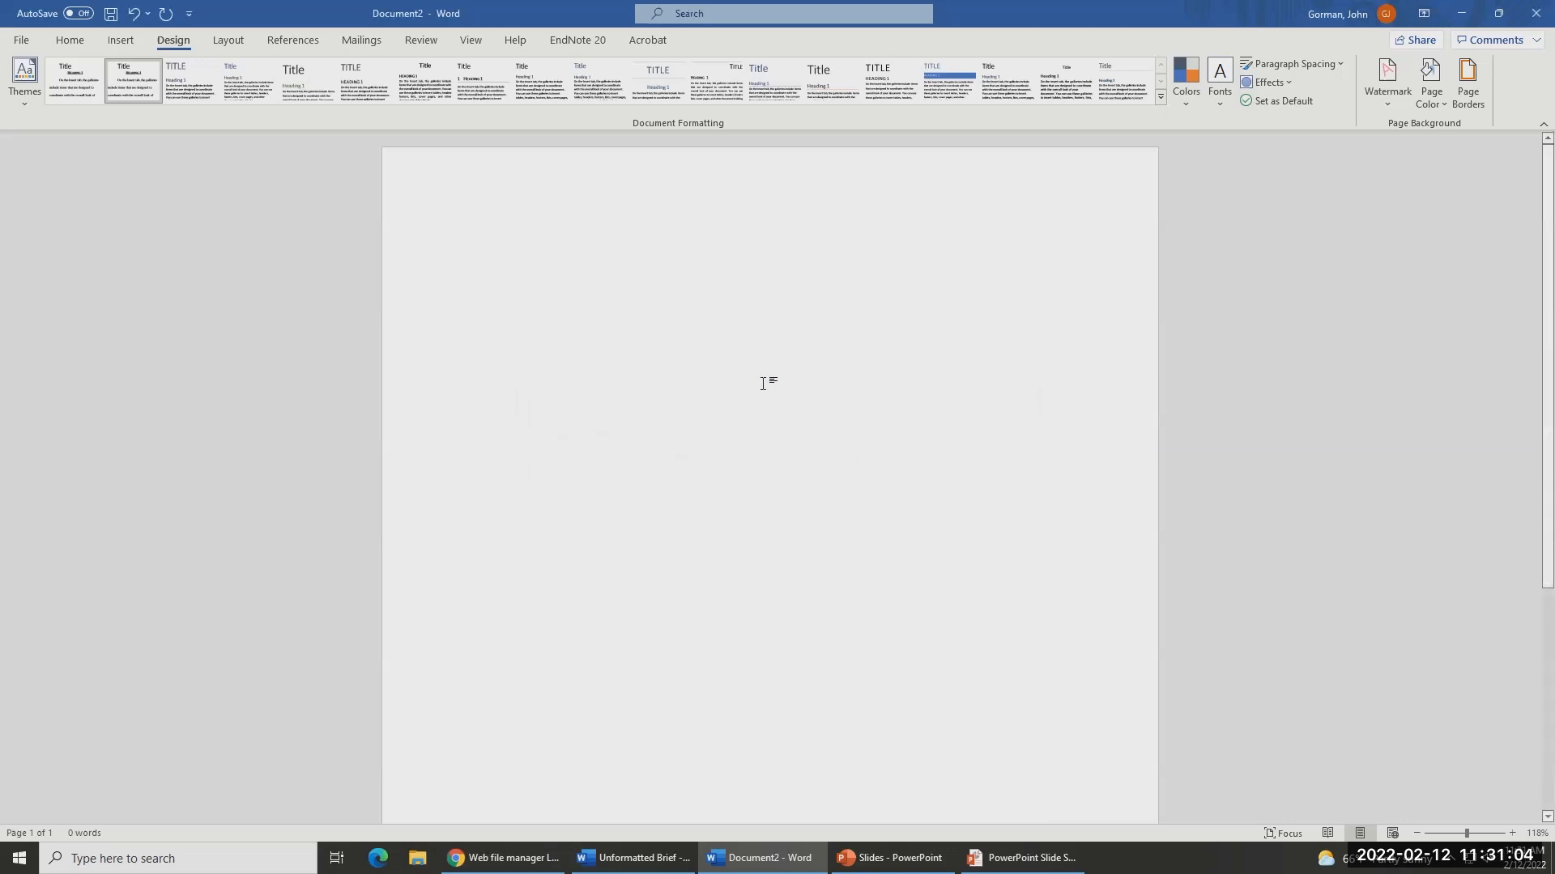